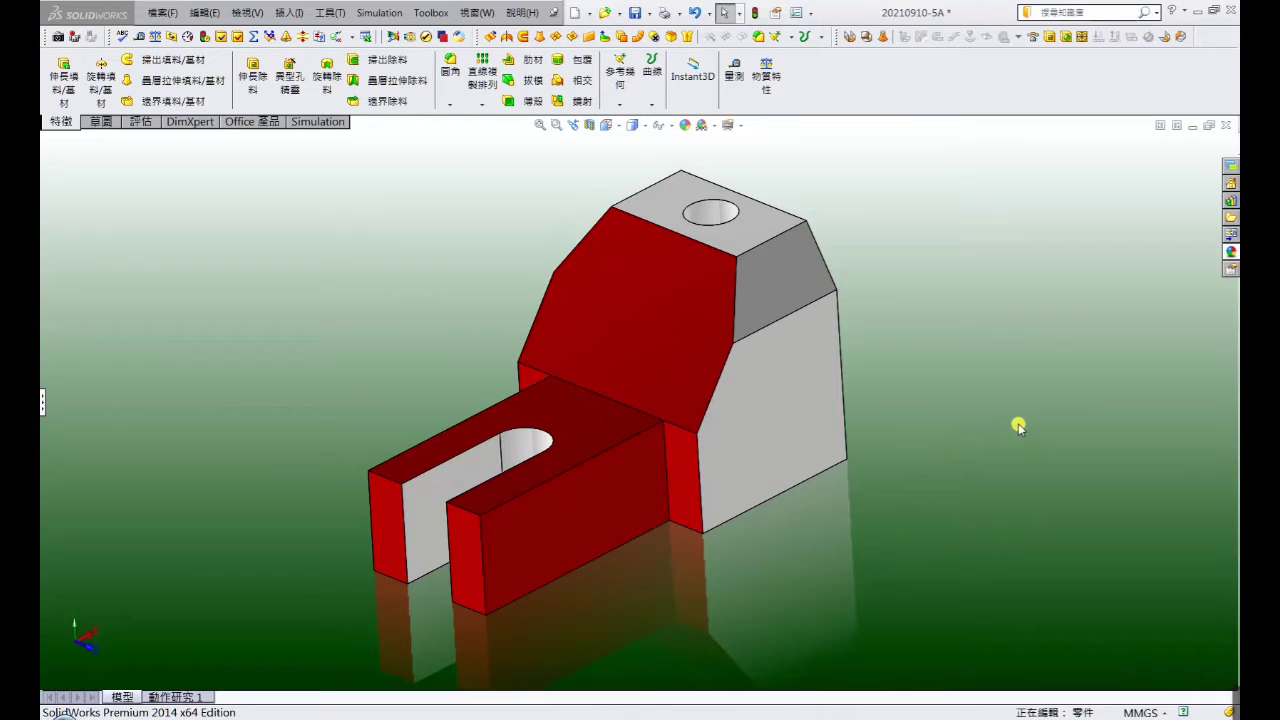
Step: Orbit the finished red part with white machined faces to view it from a new angle
{"action": "mouse_move", "coordinate": [1018, 426]}
{"action": "middle_mouse_down"}
{"action": "mouse_move", "coordinate": [1054, 357]}
{"action": "mouse_move", "coordinate": [640, 474]}
{"action": "mouse_move", "coordinate": [449, 511]}
{"action": "mouse_move", "coordinate": [414, 537]}
{"action": "mouse_move", "coordinate": [516, 535]}
{"action": "mouse_move", "coordinate": [457, 563]}
{"action": "mouse_move", "coordinate": [474, 517]}
{"action": "mouse_move", "coordinate": [560, 540]}
{"action": "mouse_move", "coordinate": [673, 520]}
{"action": "mouse_move", "coordinate": [654, 537]}
{"action": "mouse_move", "coordinate": [640, 443]}
{"action": "mouse_move", "coordinate": [646, 487]}
{"action": "mouse_move", "coordinate": [611, 523]}
{"action": "mouse_move", "coordinate": [620, 543]}
{"action": "mouse_move", "coordinate": [679, 518]}
{"action": "middle_mouse_up"}
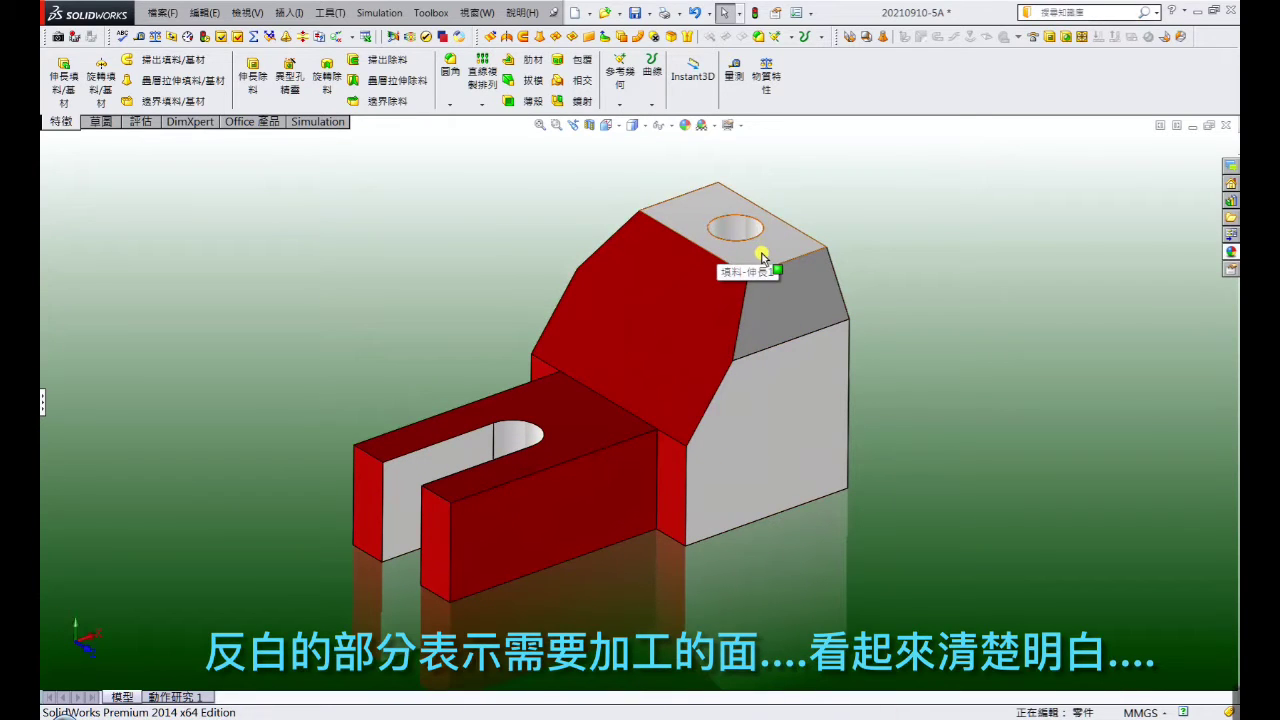
{"action": "mouse_move", "coordinate": [1015, 412]}
{"action": "middle_mouse_down"}
{"action": "mouse_move", "coordinate": [1025, 368]}
{"action": "mouse_move", "coordinate": [832, 425]}
{"action": "middle_mouse_up"}
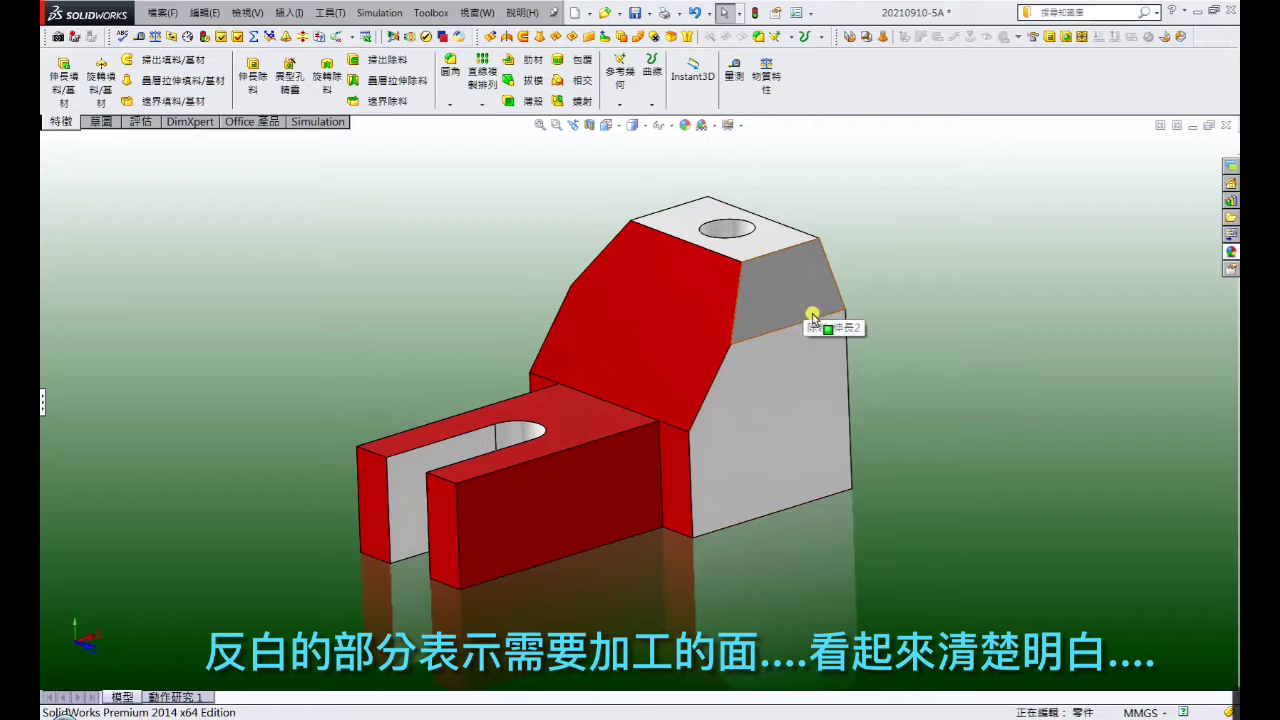
{"action": "mouse_move", "coordinate": [958, 323]}
{"action": "middle_mouse_down"}
{"action": "mouse_move", "coordinate": [964, 371]}
{"action": "mouse_move", "coordinate": [974, 329]}
{"action": "mouse_move", "coordinate": [934, 331]}
{"action": "mouse_move", "coordinate": [960, 363]}
{"action": "middle_mouse_up"}
{"action": "scroll", "coordinate": [700, 400], "scroll_direction": "up", "scroll_amount": 3}
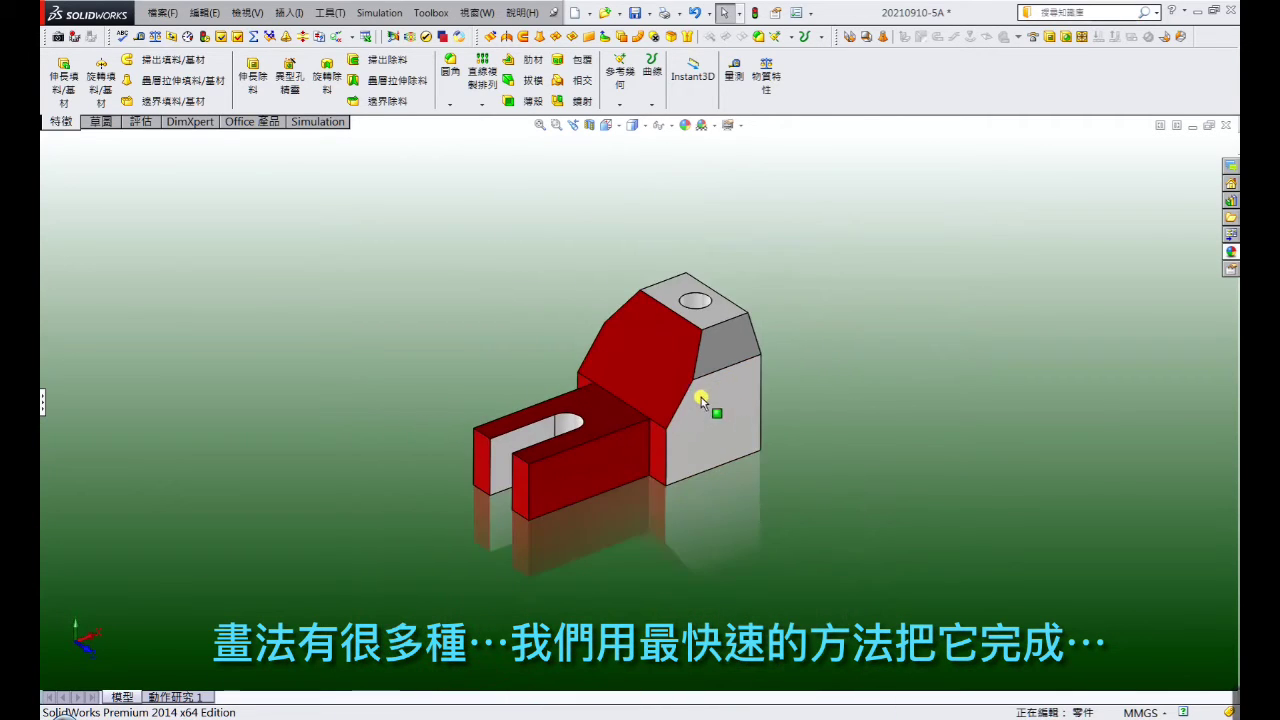
{"action": "scroll", "coordinate": [651, 406], "scroll_direction": "down", "scroll_amount": 3}
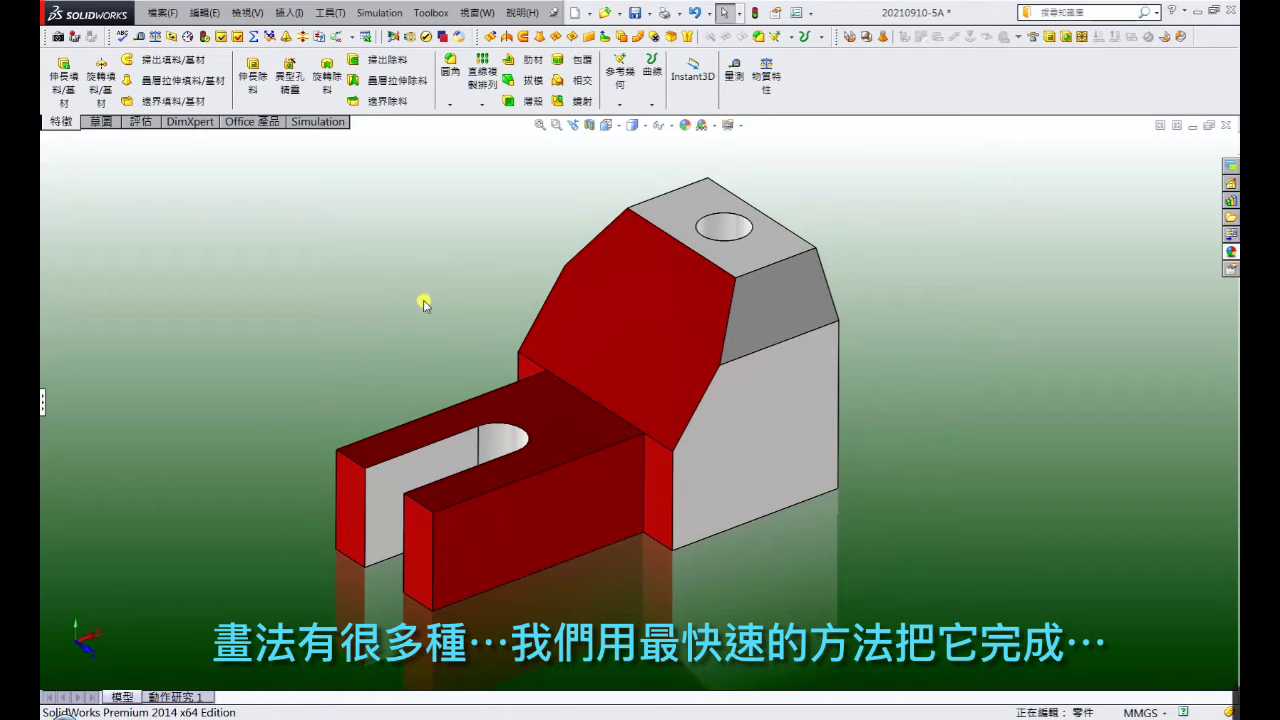
{"action": "mouse_move", "coordinate": [934, 386]}
{"action": "middle_mouse_down"}
{"action": "mouse_move", "coordinate": [963, 289]}
{"action": "mouse_move", "coordinate": [911, 363]}
{"action": "mouse_move", "coordinate": [851, 371]}
{"action": "mouse_move", "coordinate": [409, 537]}
{"action": "mouse_move", "coordinate": [410, 567]}
{"action": "mouse_move", "coordinate": [430, 500]}
{"action": "middle_mouse_up"}
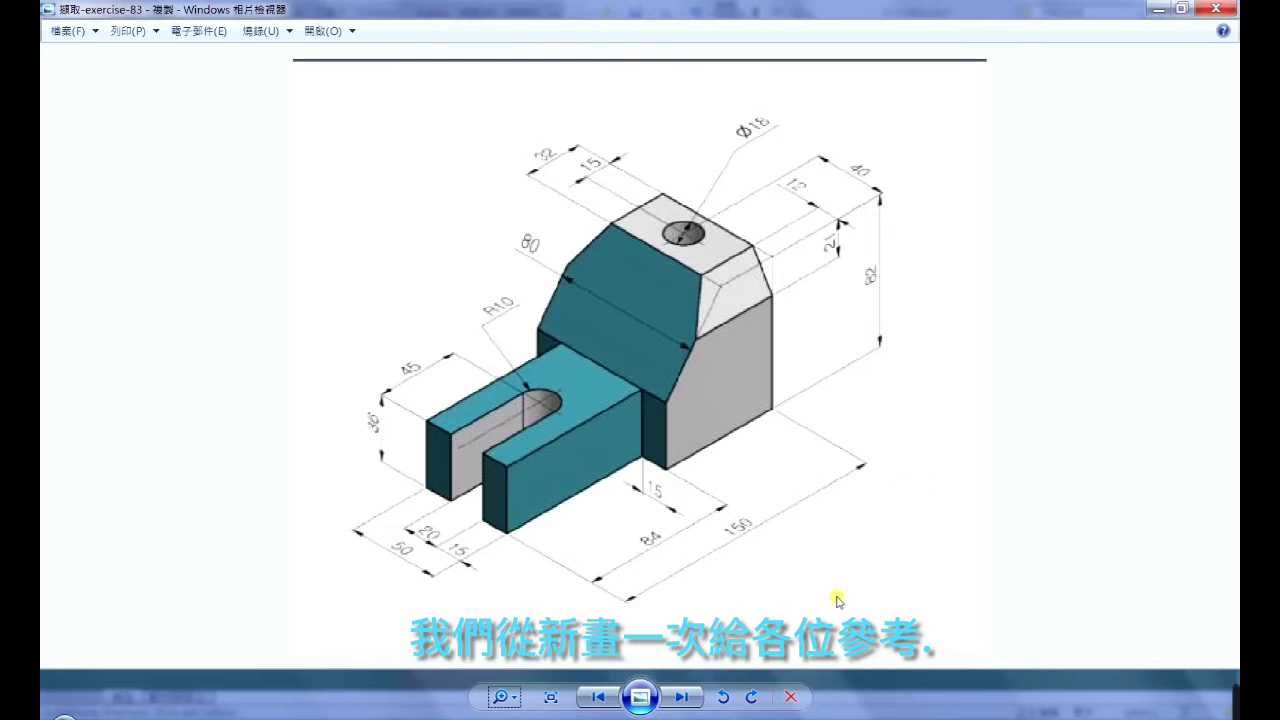
{"action": "left_click", "coordinate": [790, 697]}
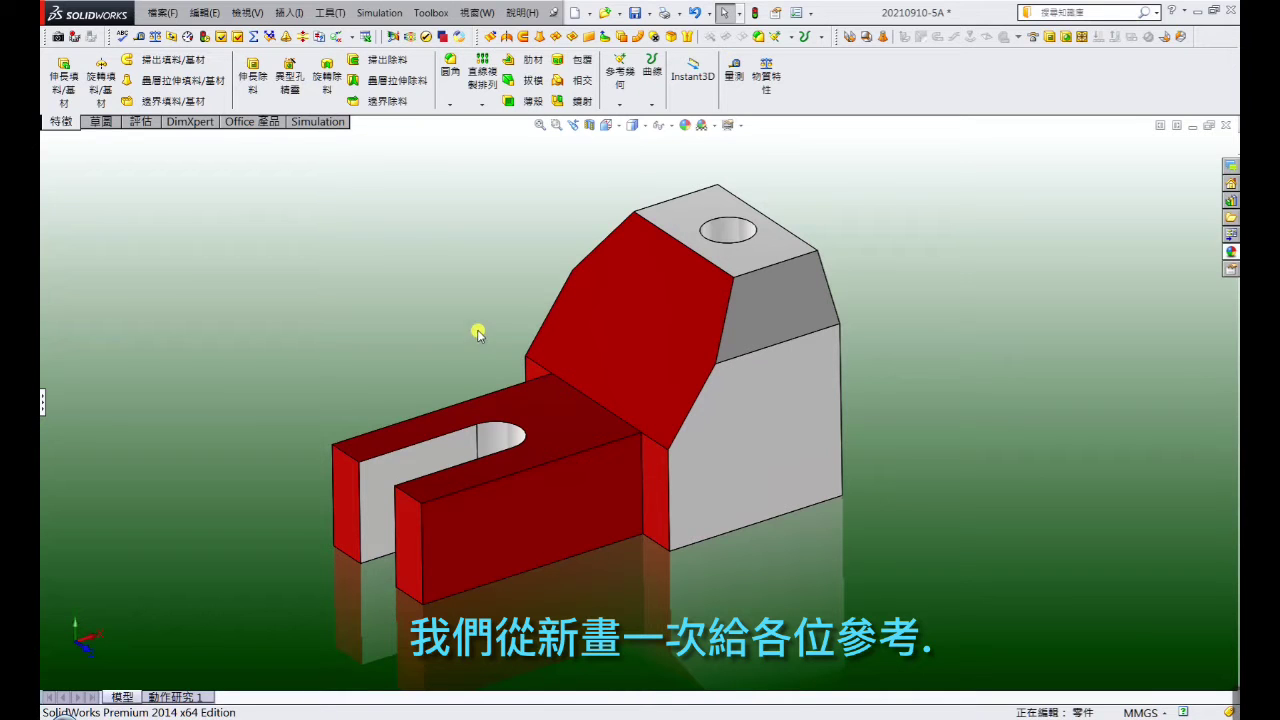
Step: Create the new blank part 零件2 and begin Sketch1 on its Top Plane
{"action": "mouse_move", "coordinate": [991, 363]}
{"action": "middle_mouse_down"}
{"action": "mouse_move", "coordinate": [1026, 271]}
{"action": "mouse_move", "coordinate": [1021, 327]}
{"action": "mouse_move", "coordinate": [417, 482]}
{"action": "mouse_move", "coordinate": [446, 554]}
{"action": "middle_mouse_up"}
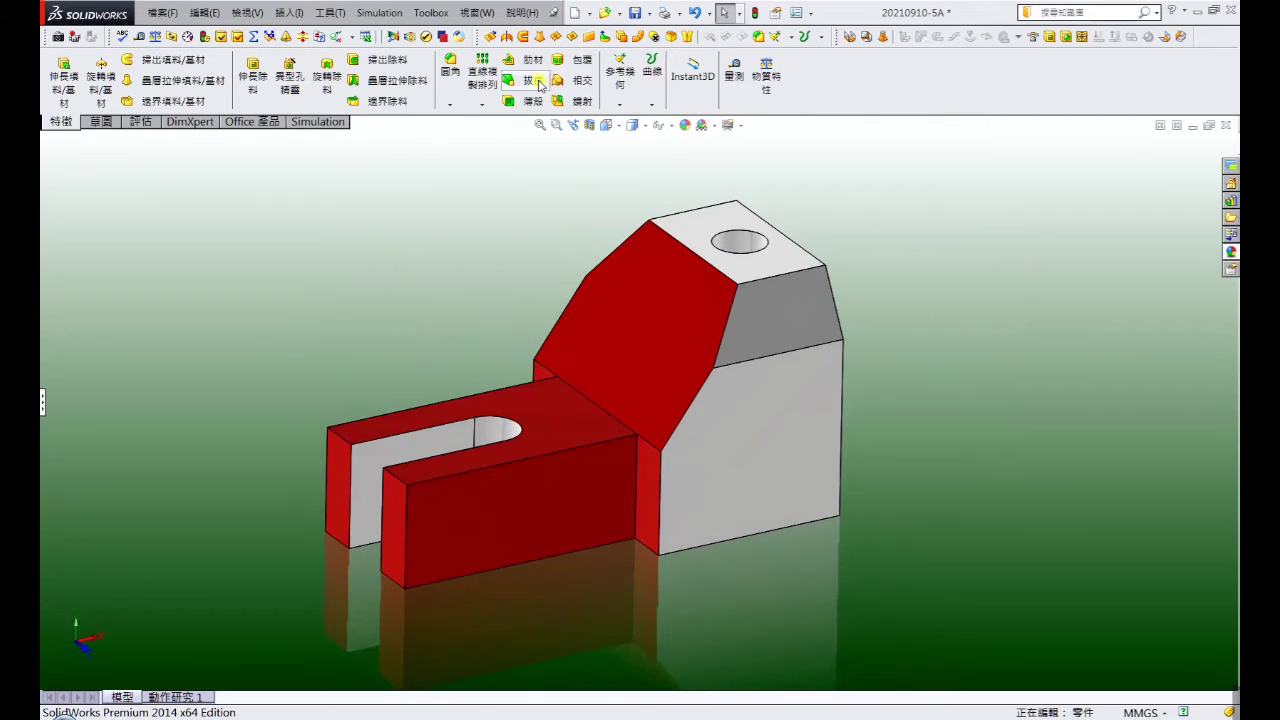
{"action": "left_click", "coordinate": [574, 13]}
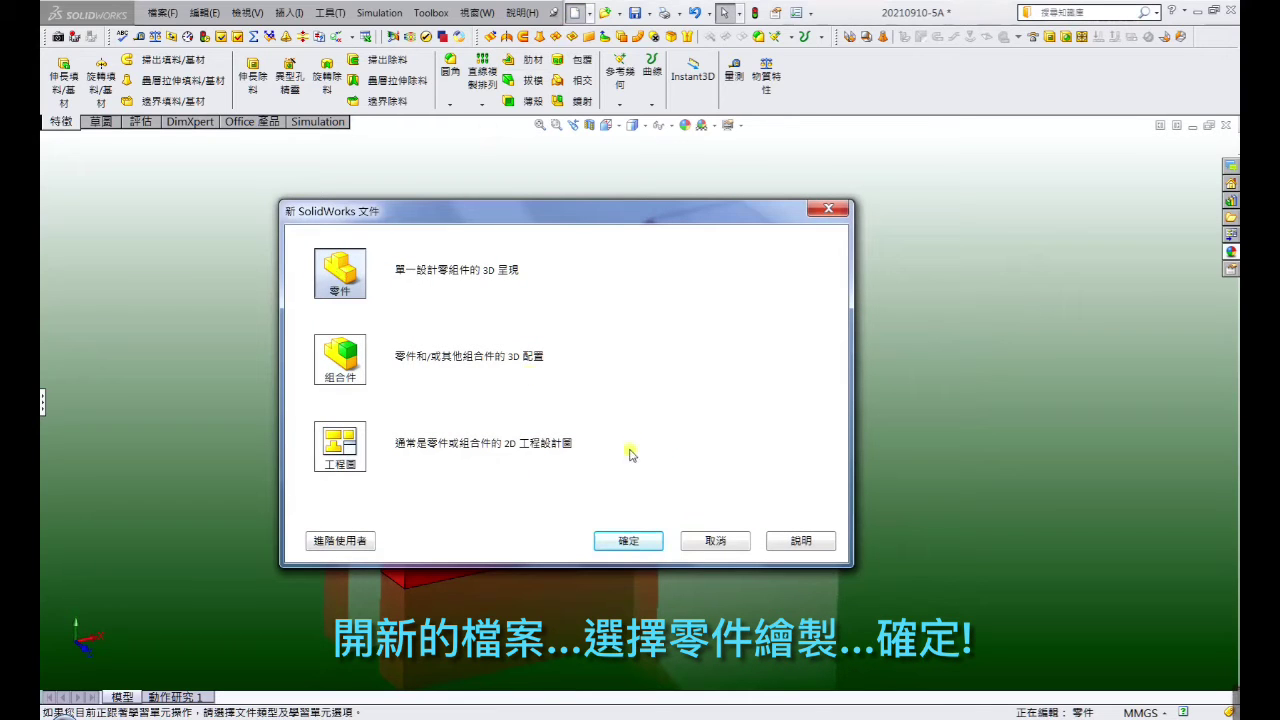
{"action": "left_click", "coordinate": [626, 541]}
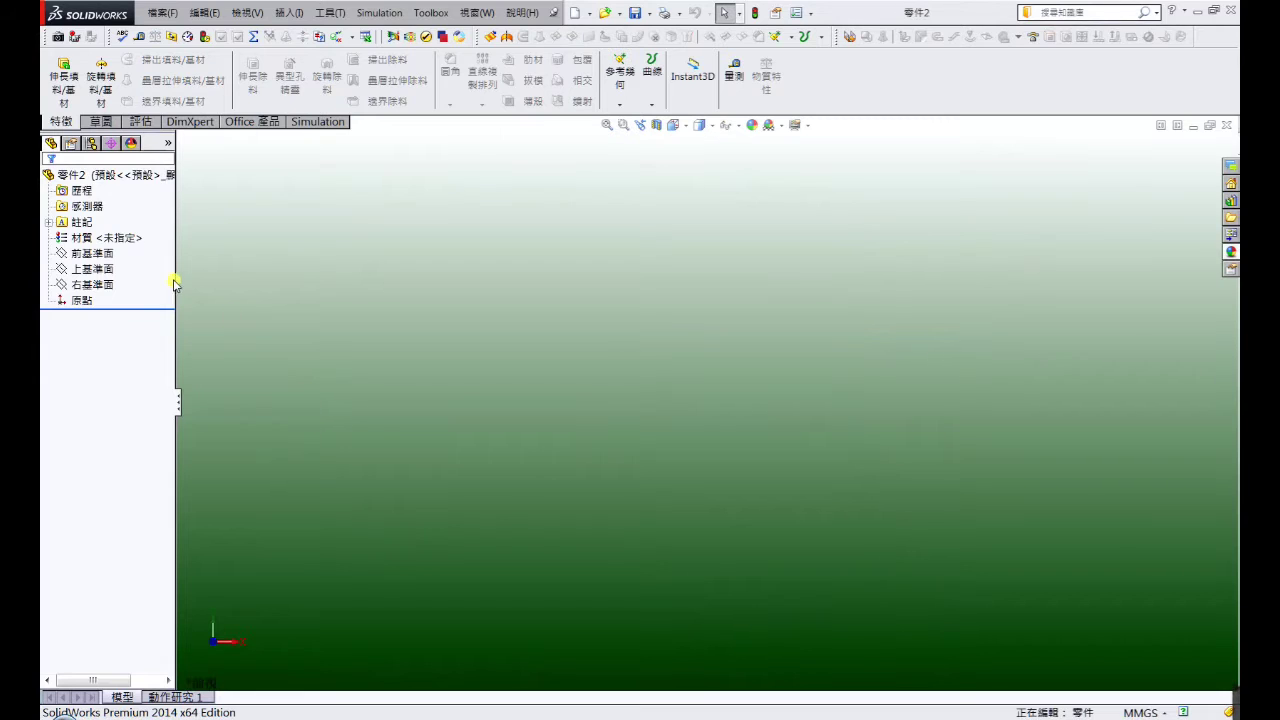
{"action": "left_click", "coordinate": [118, 252]}
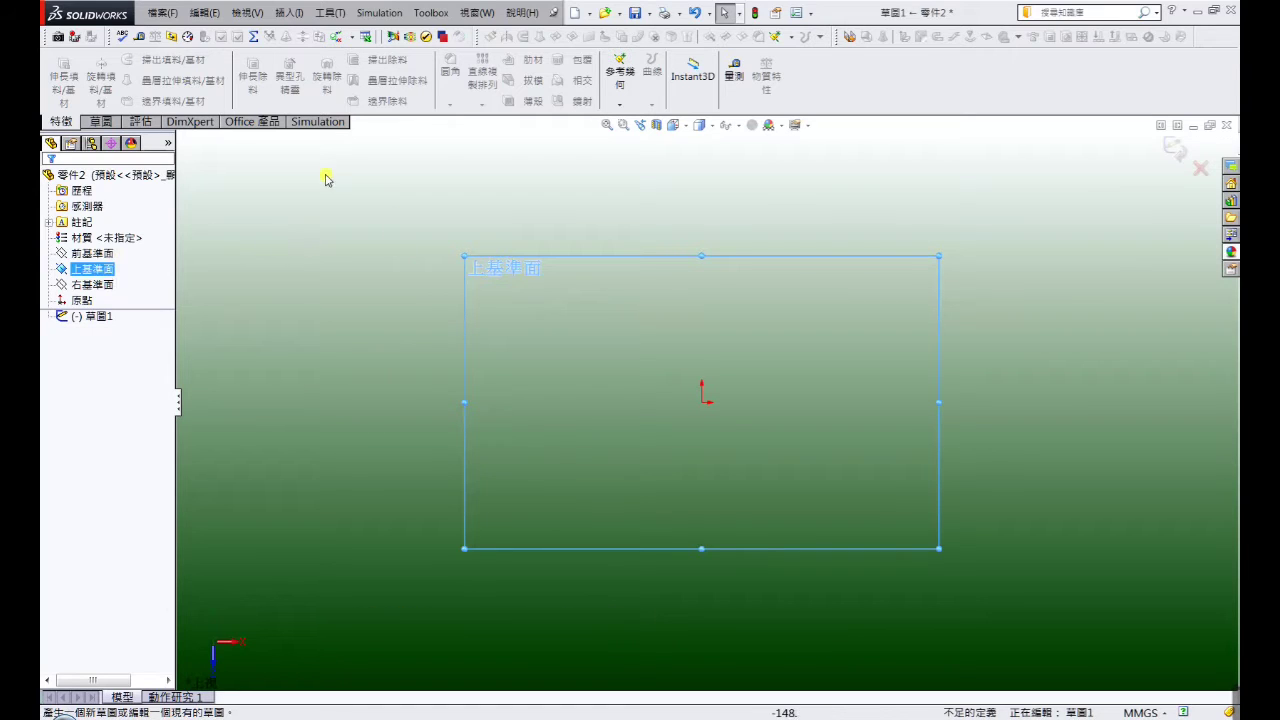
Step: Draw a horizontal construction line through the sketch origin
{"action": "left_click", "coordinate": [102, 122]}
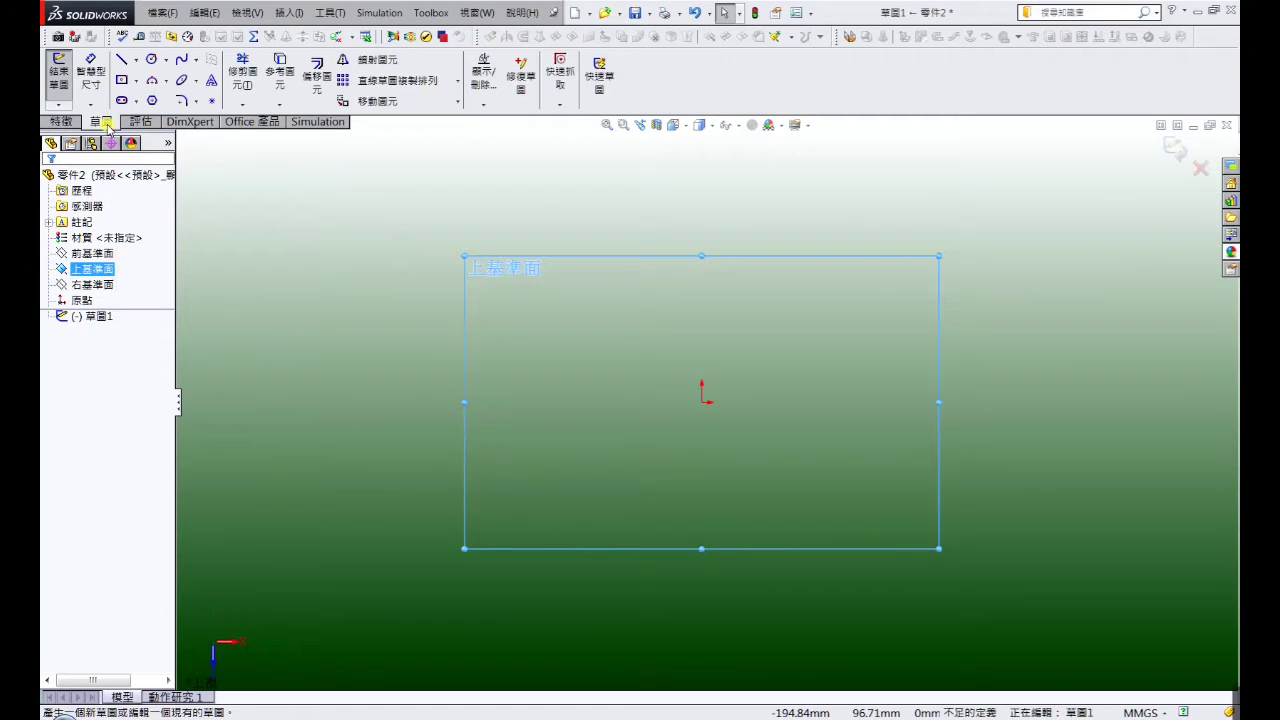
{"action": "left_click", "coordinate": [122, 61]}
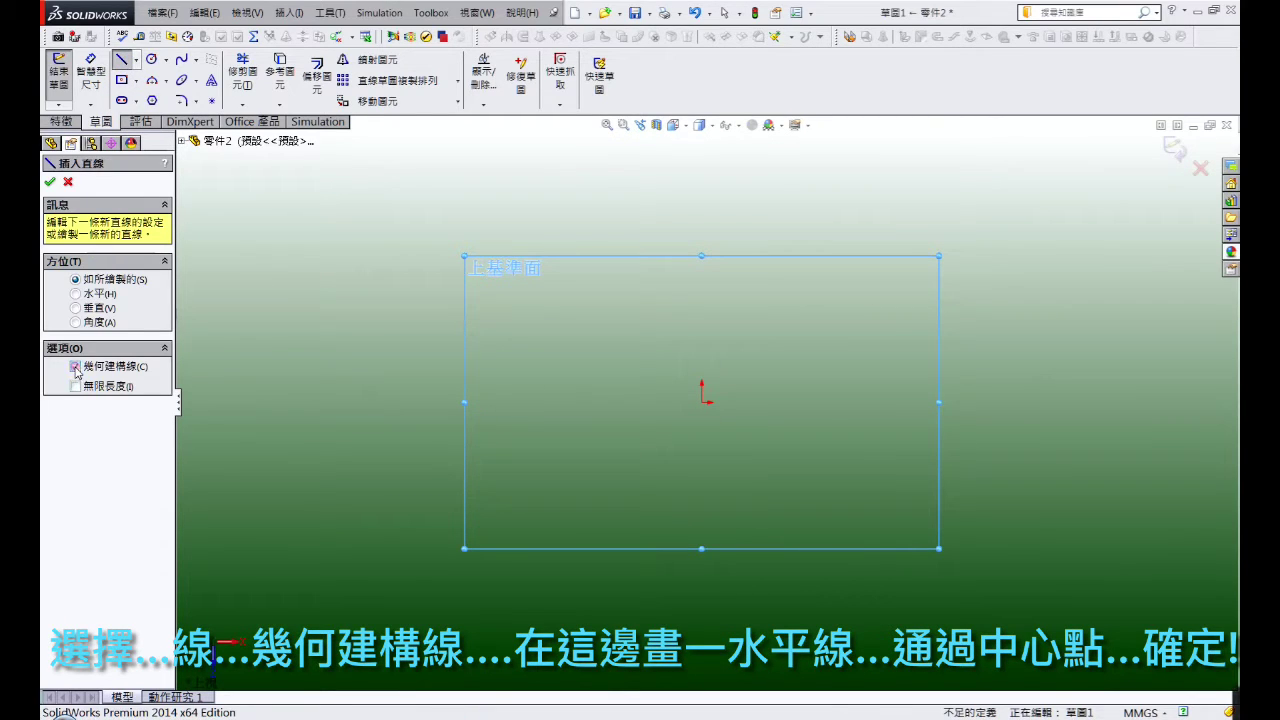
{"action": "left_click", "coordinate": [587, 402]}
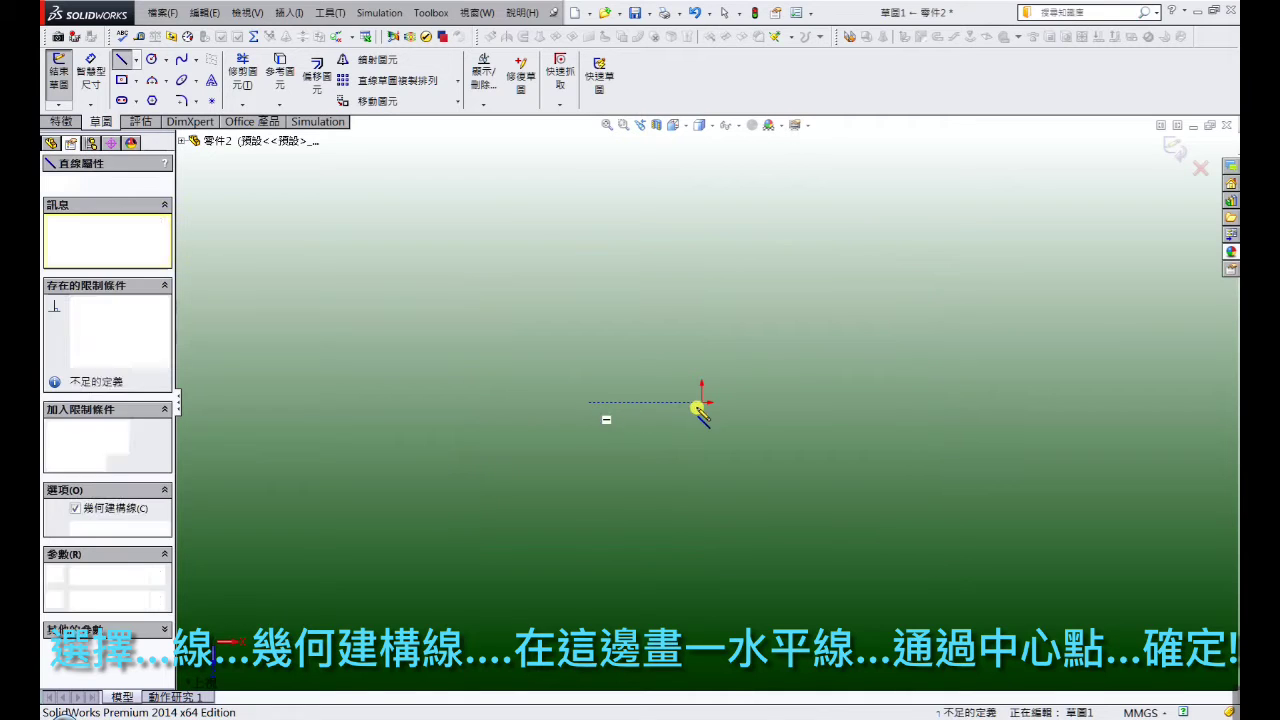
{"action": "left_click", "coordinate": [810, 402]}
{"action": "right_click", "coordinate": [815, 208]}
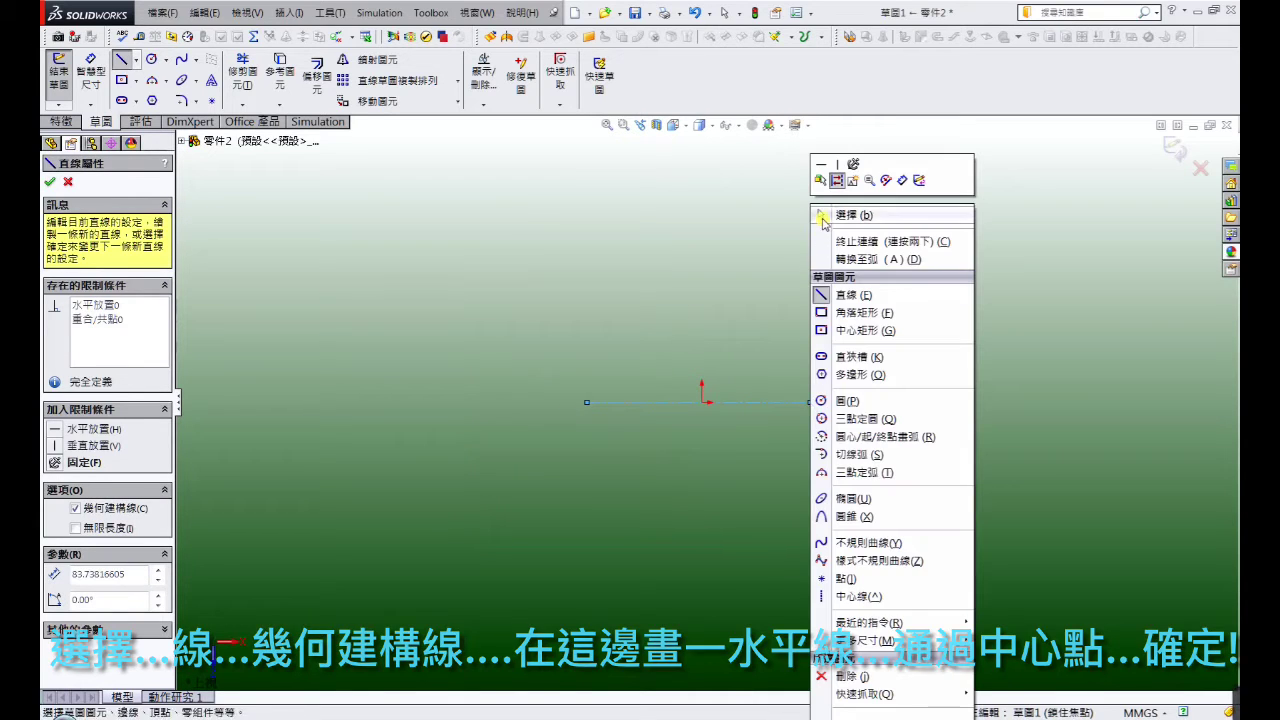
{"action": "left_click", "coordinate": [840, 215]}
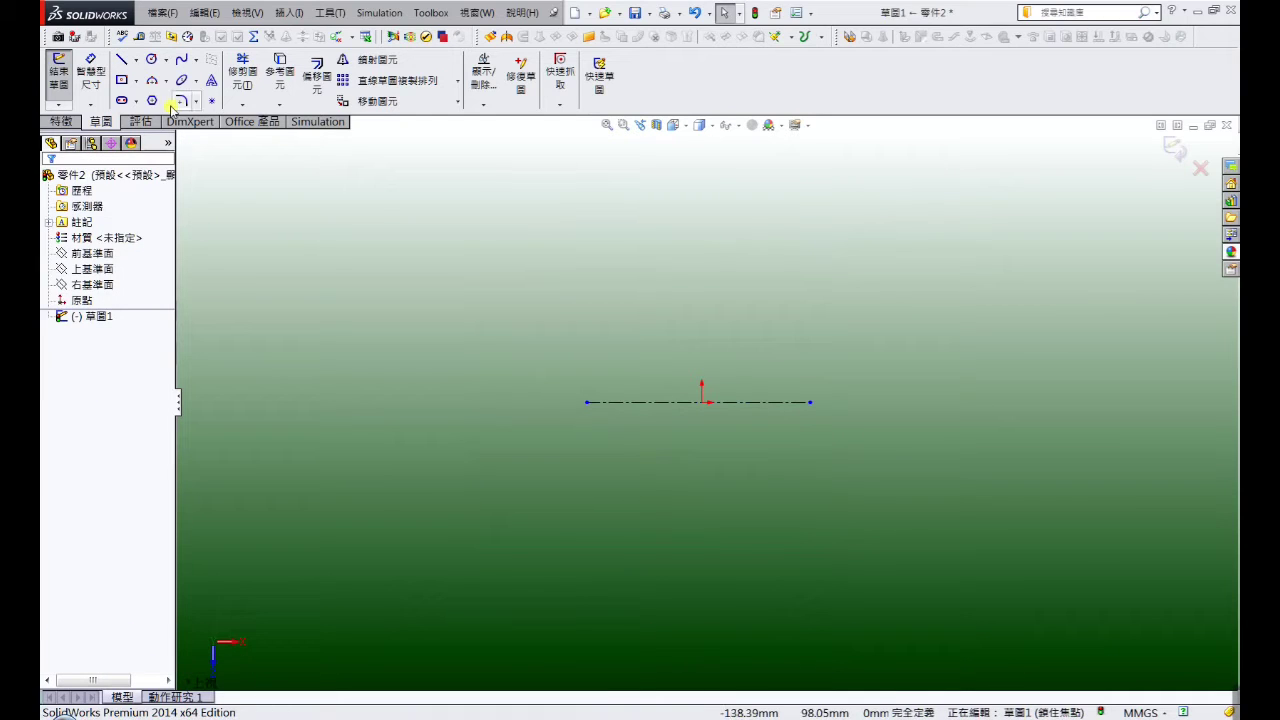
Step: Draw two center rectangles on the line's endpoints, with the right one larger
{"action": "left_click", "coordinate": [120, 82]}
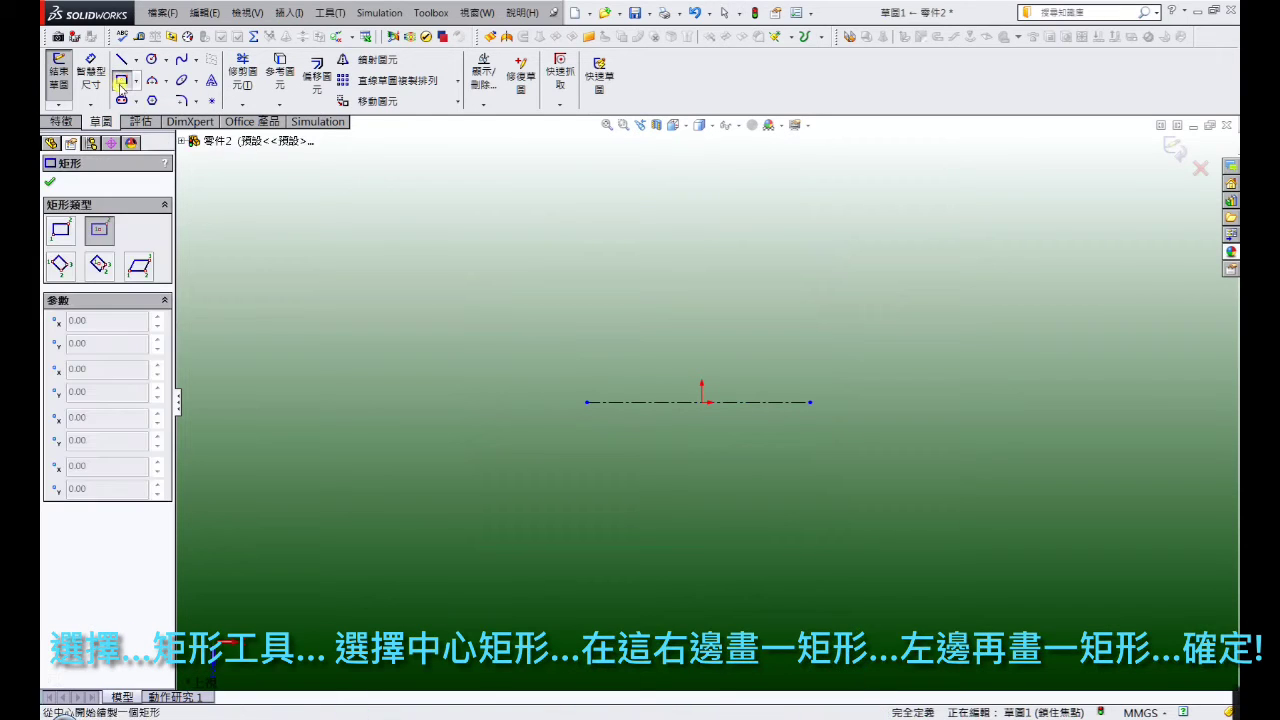
{"action": "left_click", "coordinate": [810, 402]}
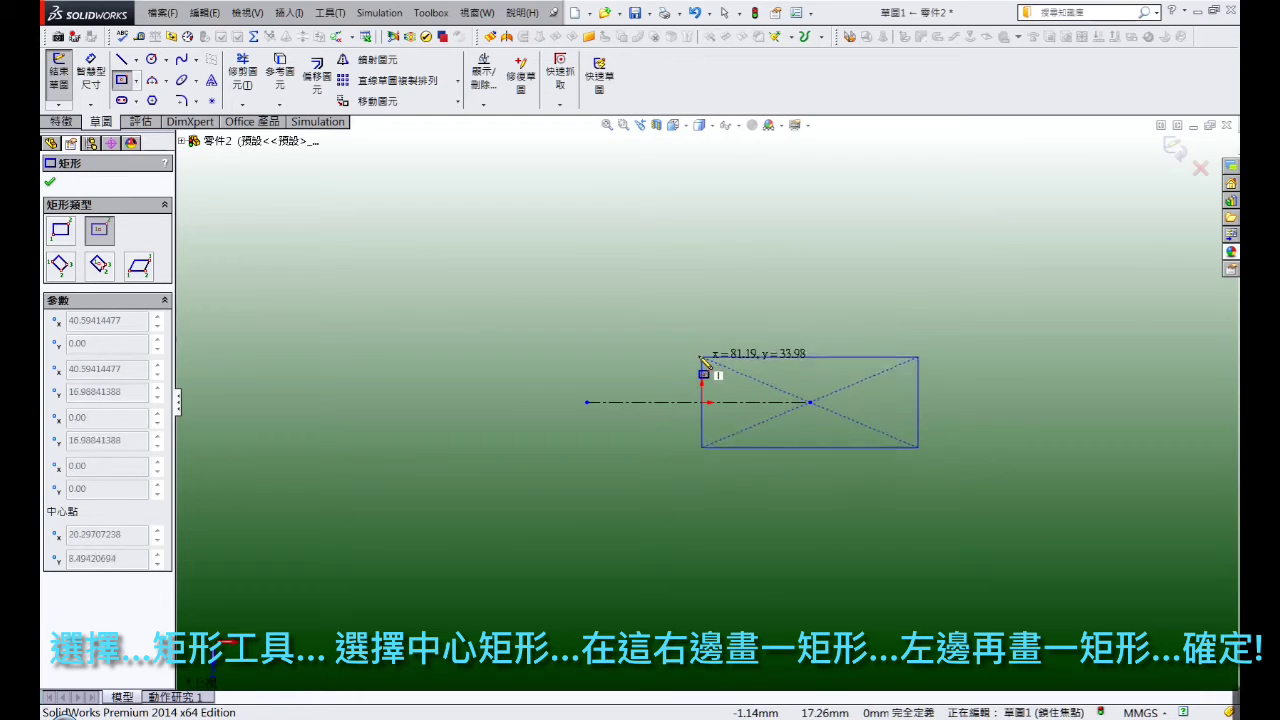
{"action": "left_click", "coordinate": [700, 308]}
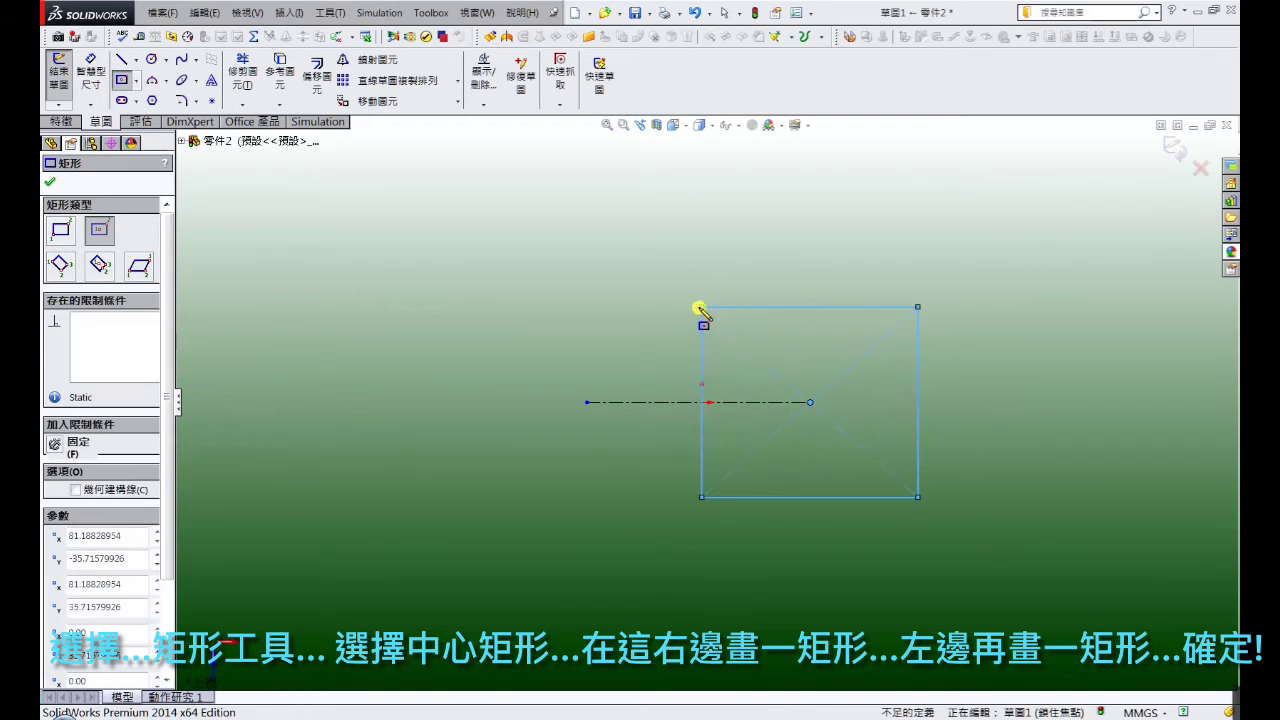
{"action": "left_click", "coordinate": [586, 402]}
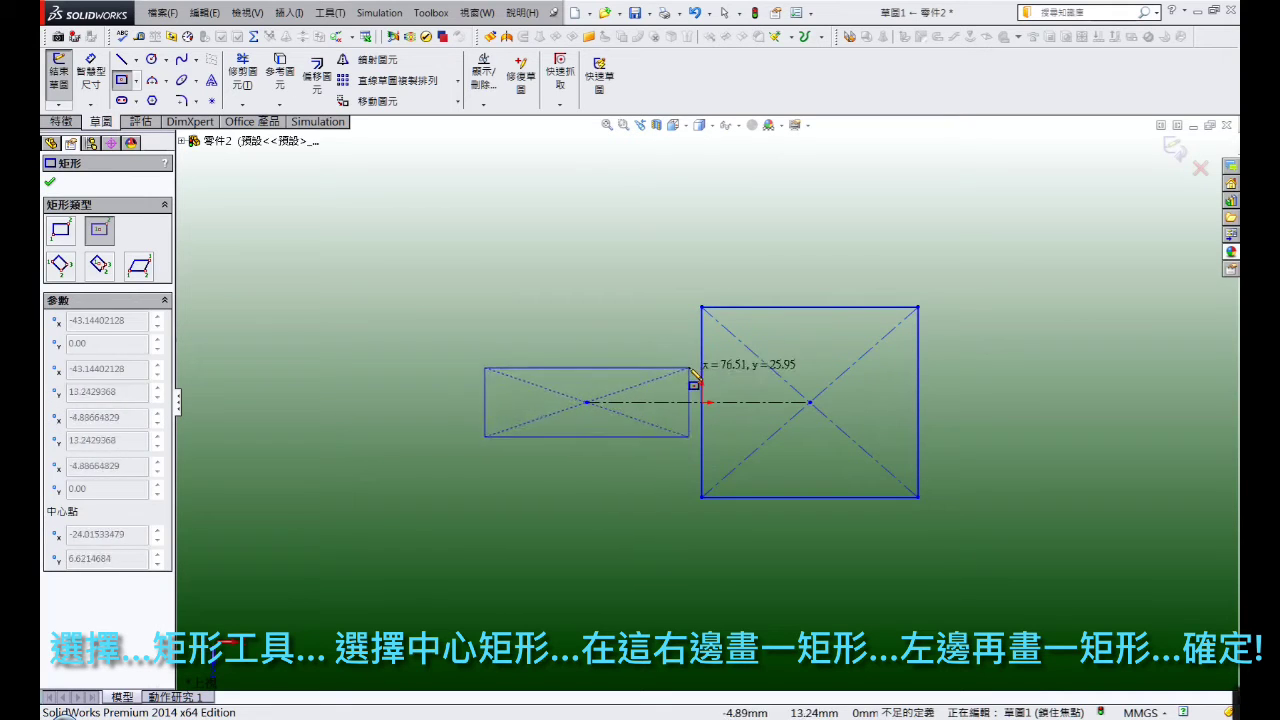
{"action": "left_click", "coordinate": [703, 346]}
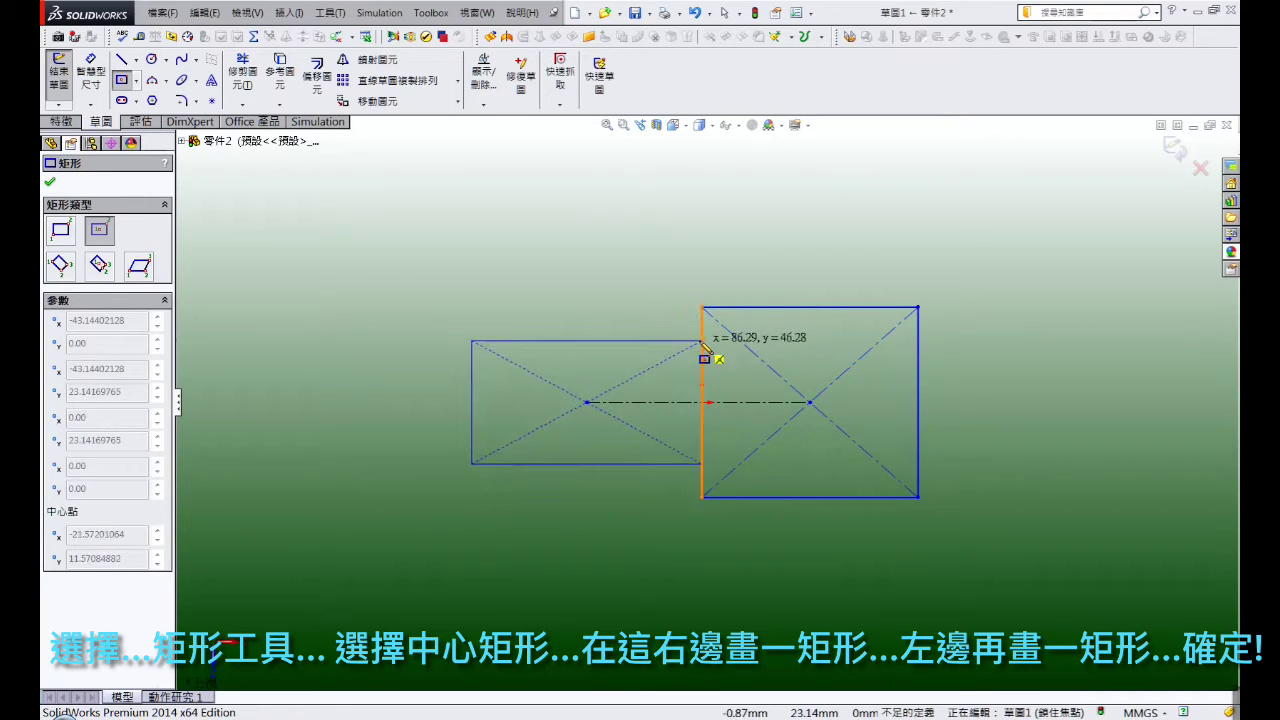
{"action": "right_click", "coordinate": [702, 350]}
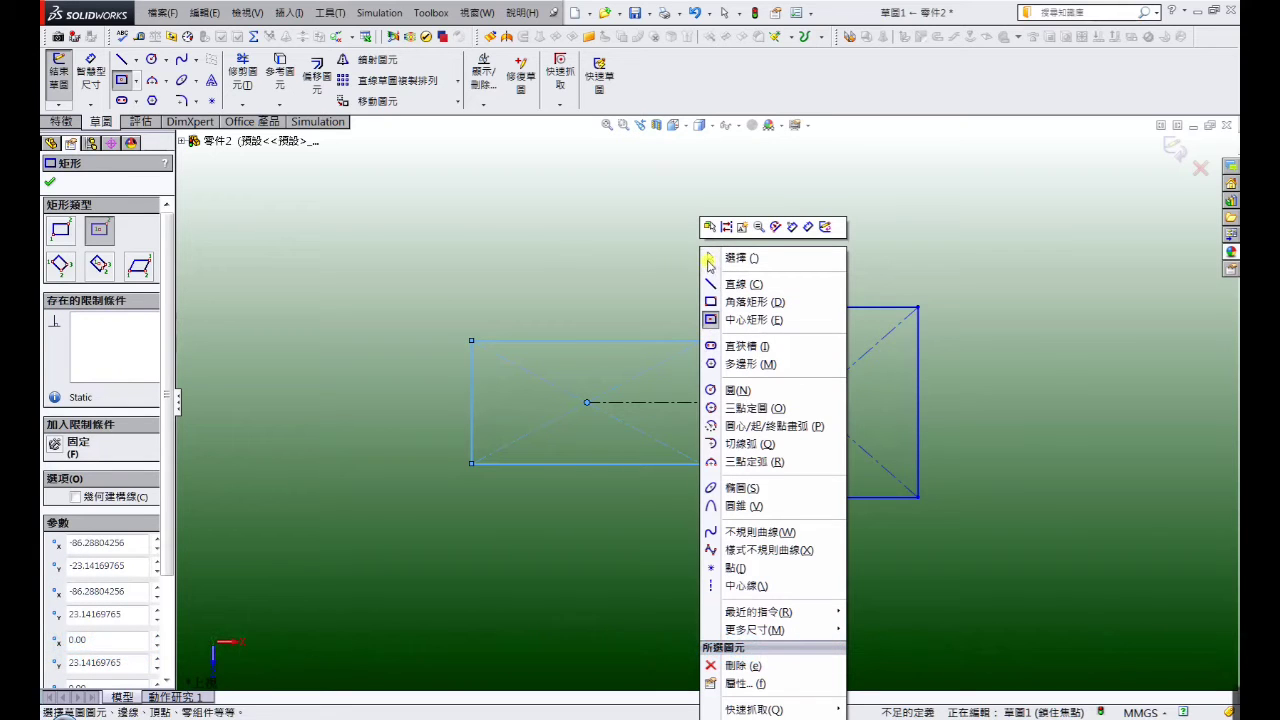
Step: Draw a straight slot along the centreline across the left rectangle
{"action": "left_click", "coordinate": [121, 104]}
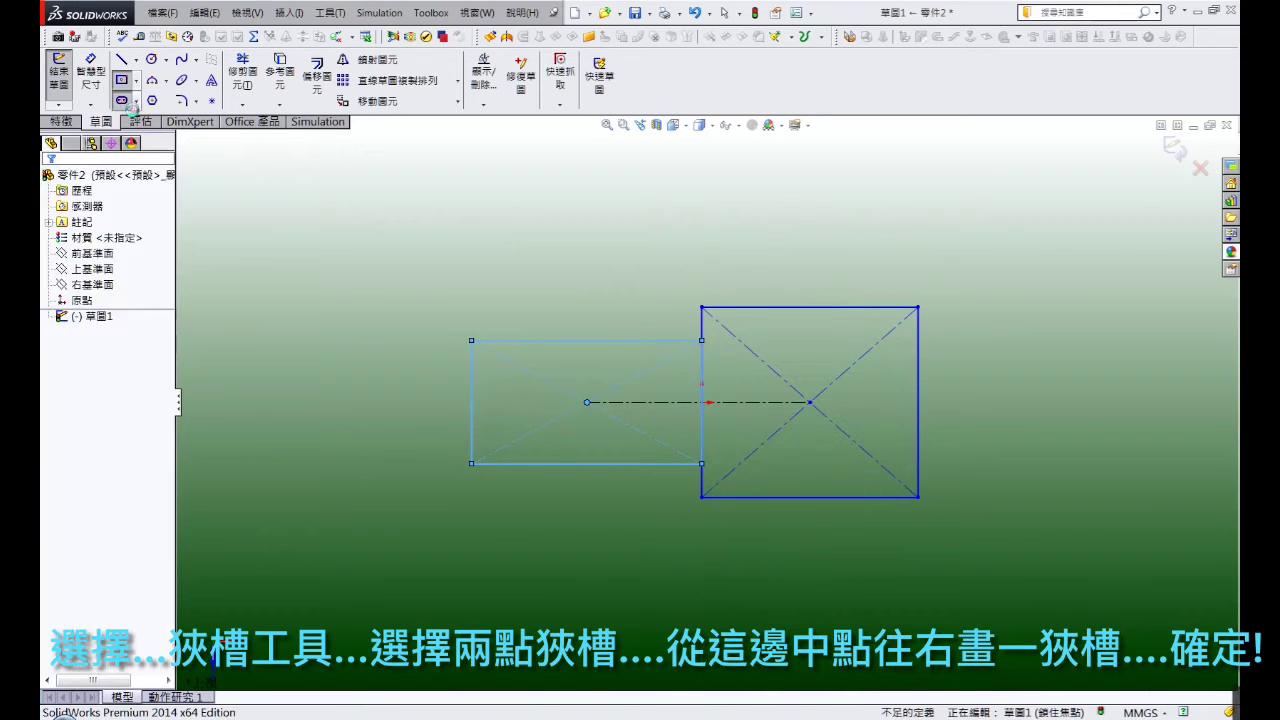
{"action": "left_click", "coordinate": [472, 403]}
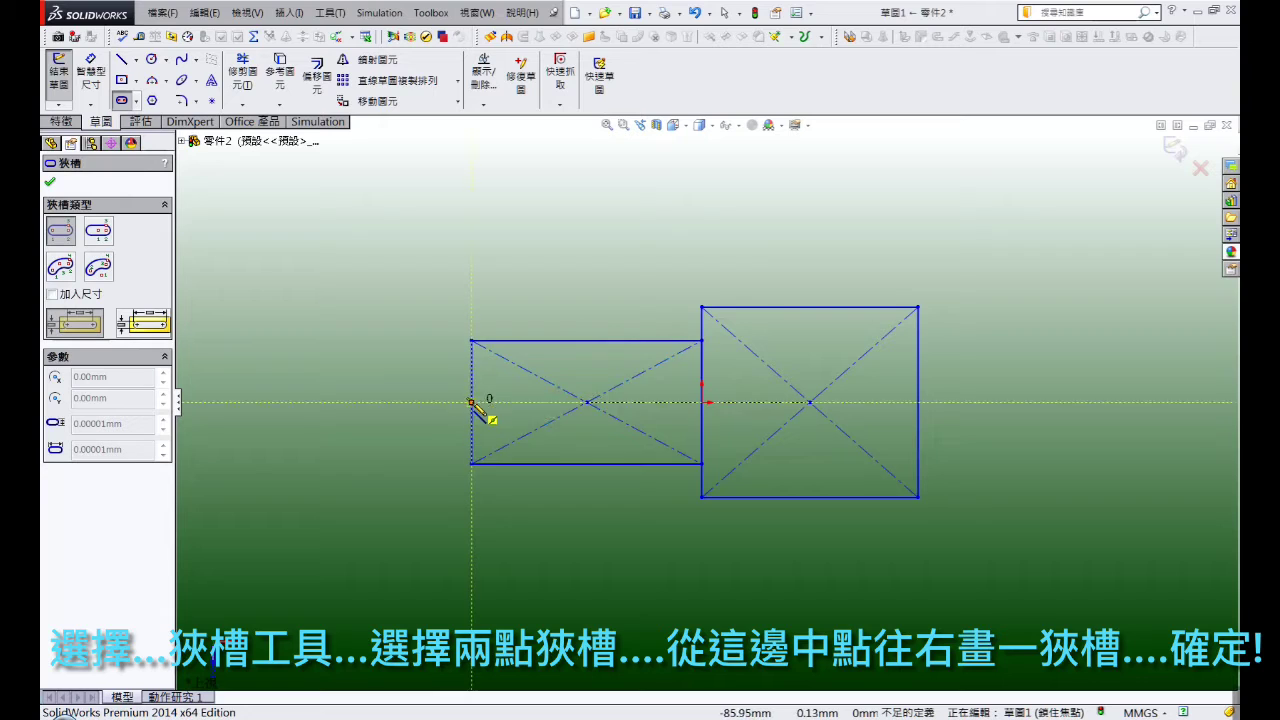
{"action": "left_click", "coordinate": [630, 405]}
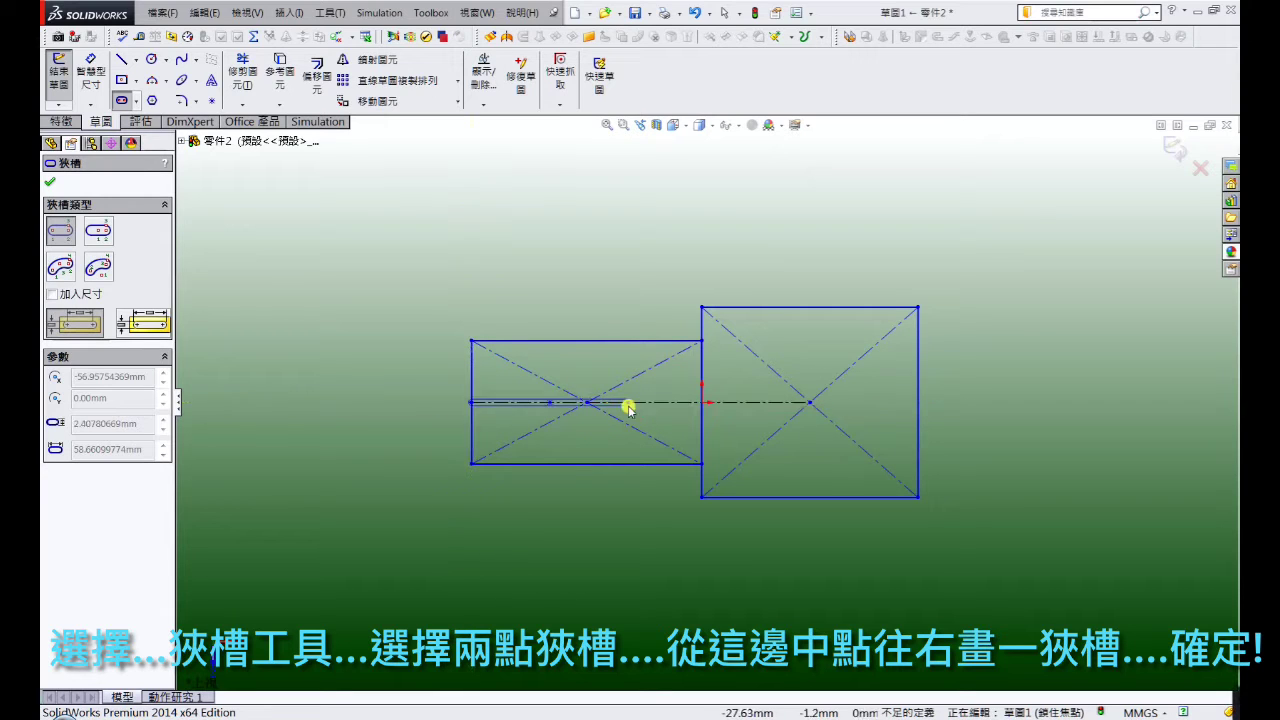
{"action": "left_click", "coordinate": [630, 362]}
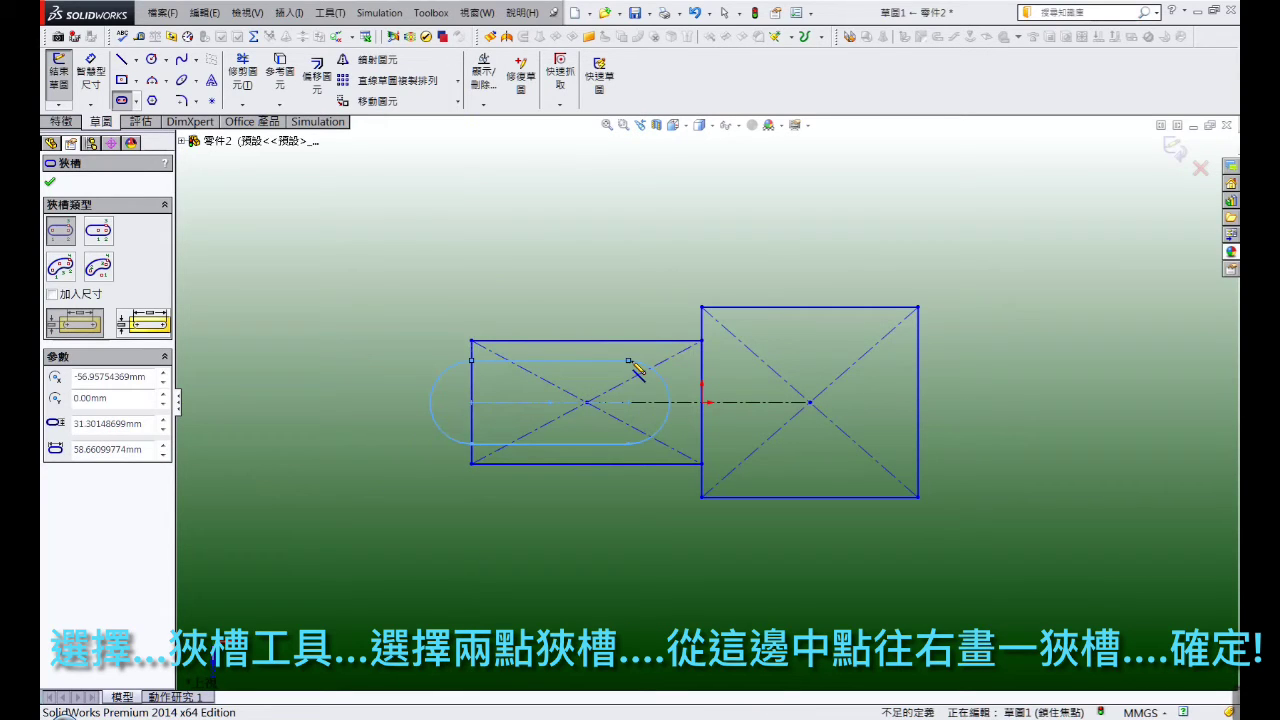
{"action": "right_click", "coordinate": [630, 362]}
{"action": "left_click", "coordinate": [655, 240]}
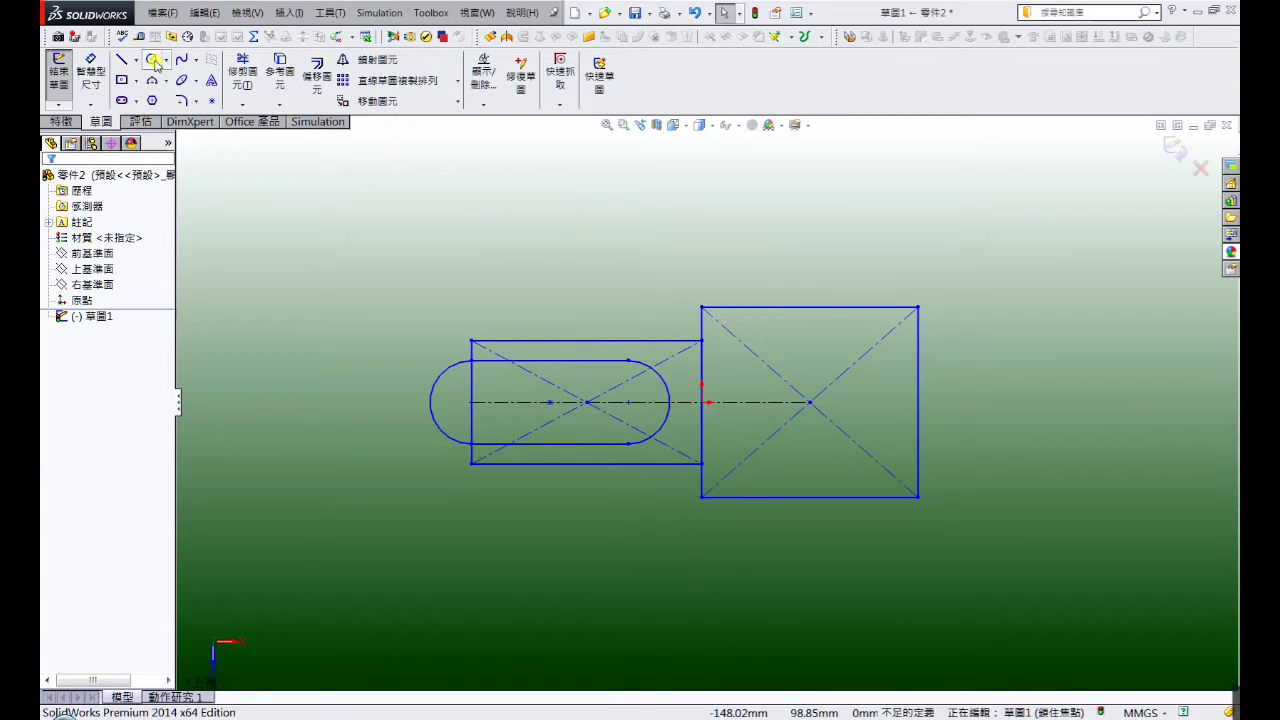
Step: Add a circle centred on the centreline inside the right square
{"action": "left_click", "coordinate": [152, 60]}
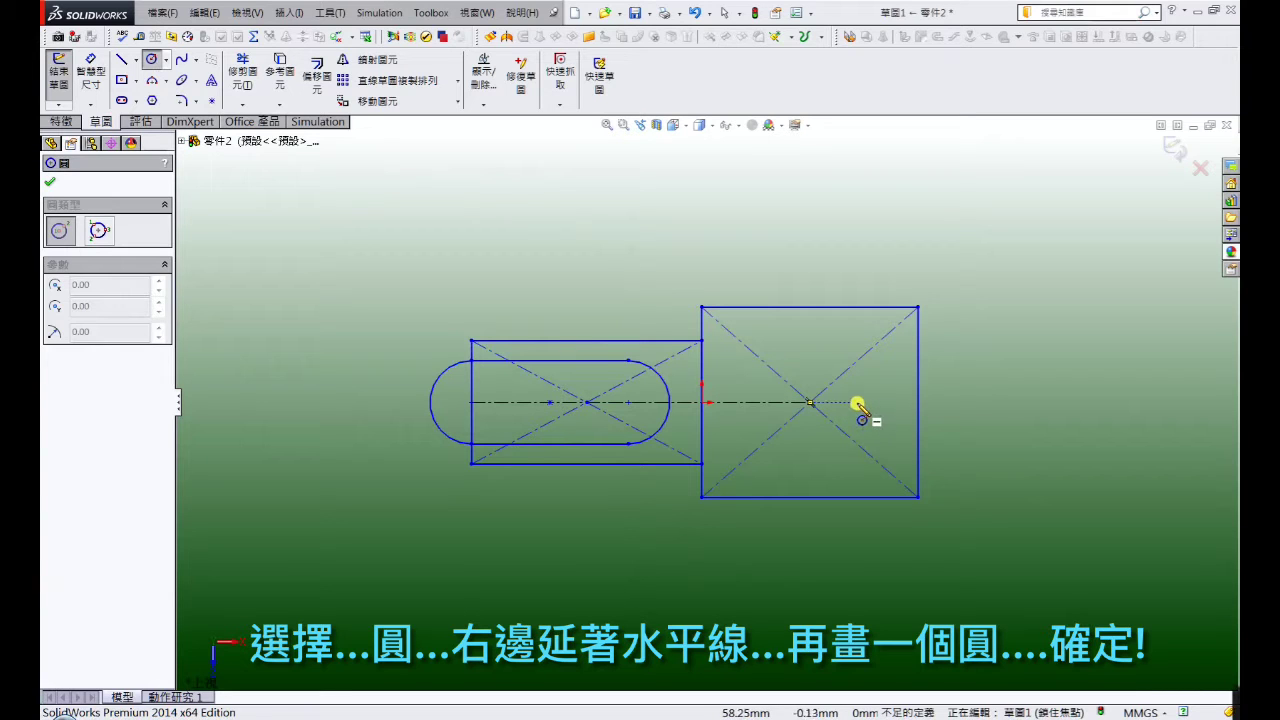
{"action": "left_click", "coordinate": [857, 402]}
{"action": "left_click", "coordinate": [858, 367]}
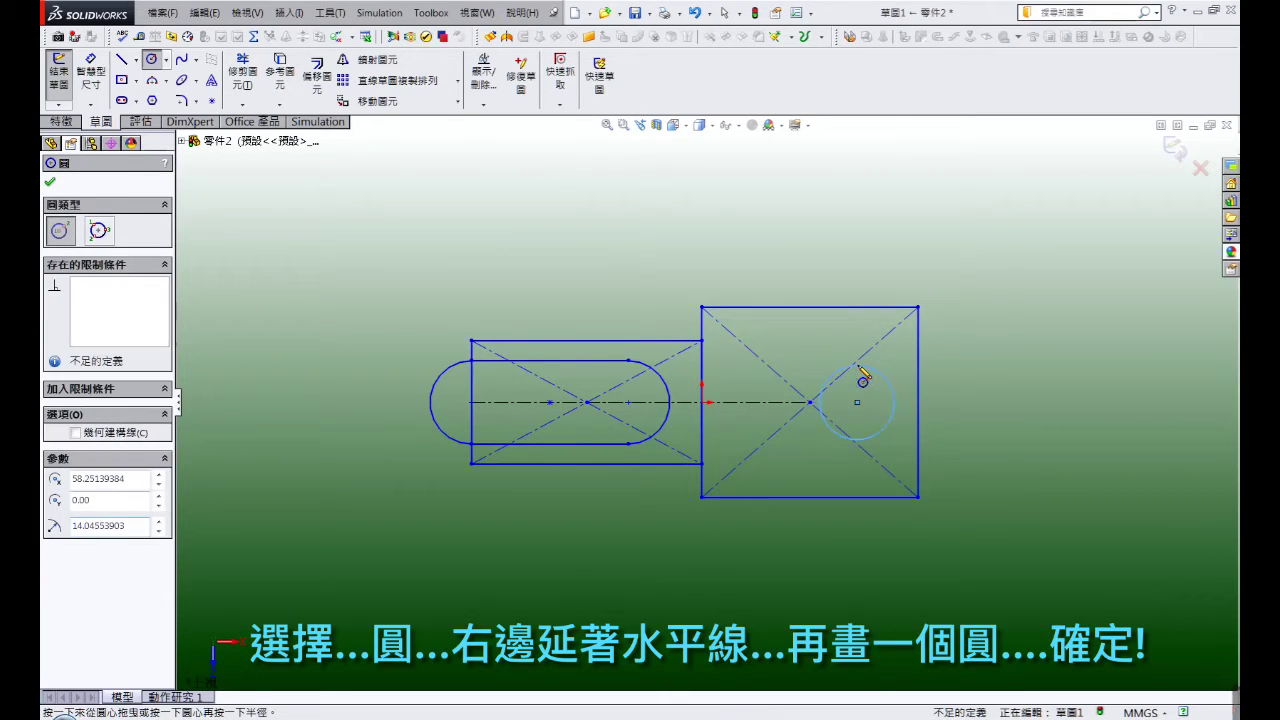
{"action": "right_click", "coordinate": [856, 244]}
{"action": "left_click", "coordinate": [876, 260]}
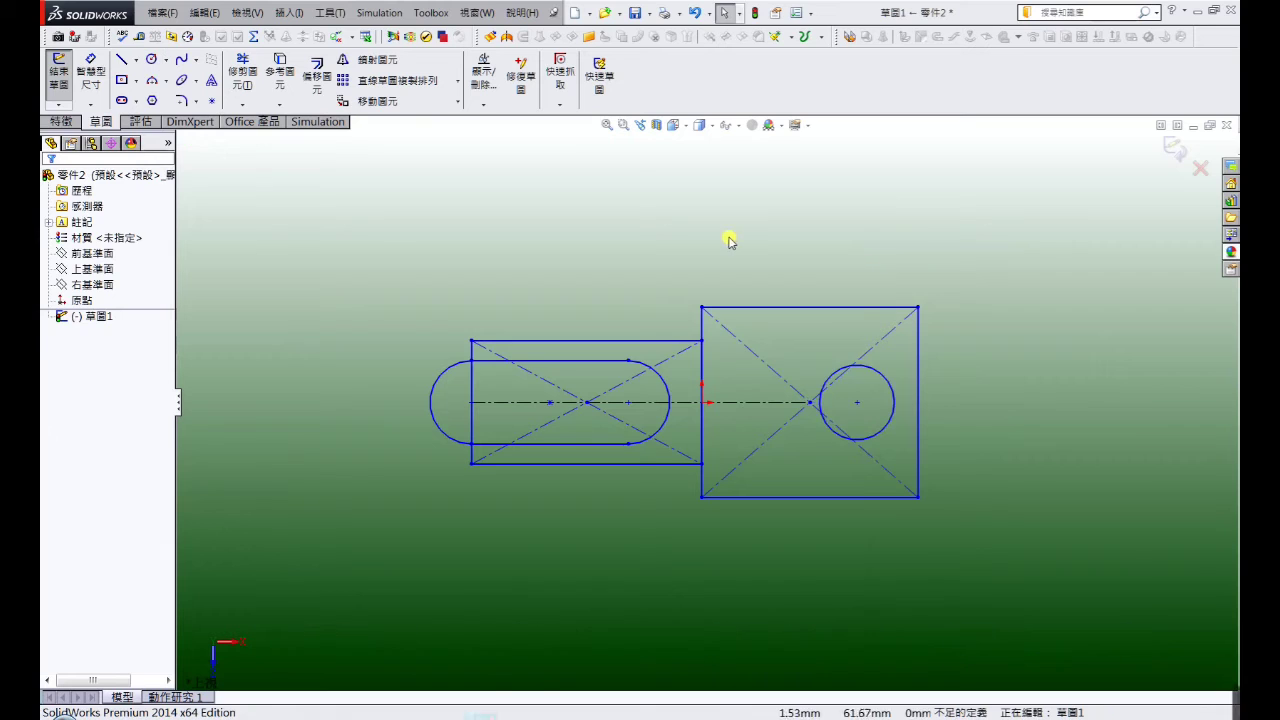
{"action": "left_click", "coordinate": [91, 80]}
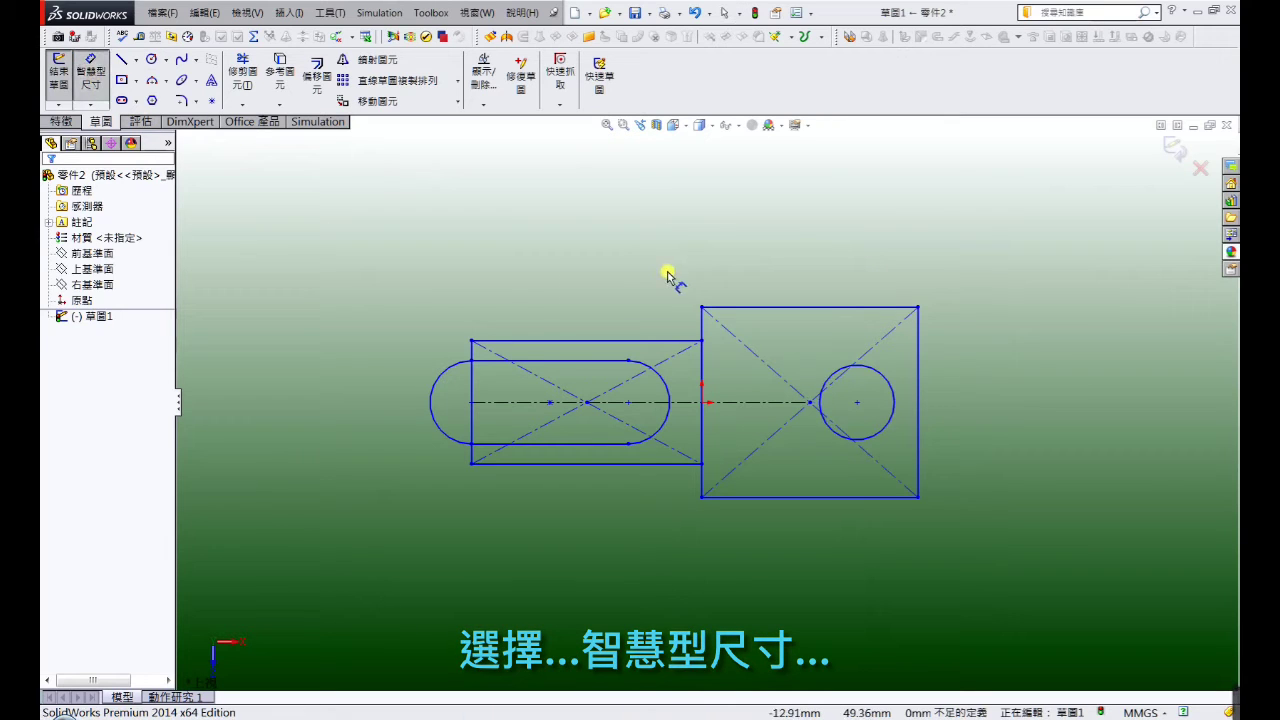
Step: Dimension the square height 80, slot block height 50 and block length 84
{"action": "left_click", "coordinate": [703, 383]}
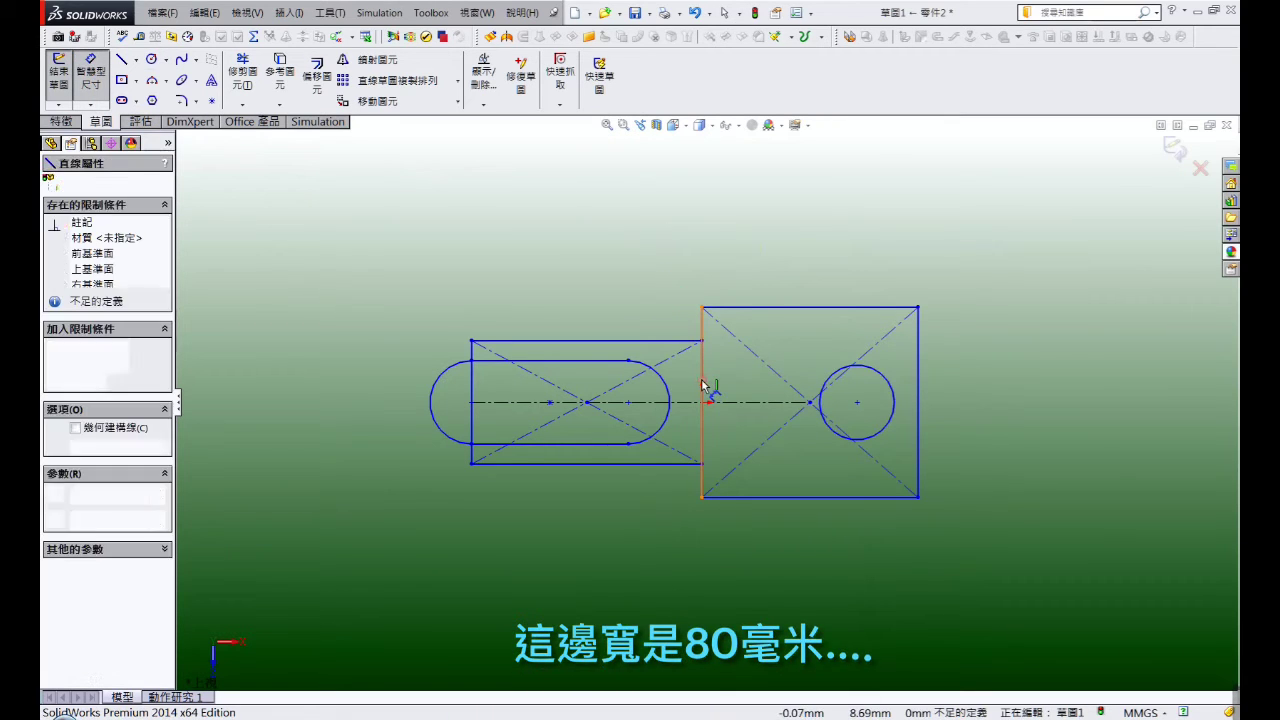
{"action": "left_click", "coordinate": [735, 385]}
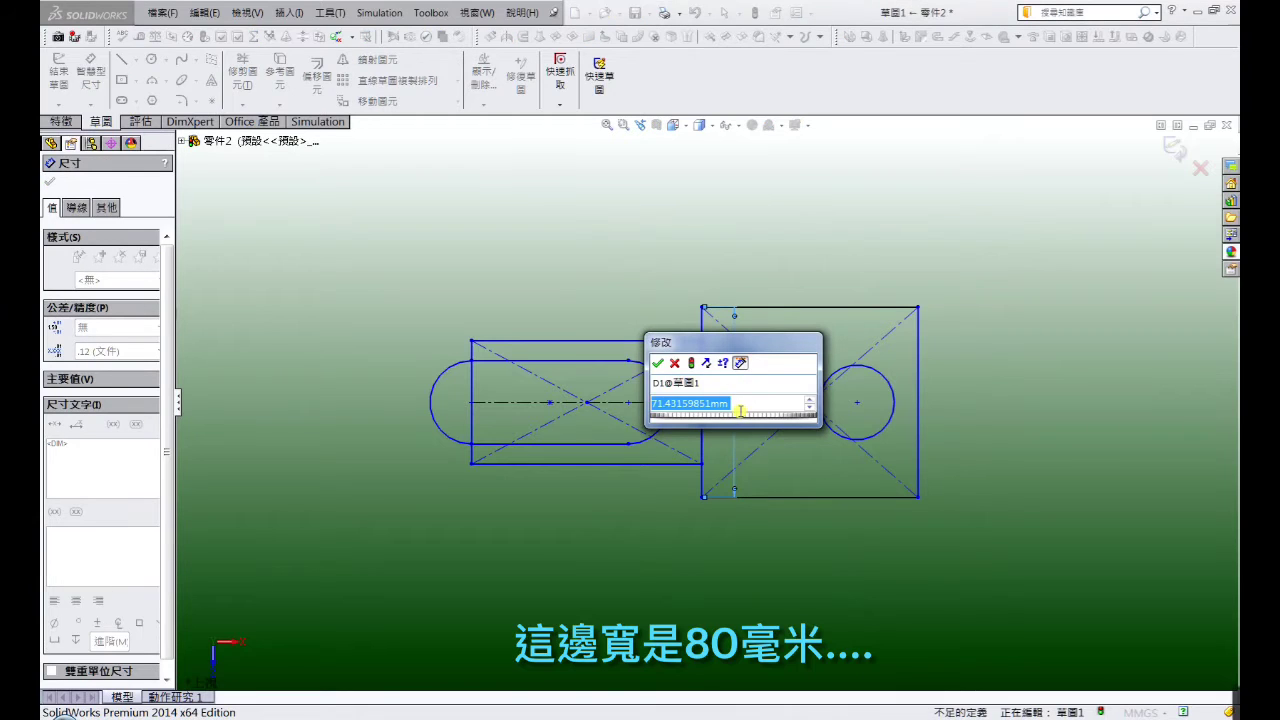
{"action": "type", "text": "80"}
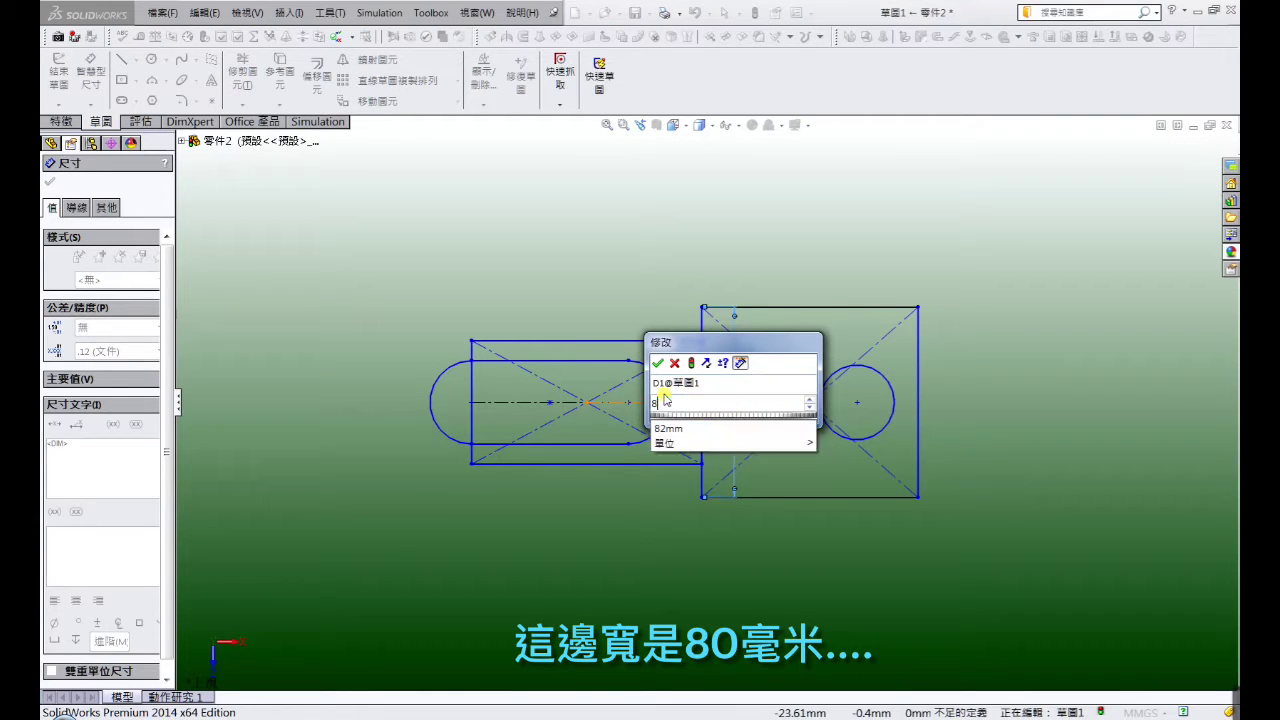
{"action": "key", "text": "Return"}
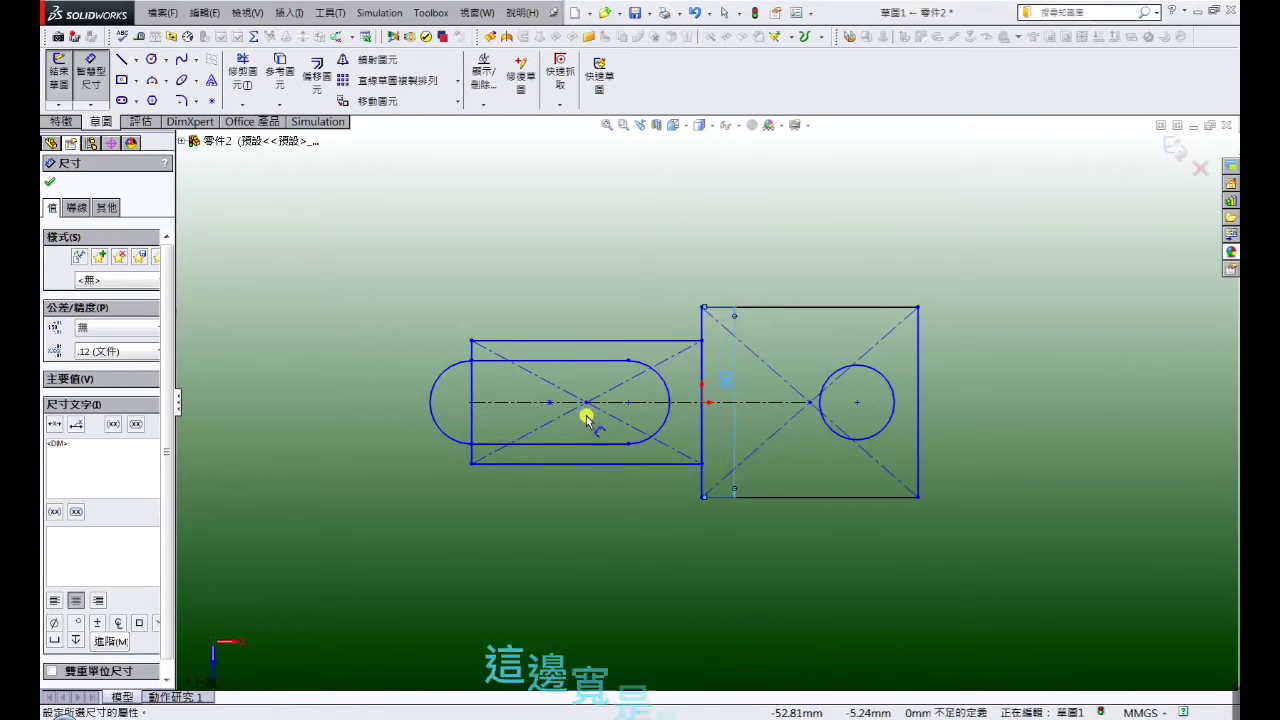
{"action": "left_click", "coordinate": [472, 393]}
{"action": "left_click", "coordinate": [388, 402]}
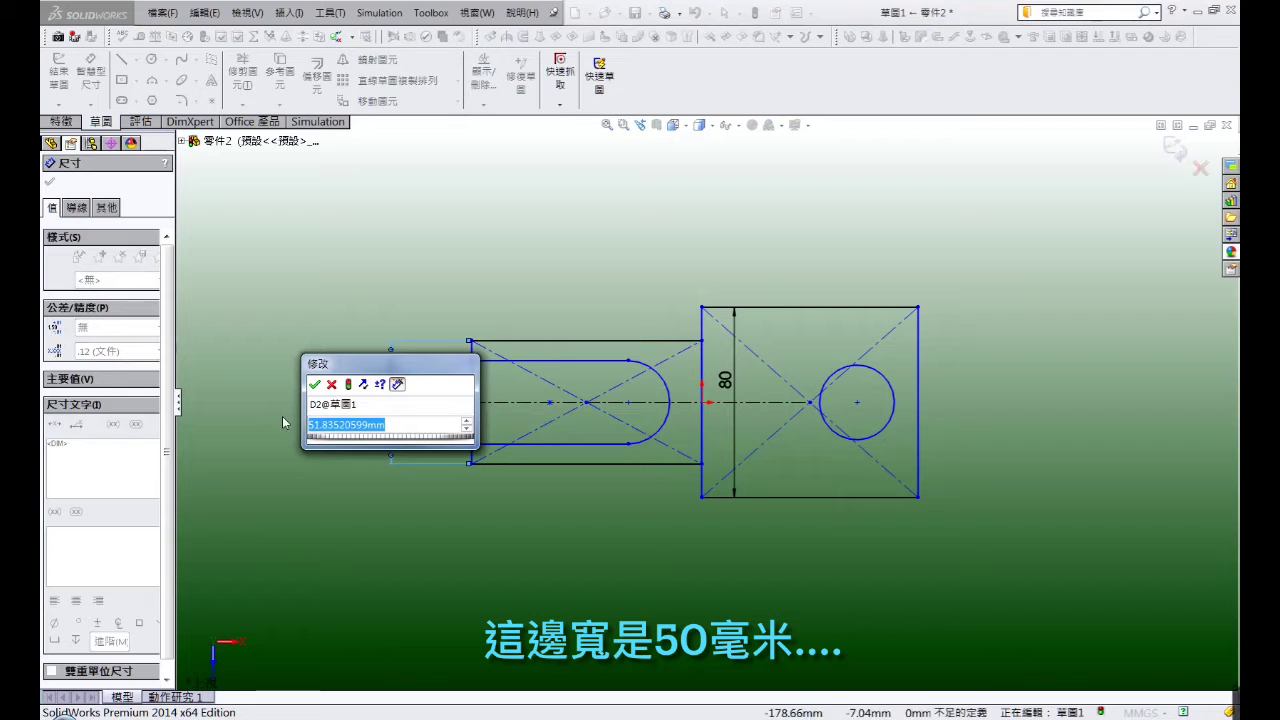
{"action": "type", "text": "50"}
{"action": "key", "text": "Return"}
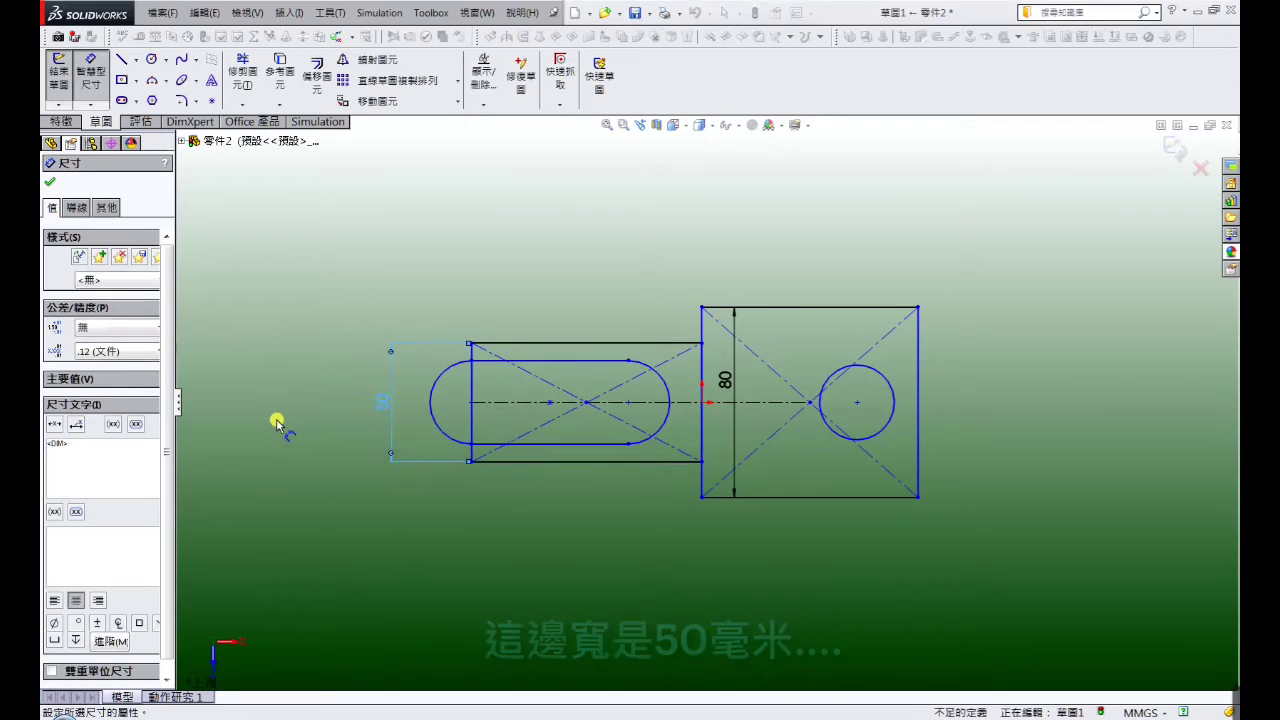
{"action": "left_click", "coordinate": [606, 349]}
{"action": "left_click", "coordinate": [601, 279]}
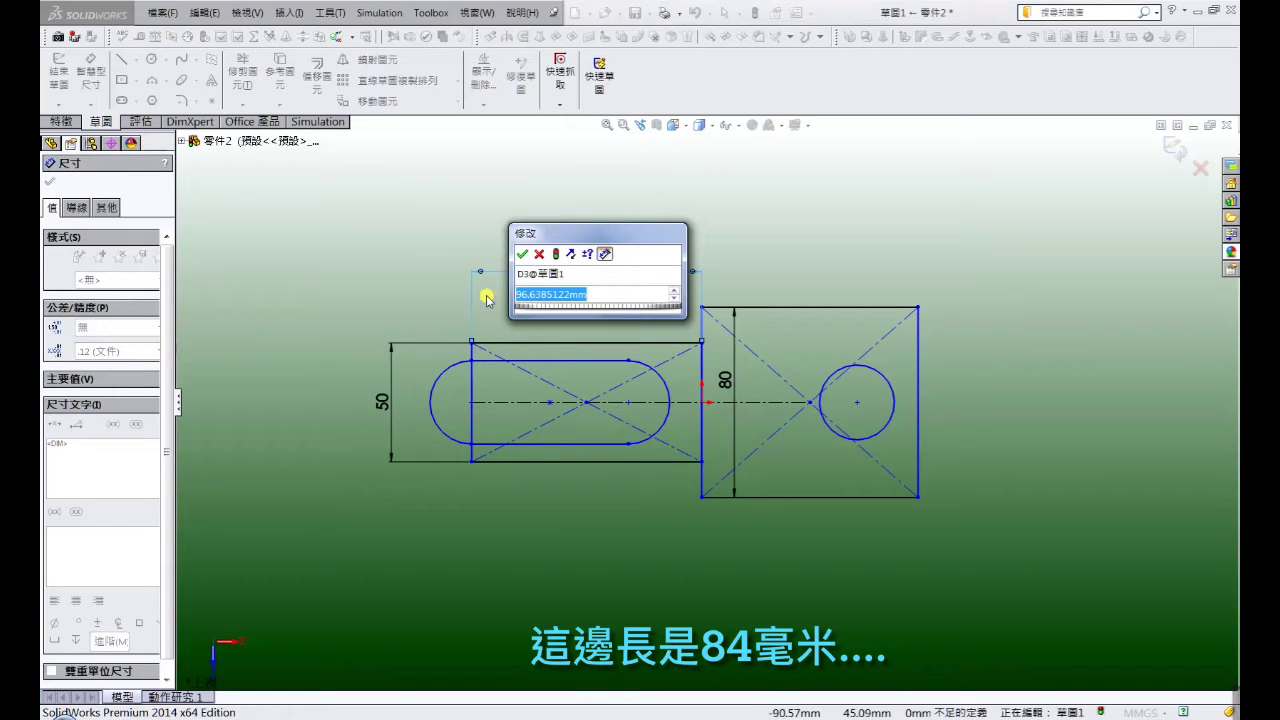
{"action": "type", "text": "84"}
{"action": "key", "text": "Return"}
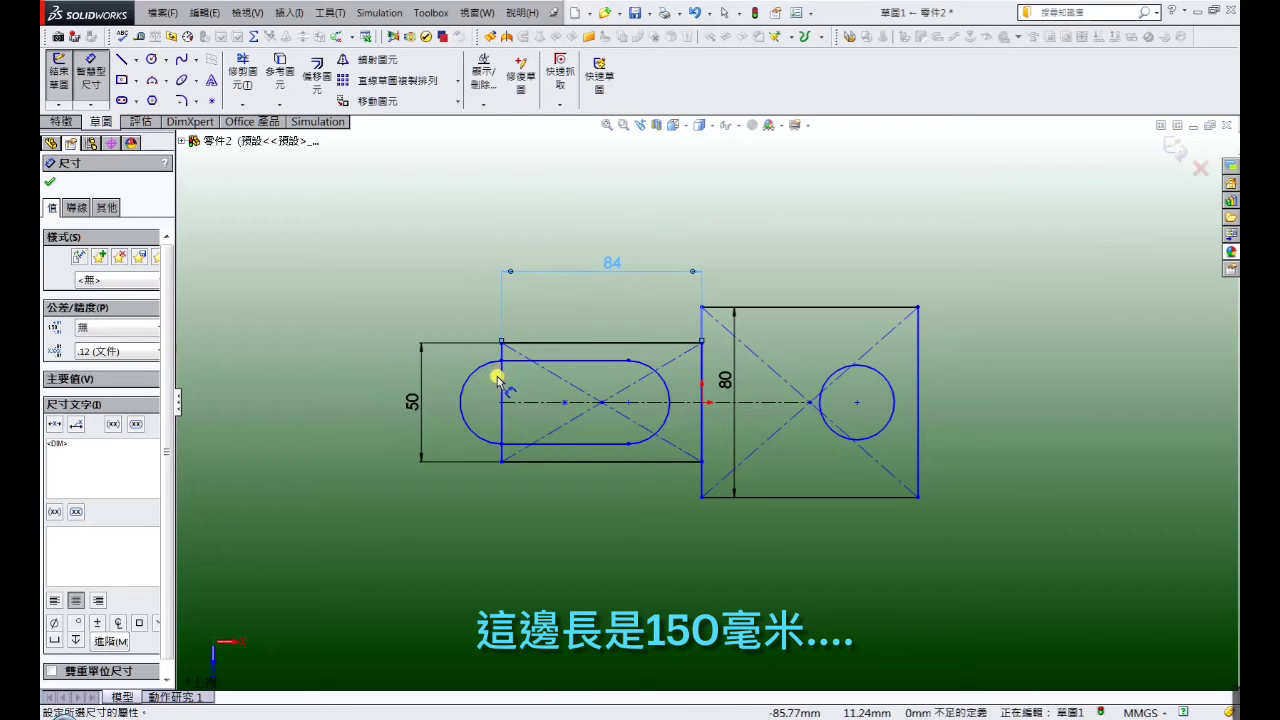
Step: Set the overall sketch length to 150 and the hole diameter to Ø18
{"action": "left_click_drag", "start_coordinate": [503, 385], "coordinate": [918, 370]}
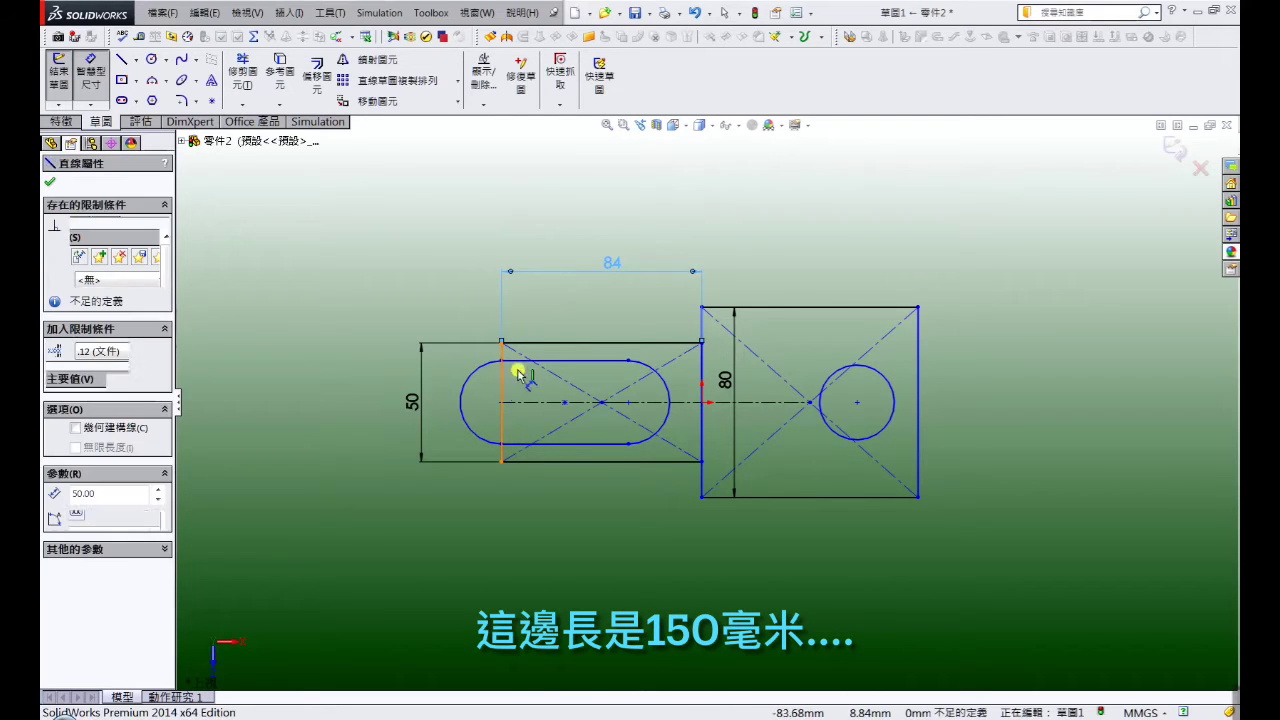
{"action": "left_click", "coordinate": [918, 370]}
{"action": "left_click", "coordinate": [736, 214]}
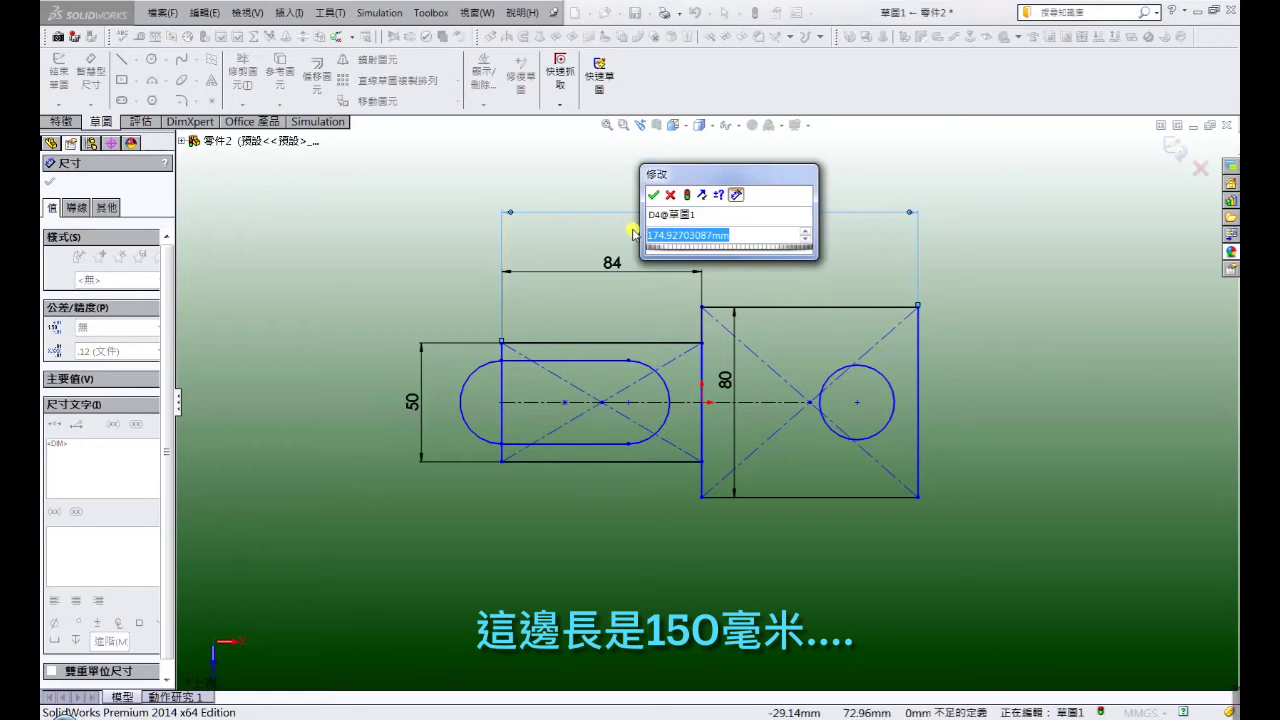
{"action": "type", "text": "150"}
{"action": "key", "text": "Return"}
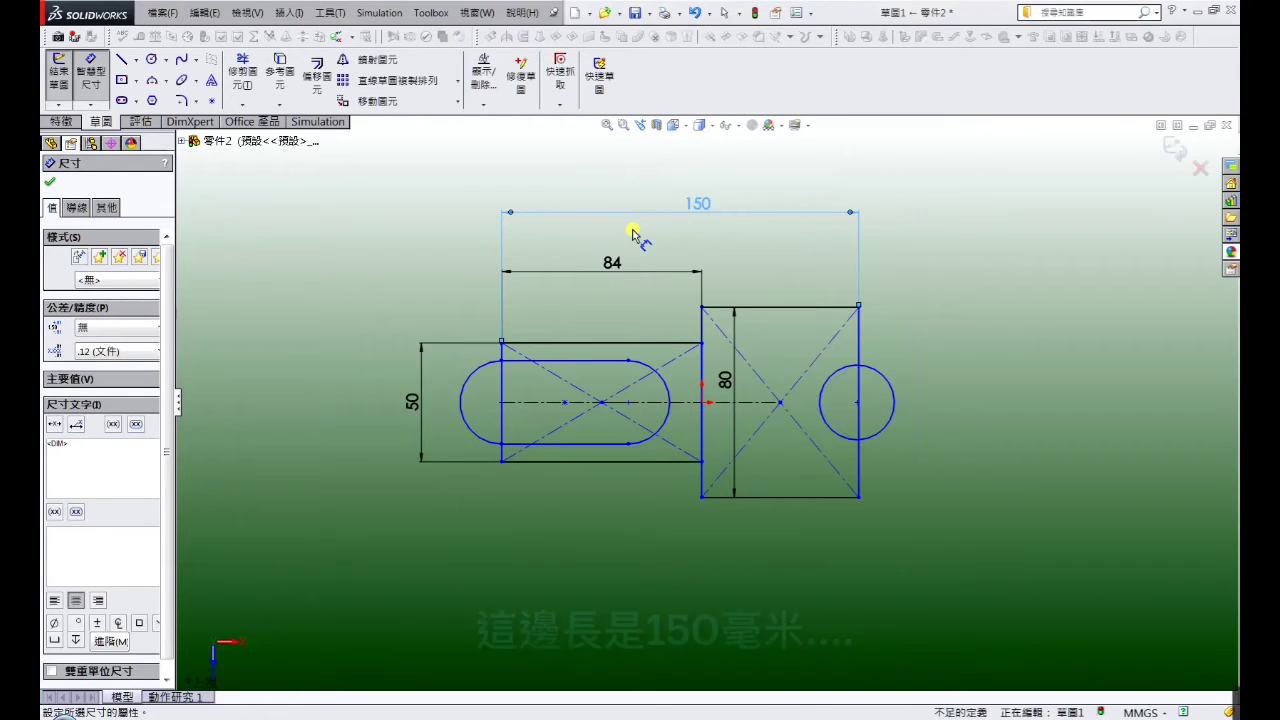
{"action": "left_click", "coordinate": [829, 383]}
{"action": "left_click", "coordinate": [810, 357]}
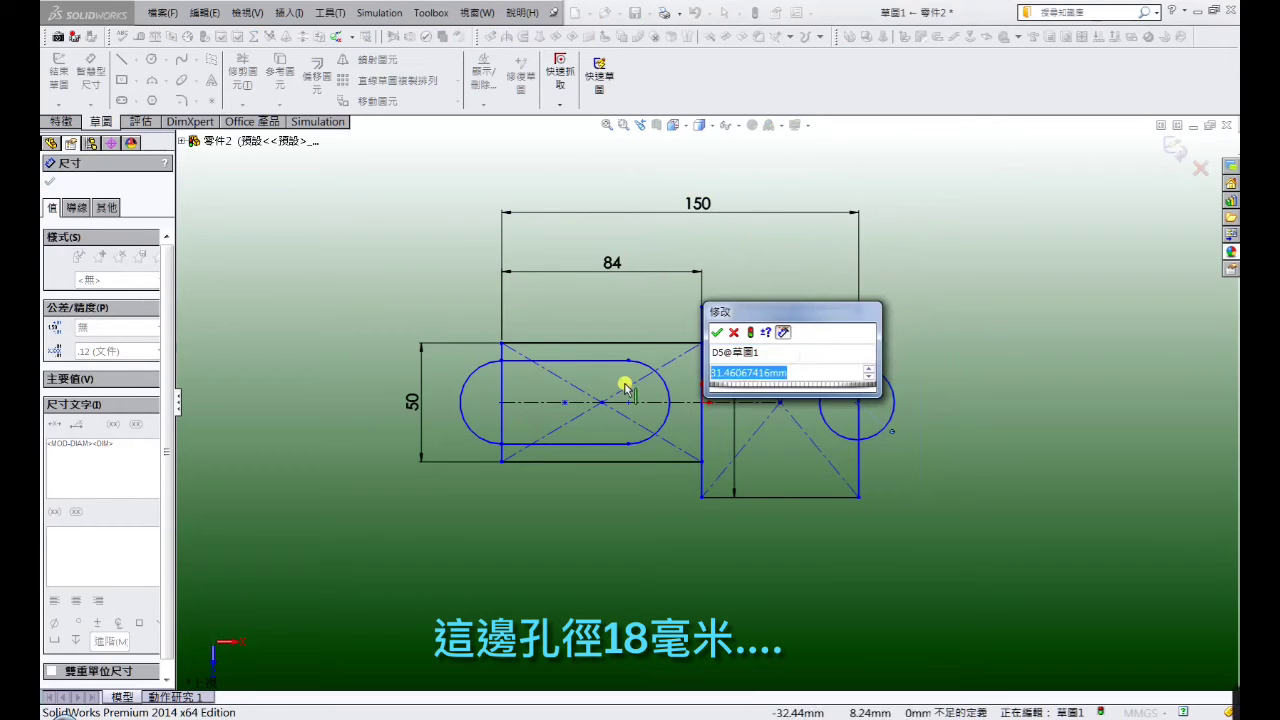
{"action": "type", "text": "18"}
{"action": "key", "text": "Return"}
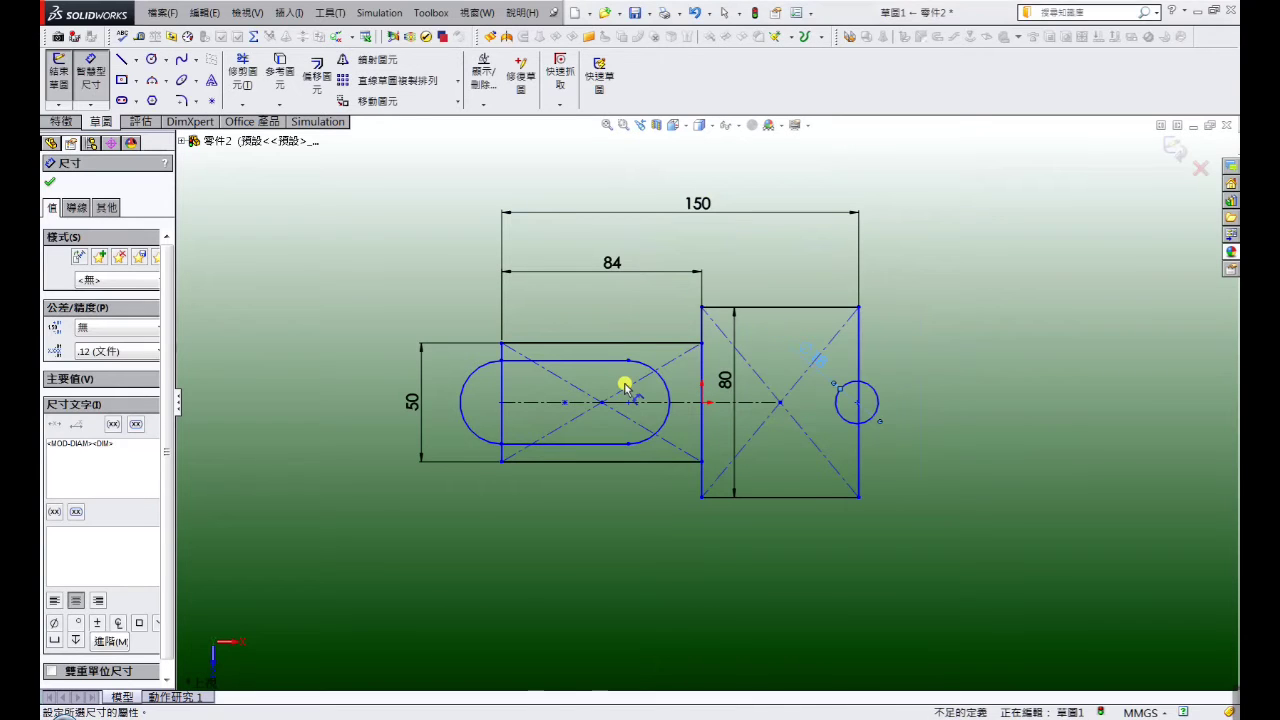
{"action": "right_click", "coordinate": [979, 315]}
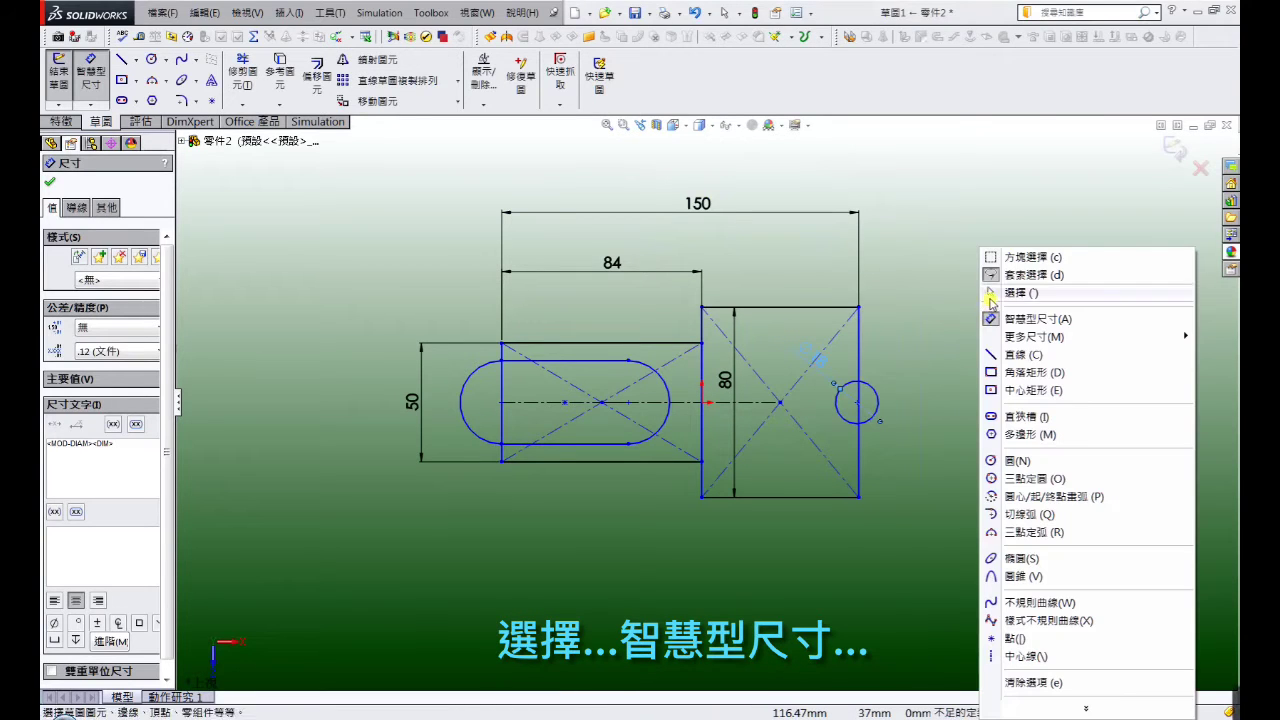
{"action": "left_click", "coordinate": [990, 294]}
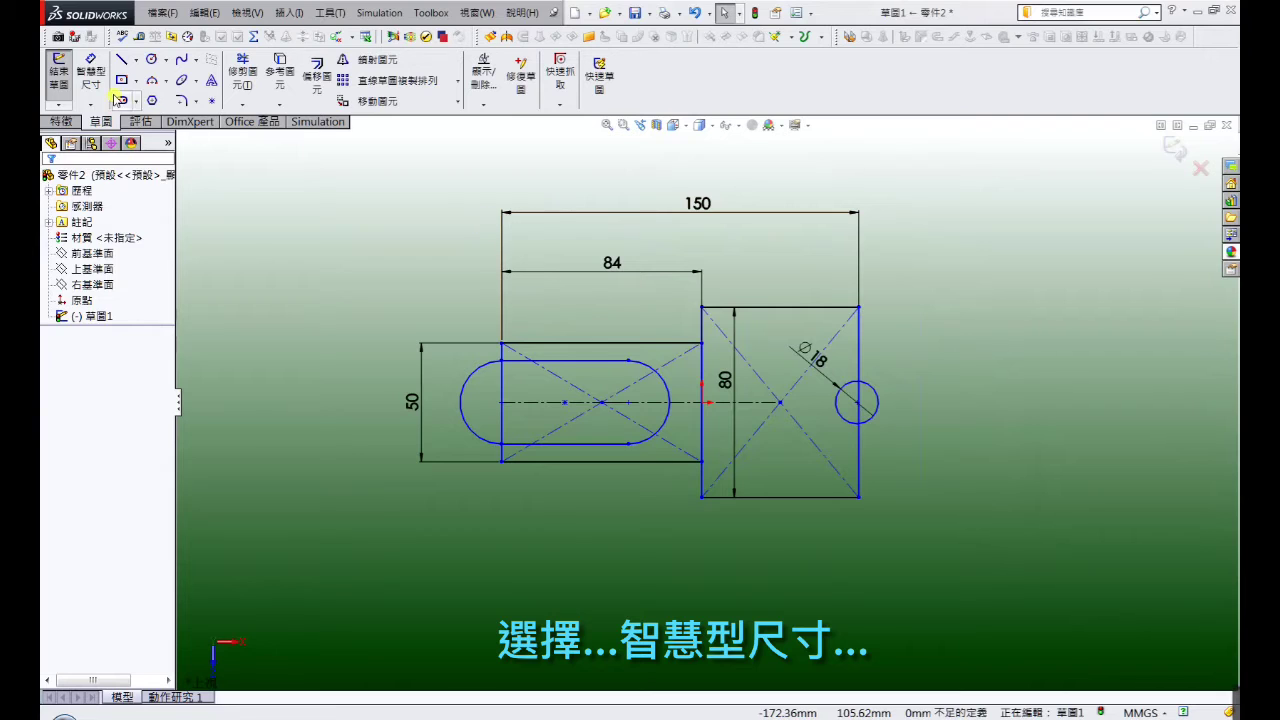
Step: Locate the hole 15 mm from the right edge and 40 mm above the bottom
{"action": "left_click", "coordinate": [89, 80]}
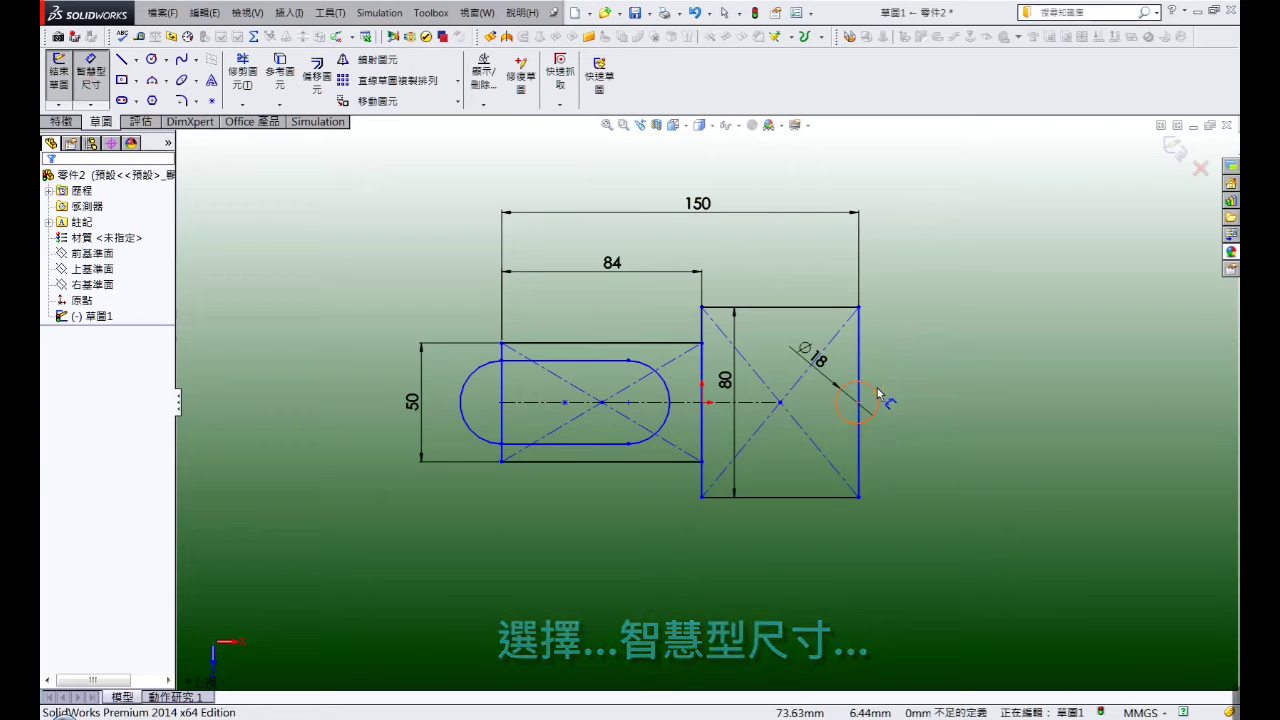
{"action": "left_click", "coordinate": [877, 392]}
{"action": "left_click", "coordinate": [860, 346]}
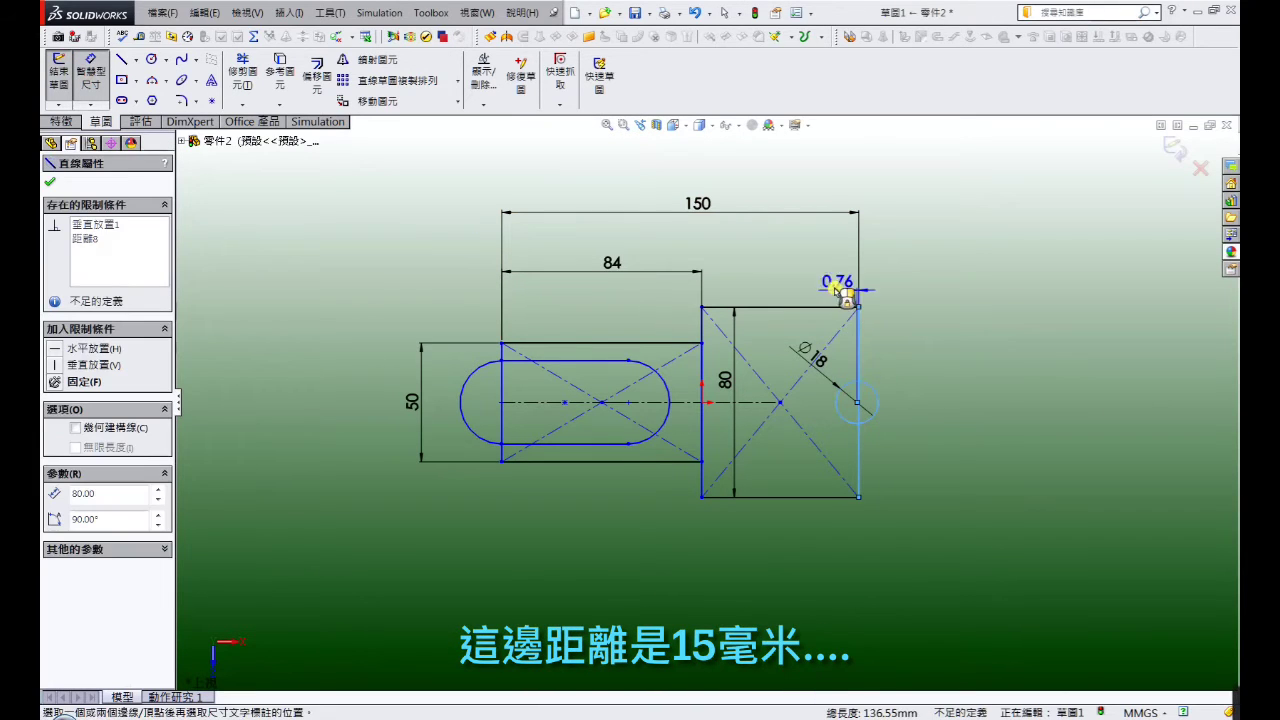
{"action": "left_click", "coordinate": [878, 285]}
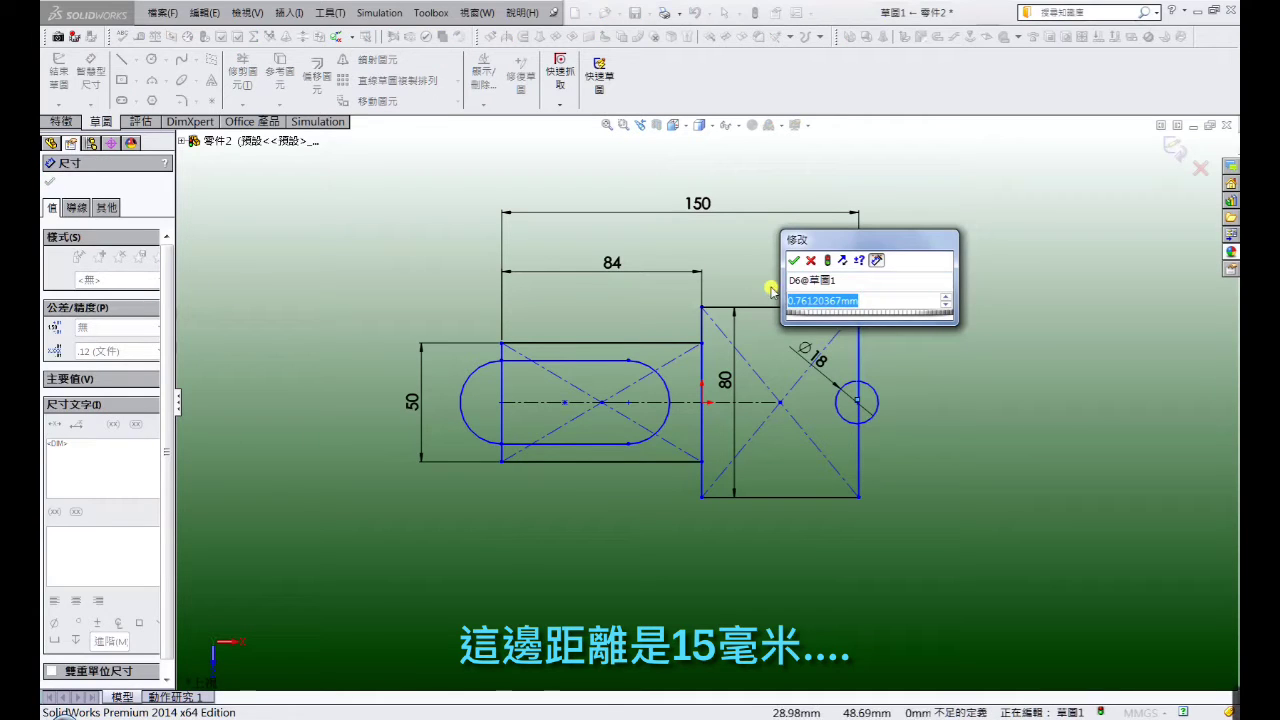
{"action": "type", "text": "15"}
{"action": "key", "text": "Return"}
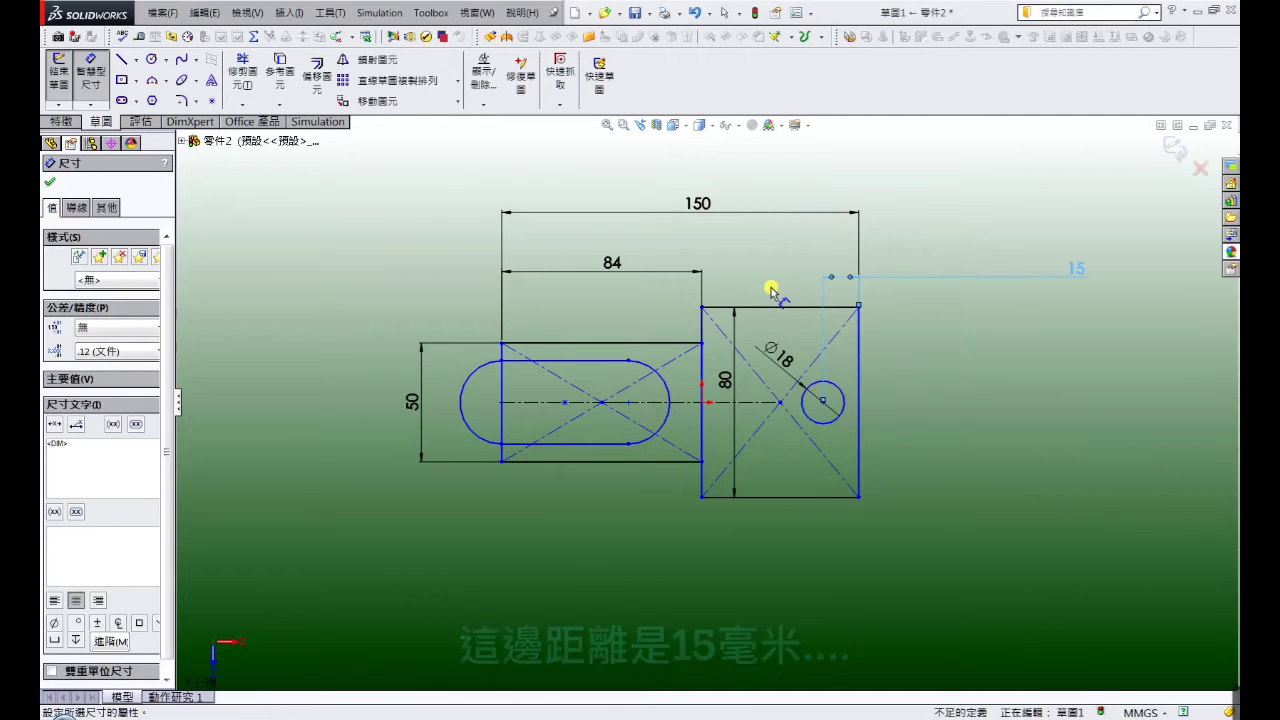
{"action": "left_click", "coordinate": [832, 424]}
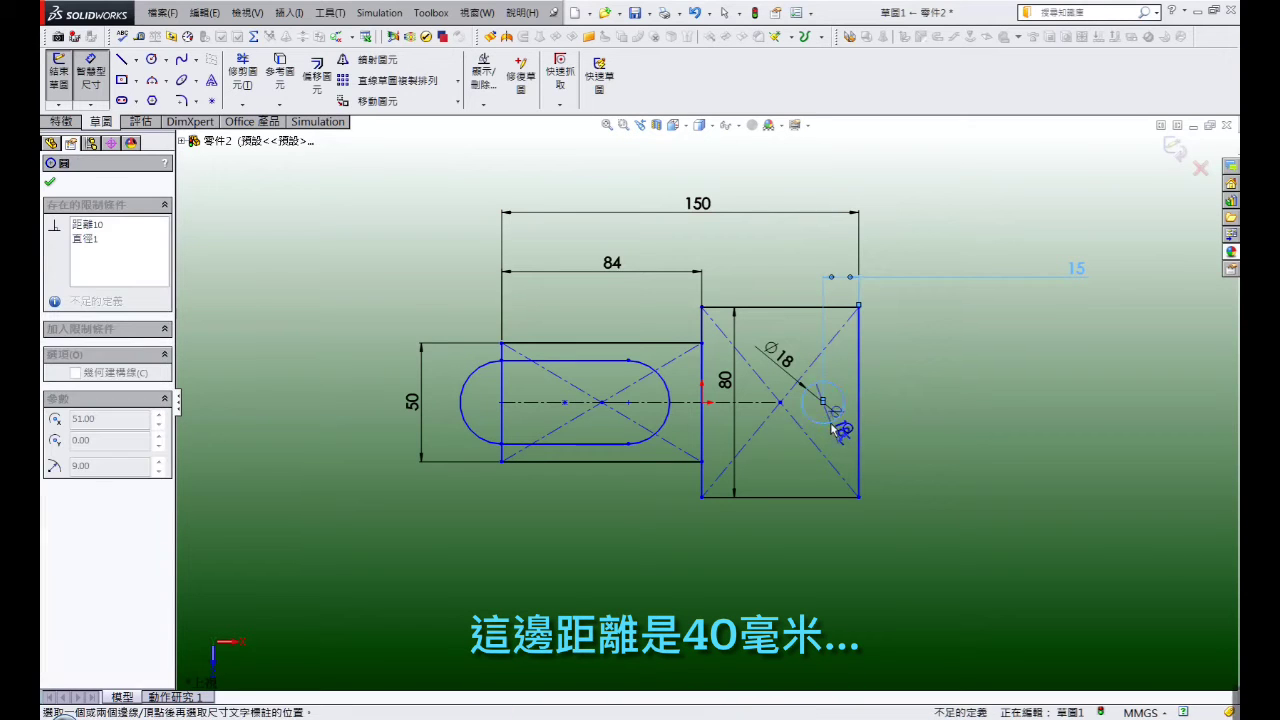
{"action": "left_click", "coordinate": [835, 496]}
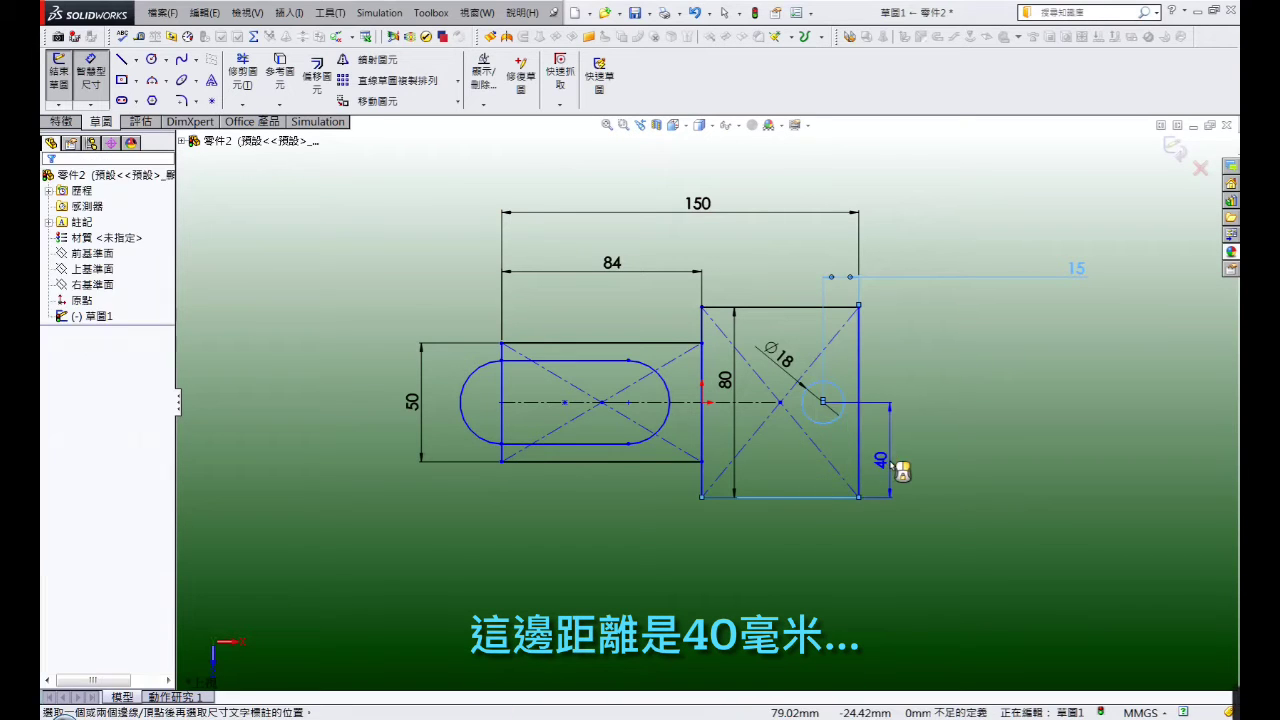
{"action": "left_click", "coordinate": [900, 470]}
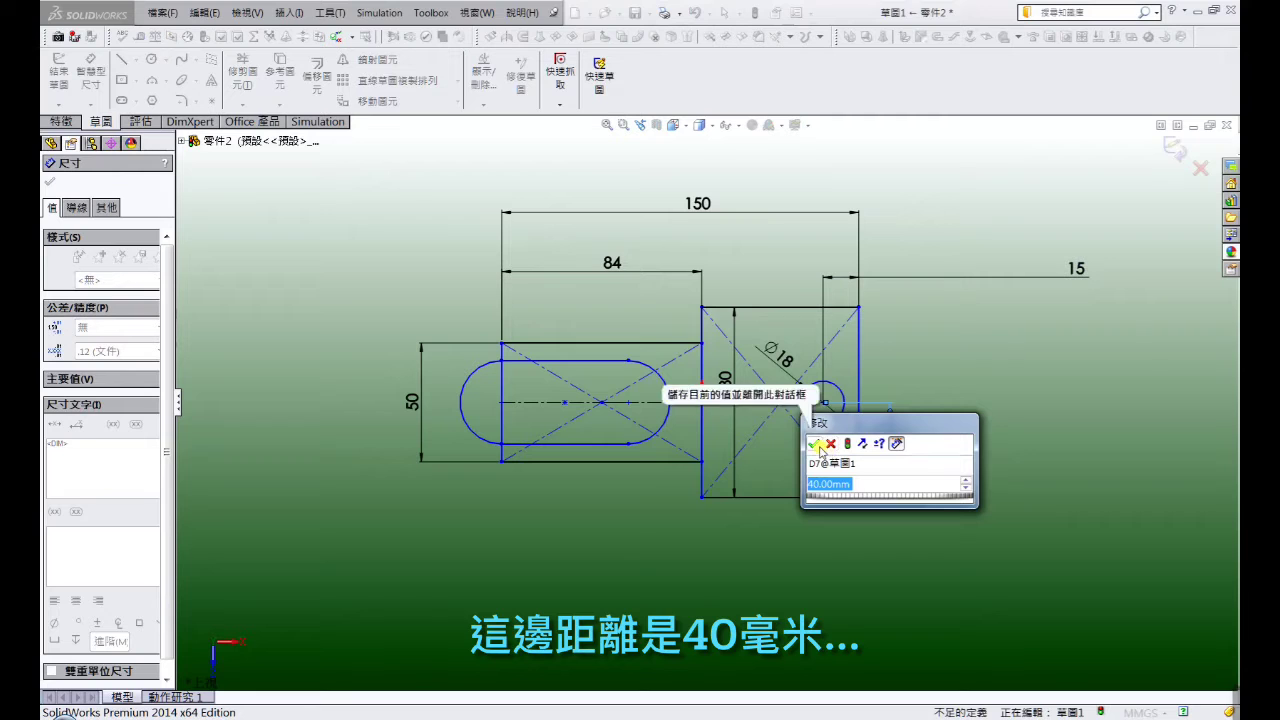
{"action": "left_click", "coordinate": [817, 444]}
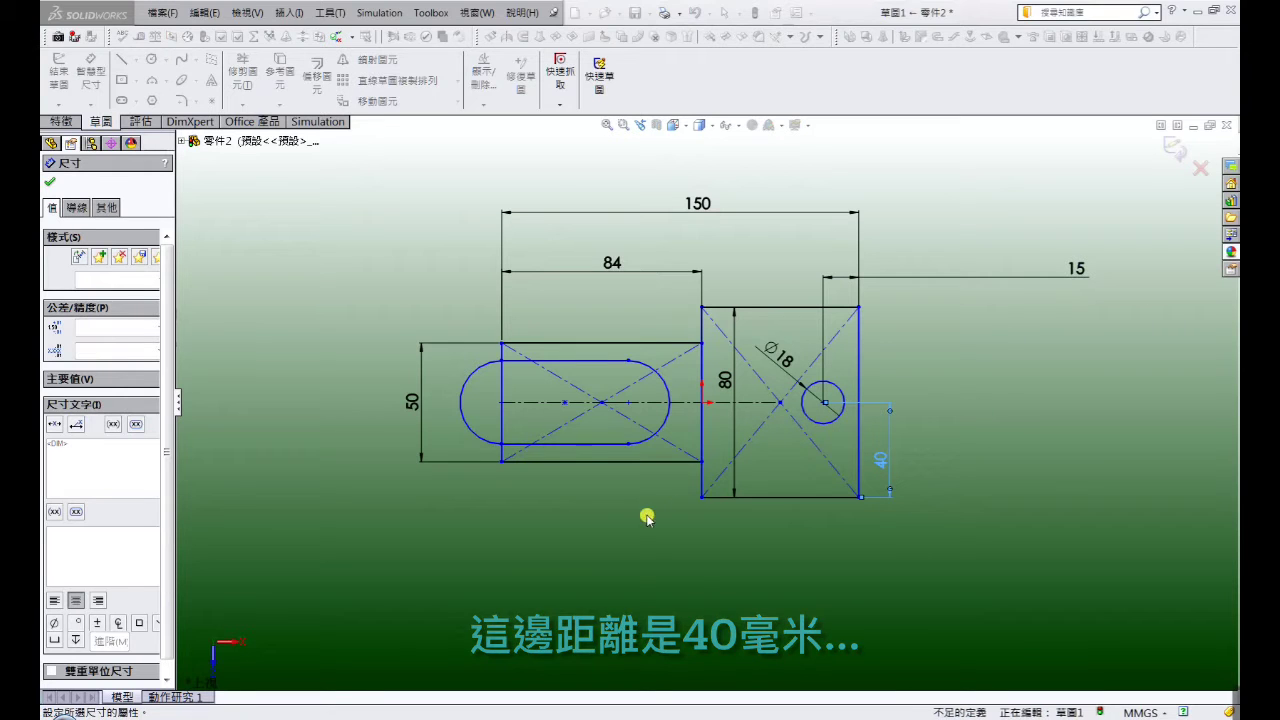
Step: Dimension the slot 20 wide, its arc centre 45 from the left edge, and R10 ends
{"action": "left_click", "coordinate": [561, 362]}
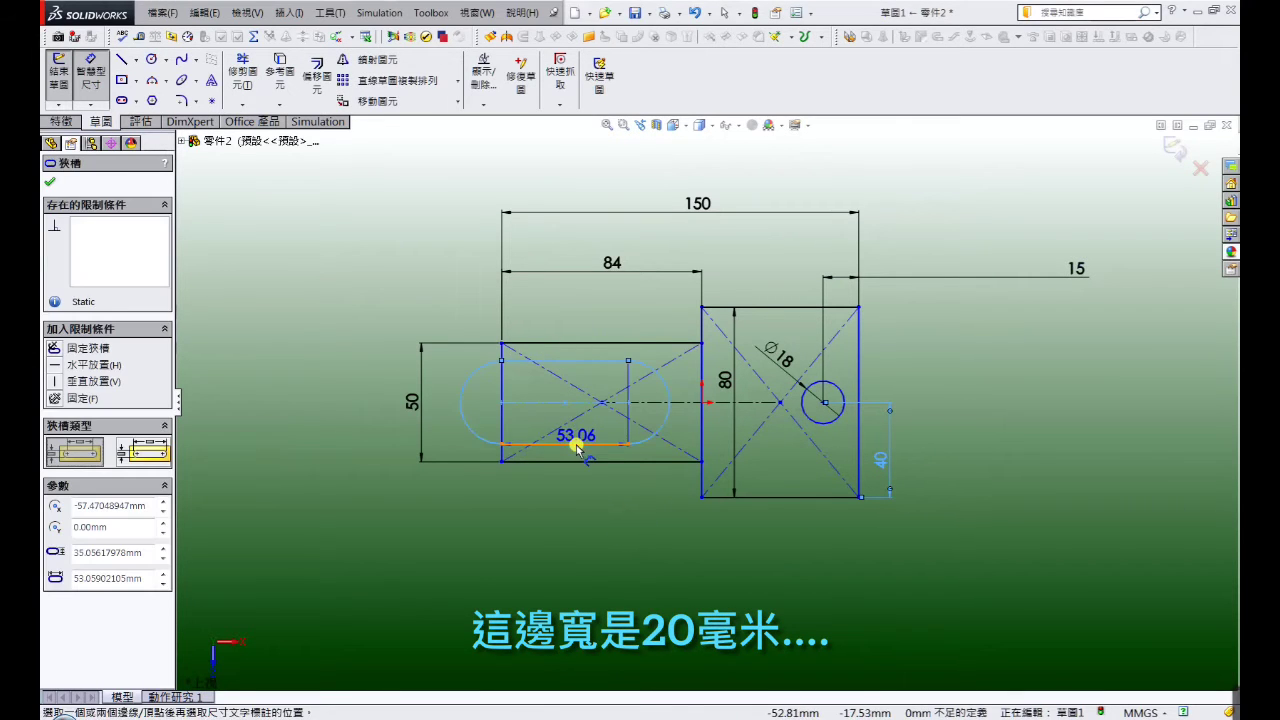
{"action": "left_click", "coordinate": [457, 406]}
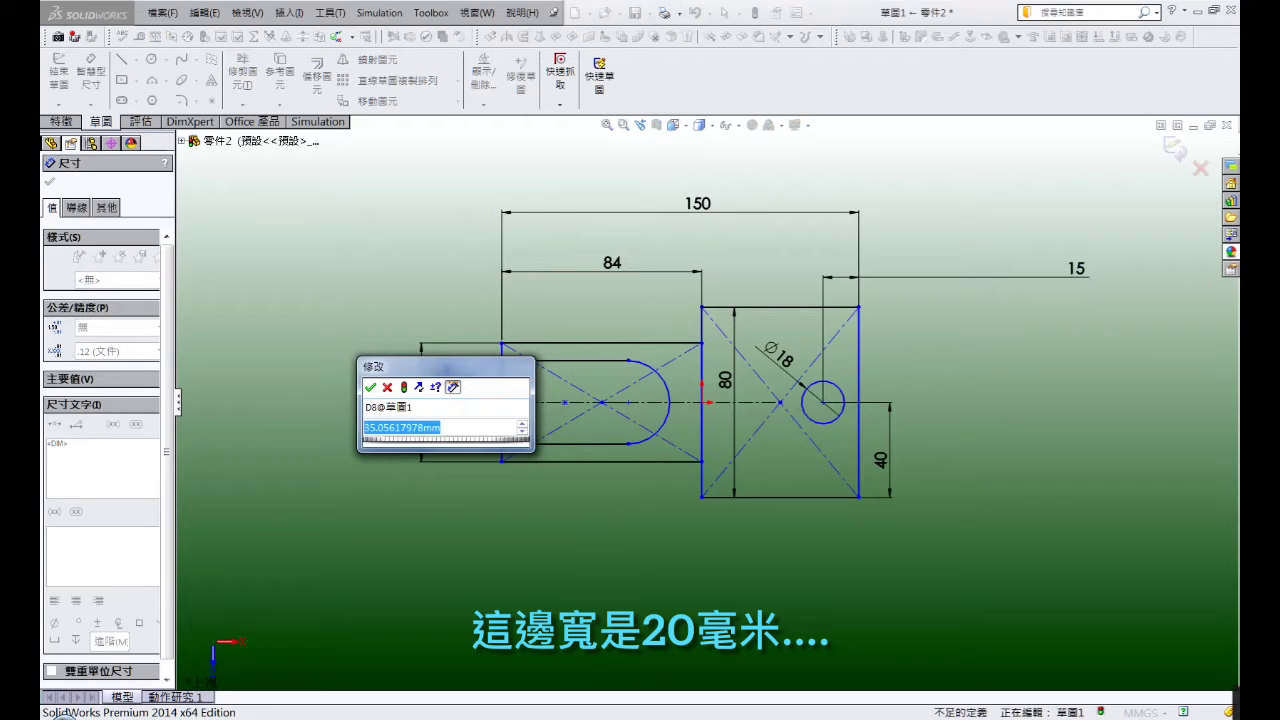
{"action": "type", "text": "20"}
{"action": "key", "text": "Return"}
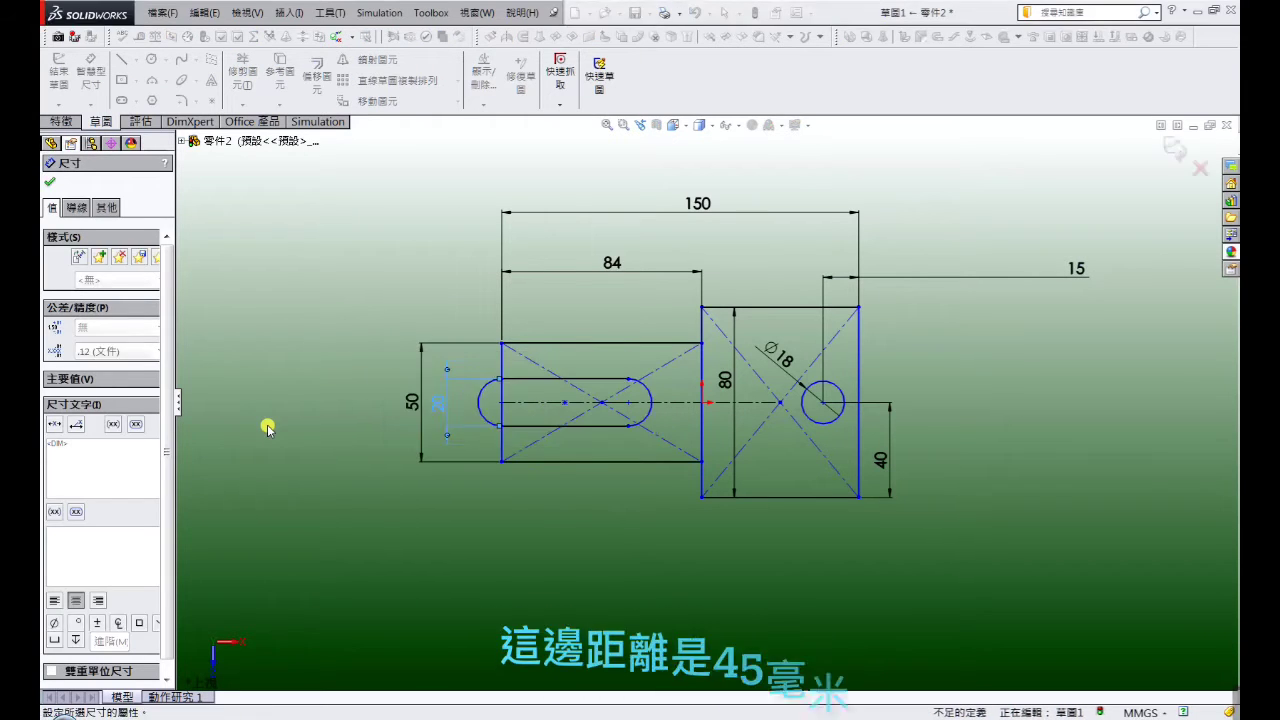
{"action": "left_click", "coordinate": [571, 383]}
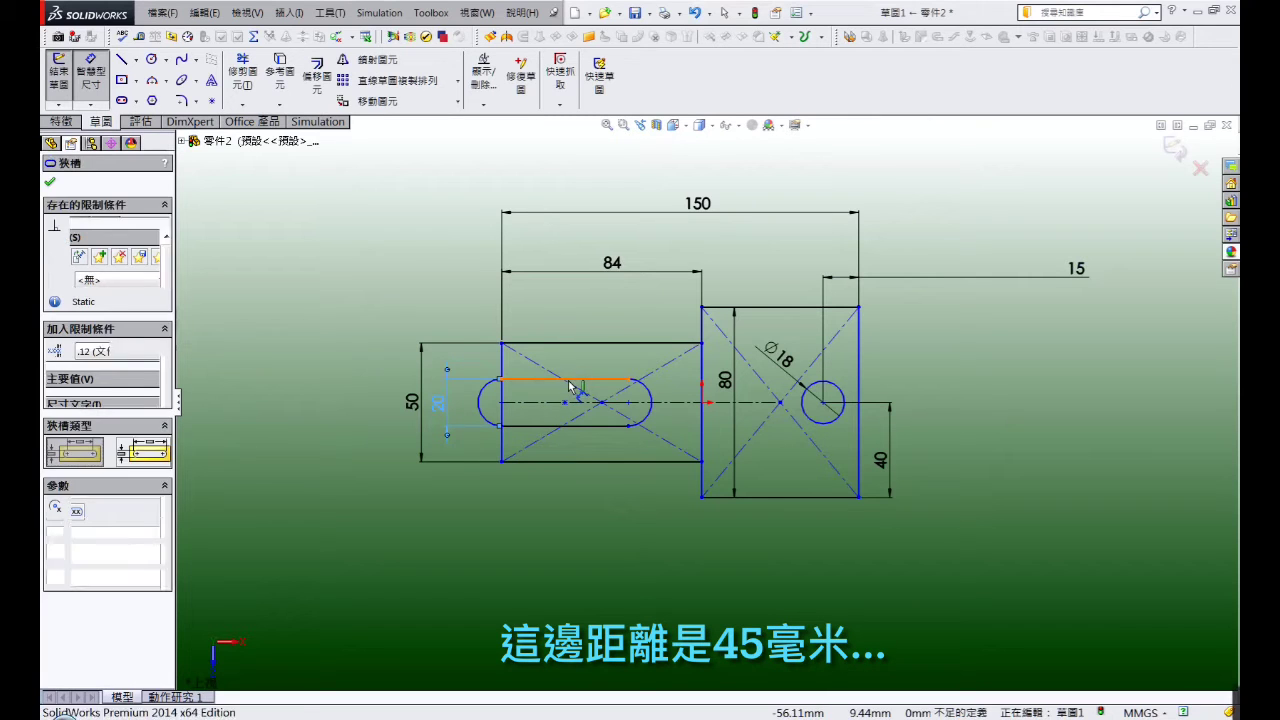
{"action": "left_click", "coordinate": [576, 316]}
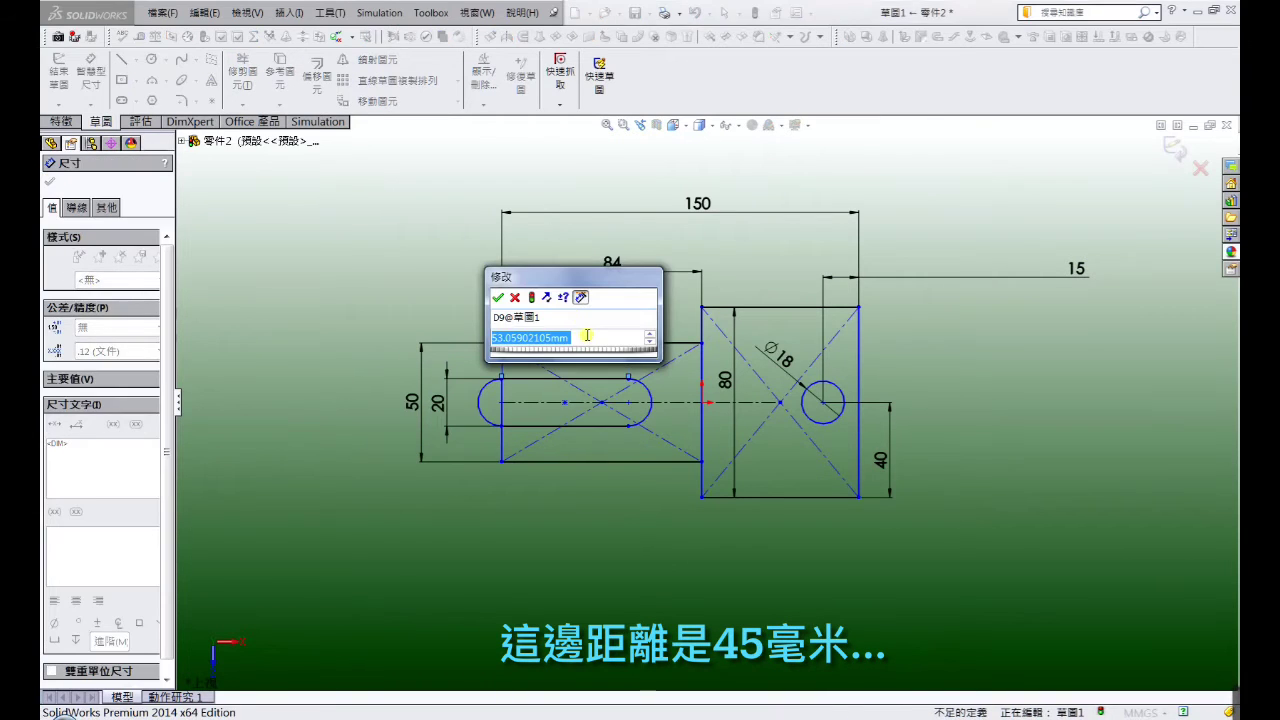
{"action": "type", "text": "45"}
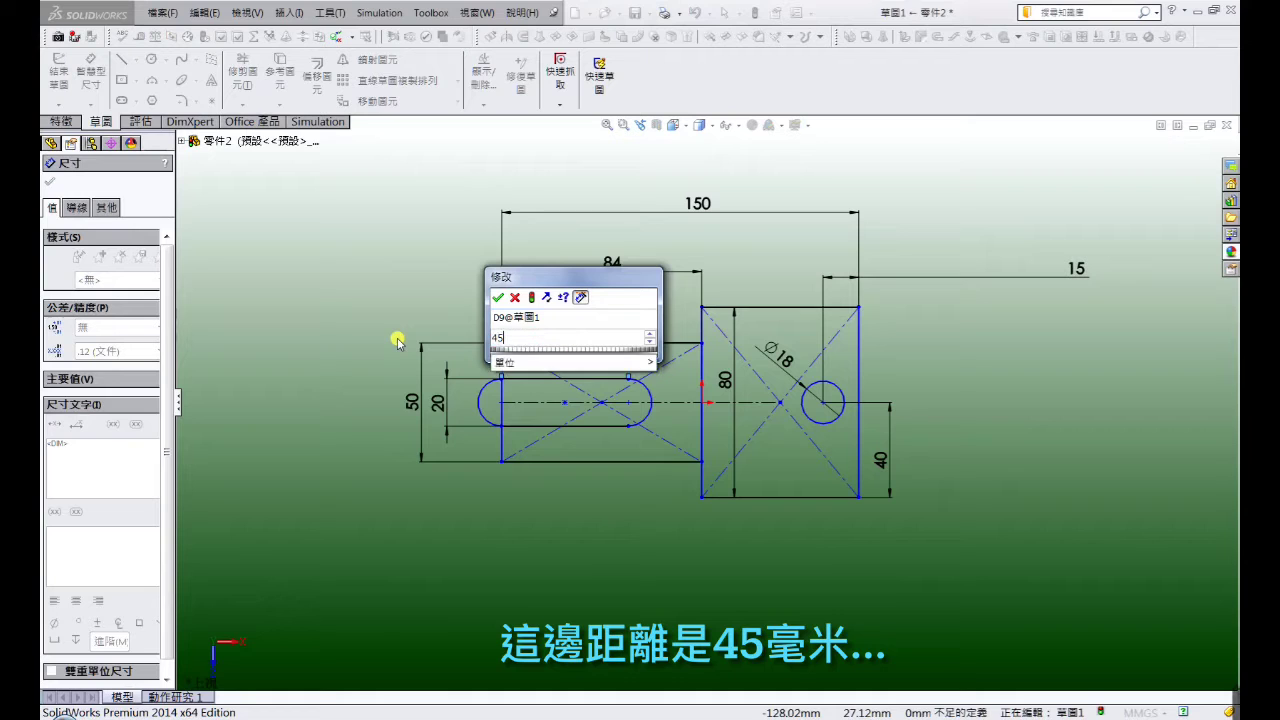
{"action": "key", "text": "Return"}
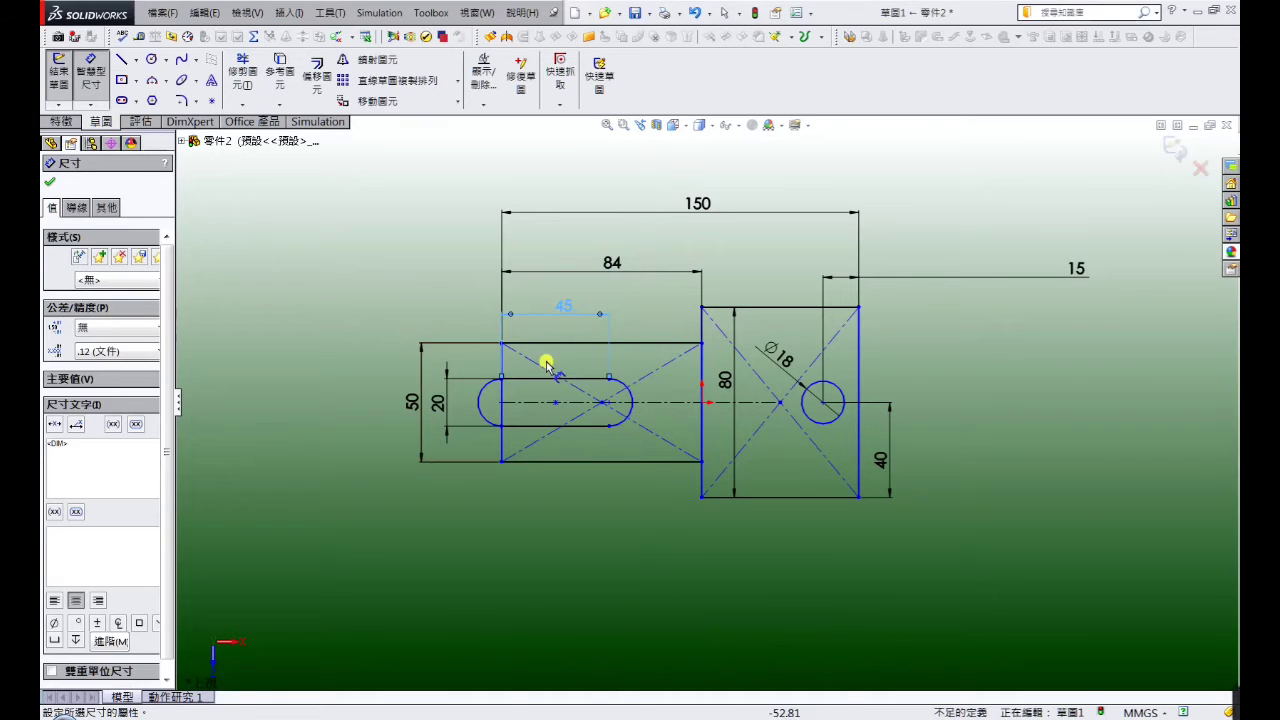
{"action": "left_click", "coordinate": [620, 384]}
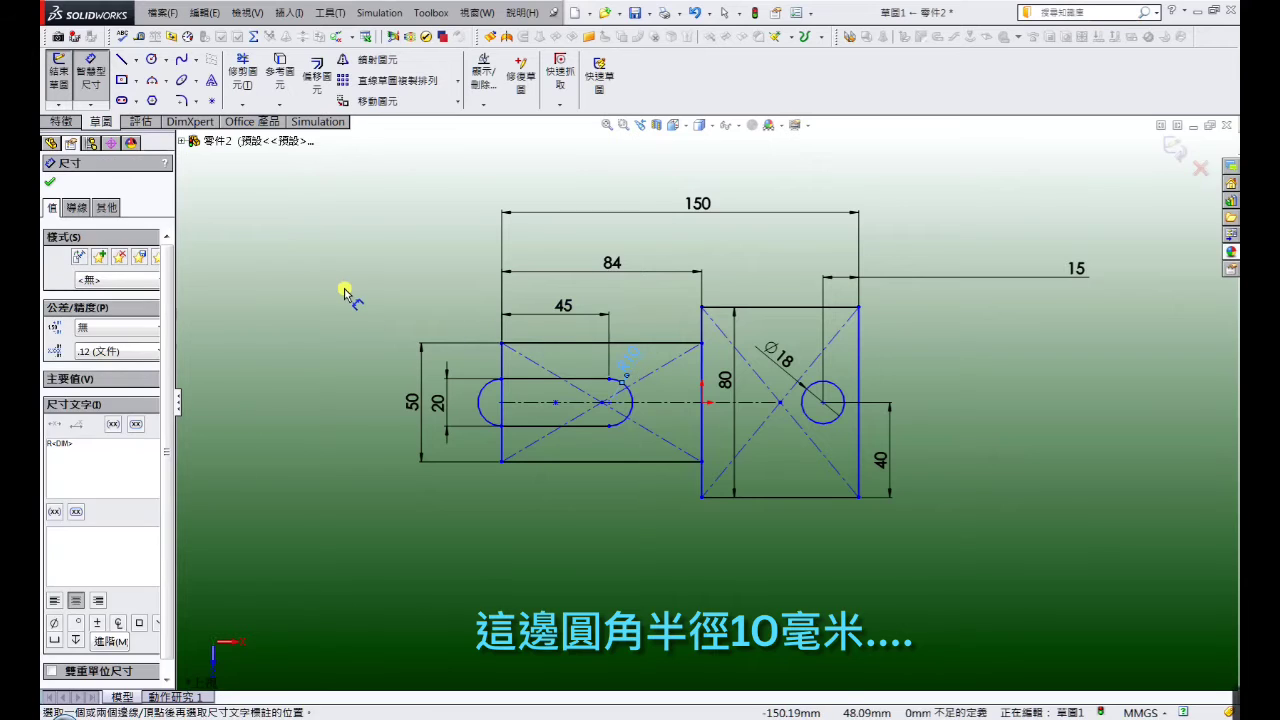
{"action": "key", "text": "Escape"}
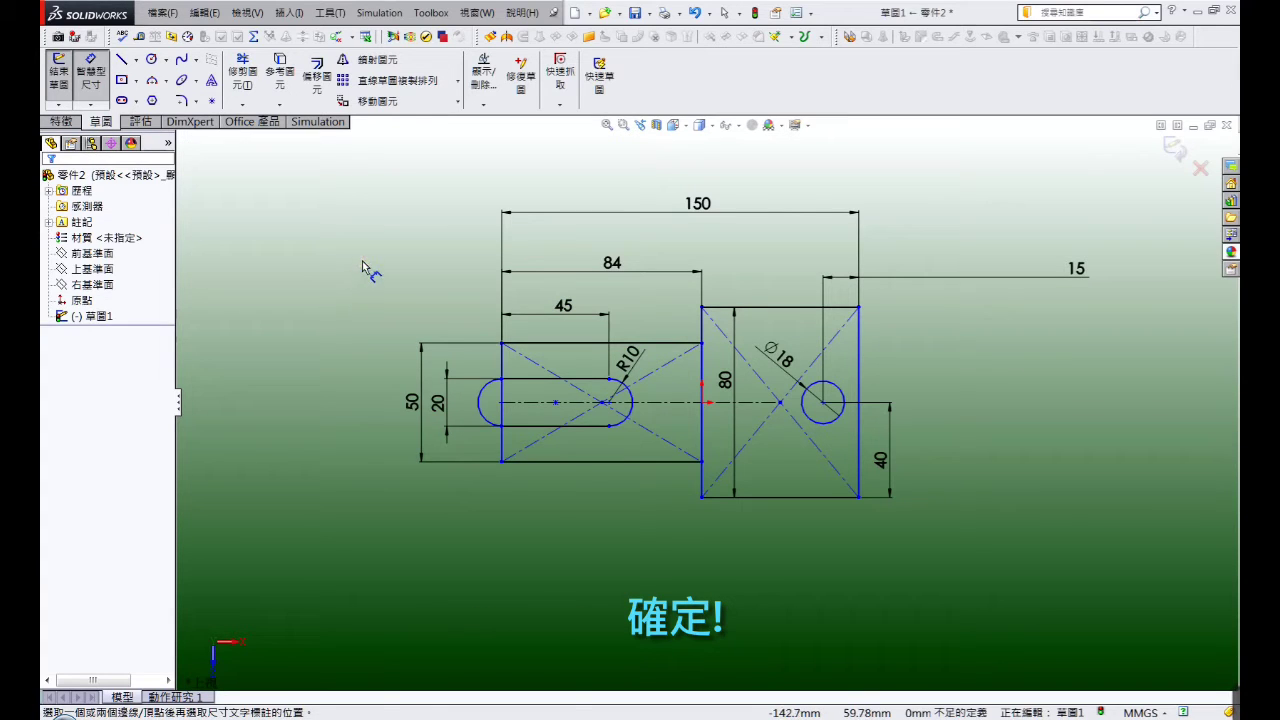
{"action": "right_click", "coordinate": [365, 268]}
Step: Constrain both slot centre points, the right block's centre point and the origin as horizontal
{"action": "left_click", "coordinate": [388, 289]}
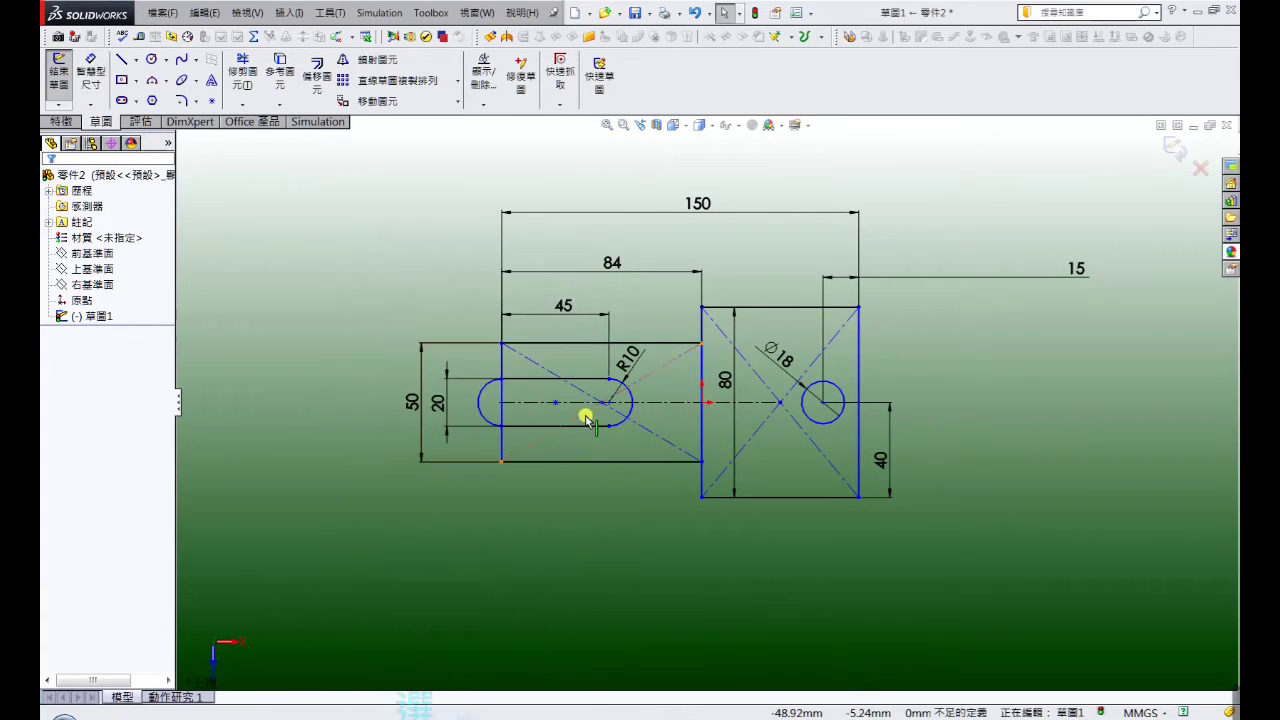
{"action": "left_click", "coordinate": [556, 405]}
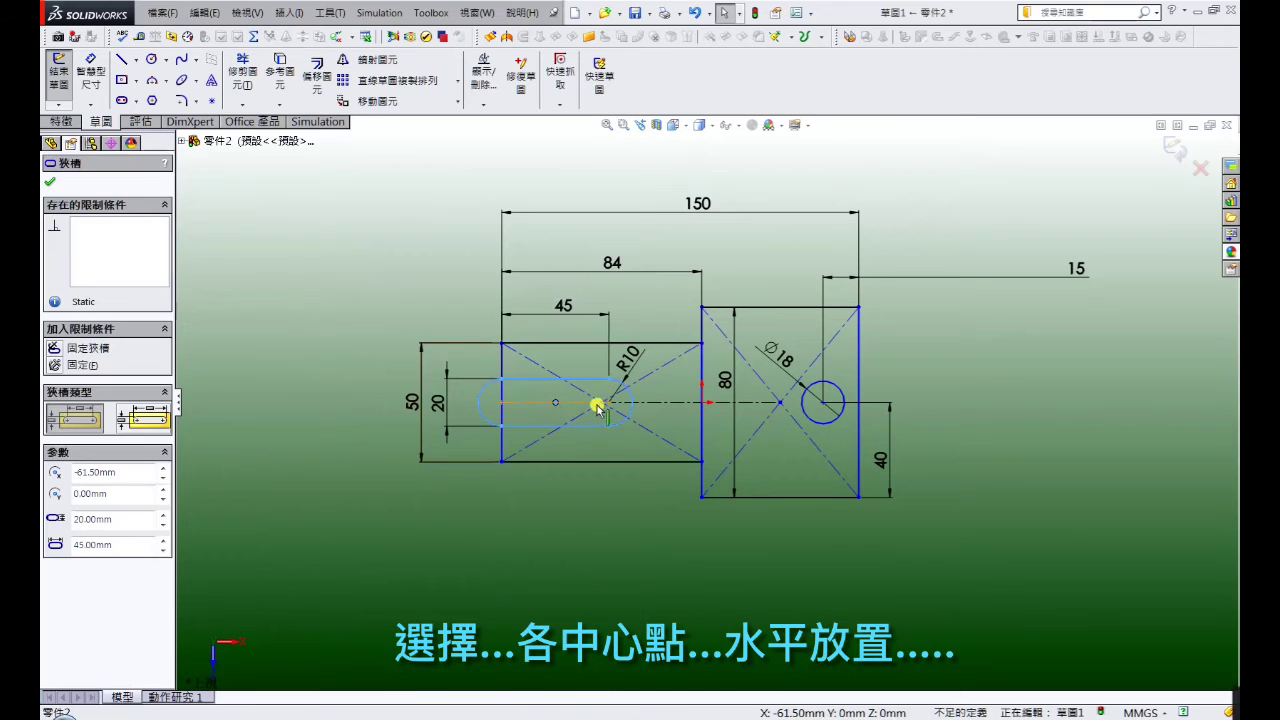
{"action": "left_click", "coordinate": [600, 403]}
{"action": "left_click", "coordinate": [708, 403], "text": "ctrl"}
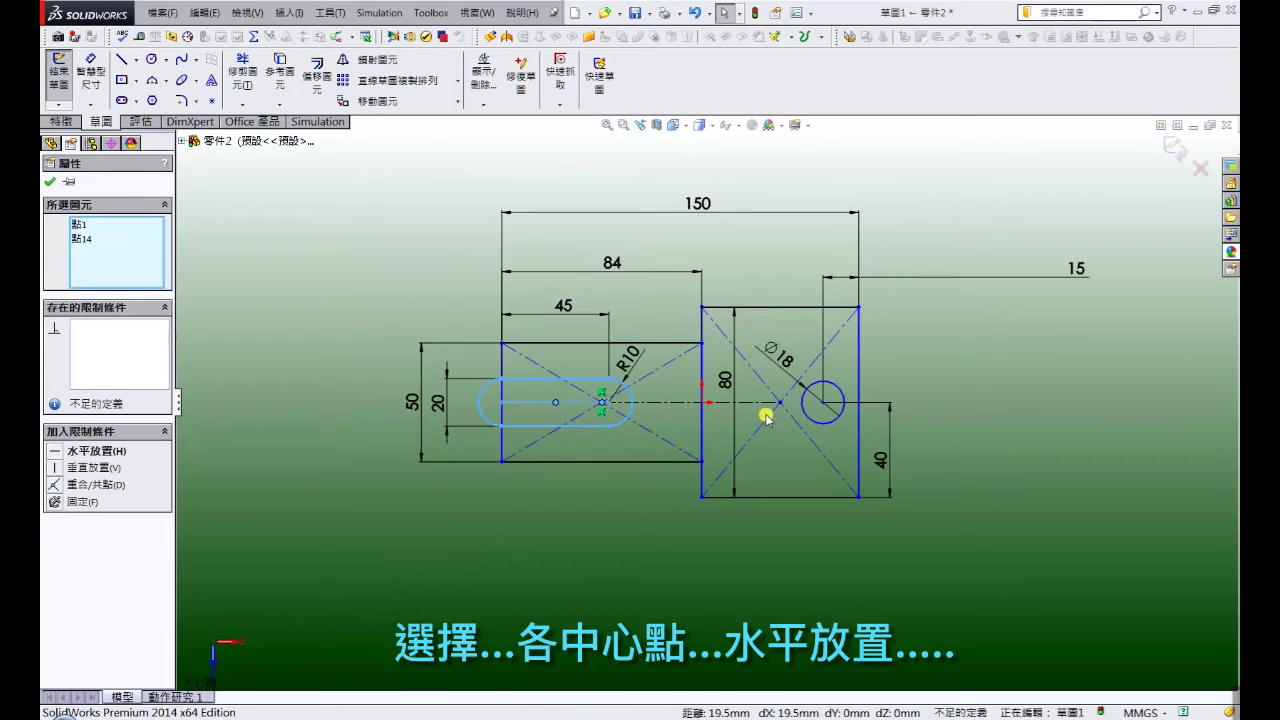
{"action": "left_click", "coordinate": [786, 404], "text": "ctrl"}
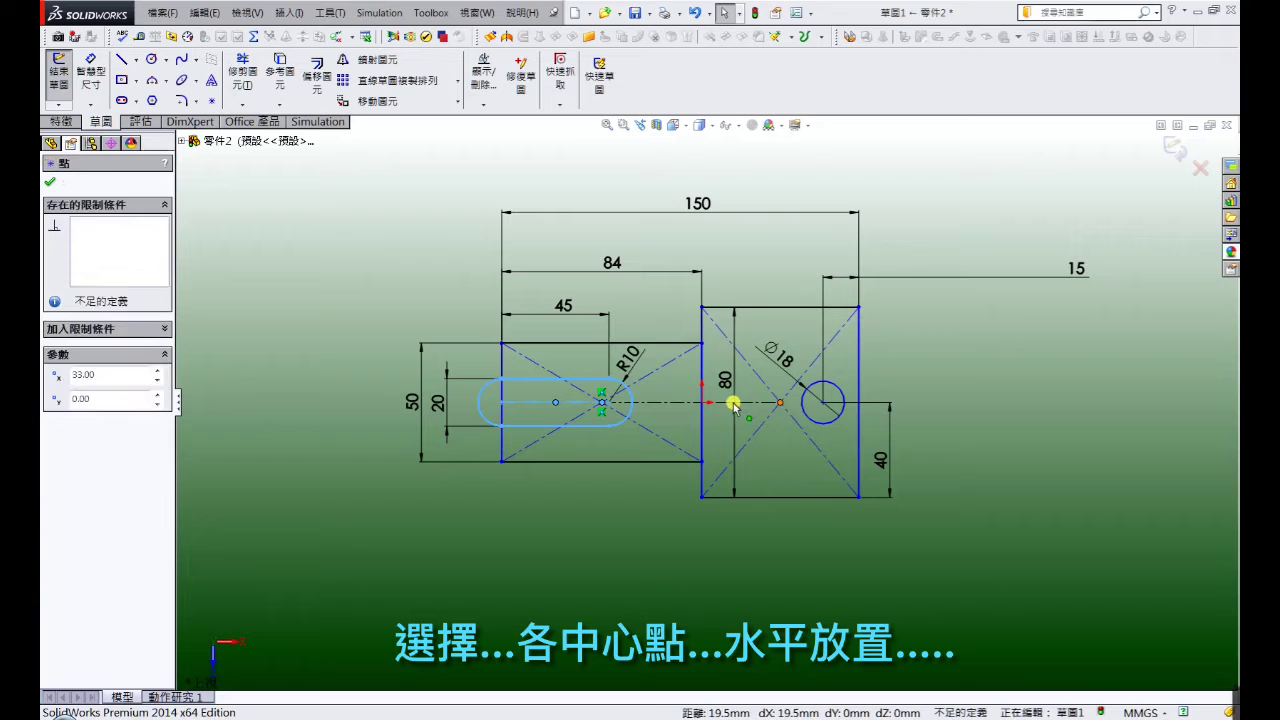
{"action": "left_click", "coordinate": [489, 403], "text": "ctrl"}
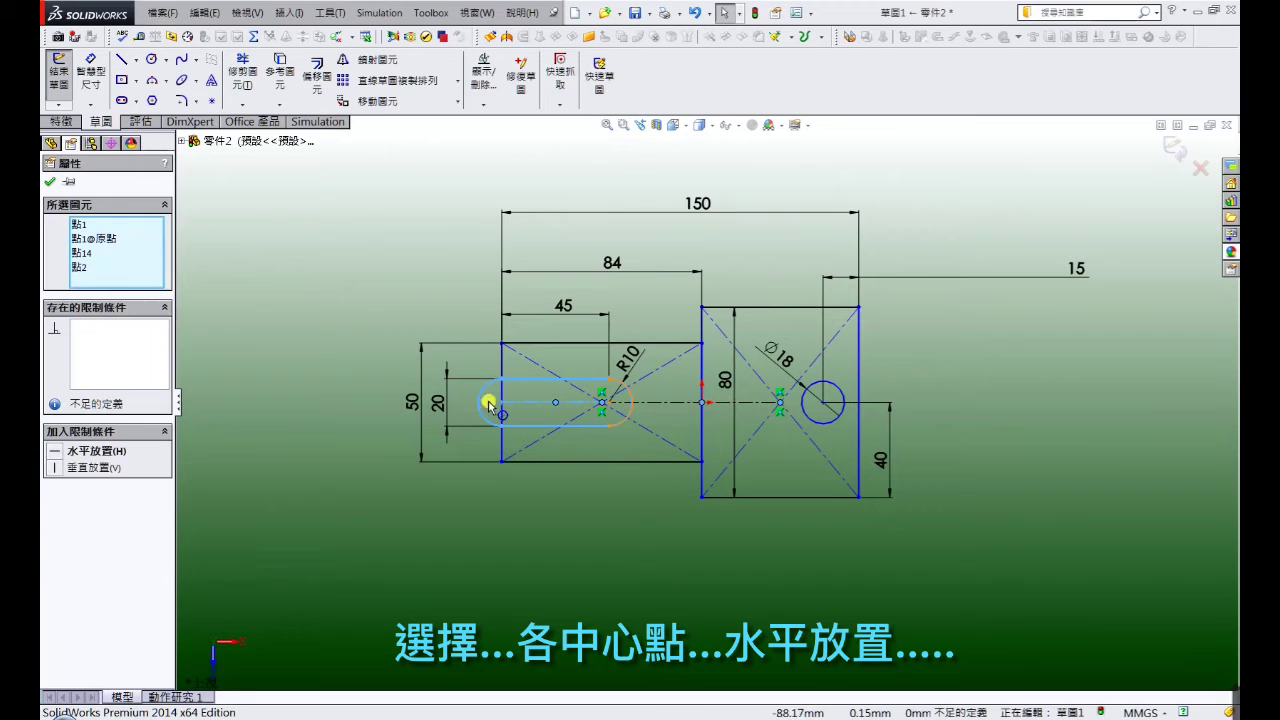
{"action": "left_click", "coordinate": [58, 455]}
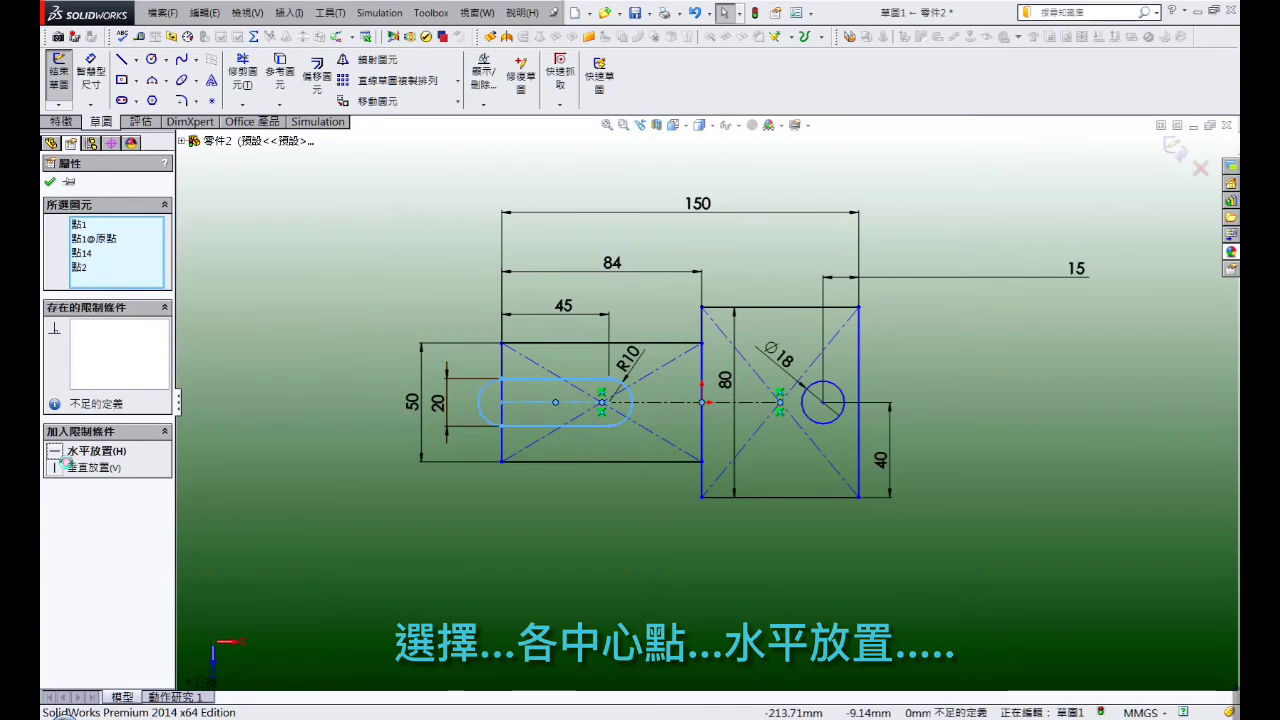
{"action": "left_click", "coordinate": [283, 330]}
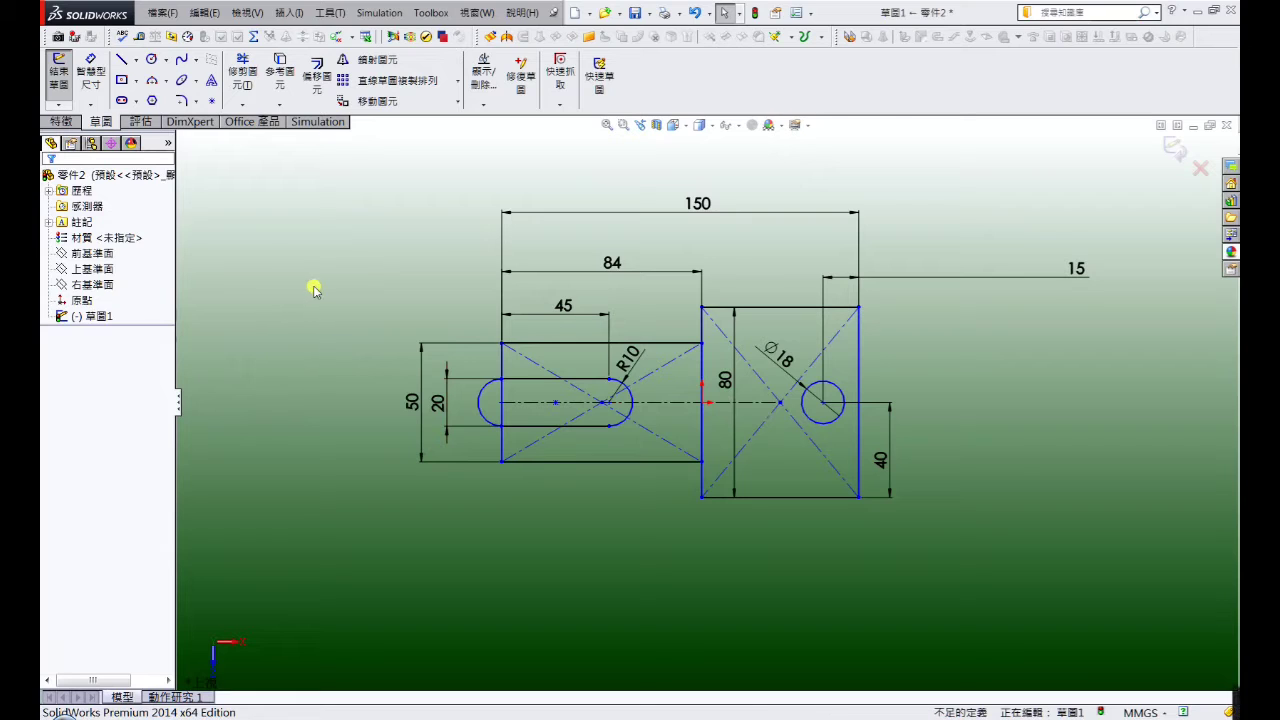
{"action": "left_click", "coordinate": [61, 121]}
Step: Extrude the slotted left region and the right block as a Blind boss 82 mm deep
{"action": "left_click", "coordinate": [62, 78]}
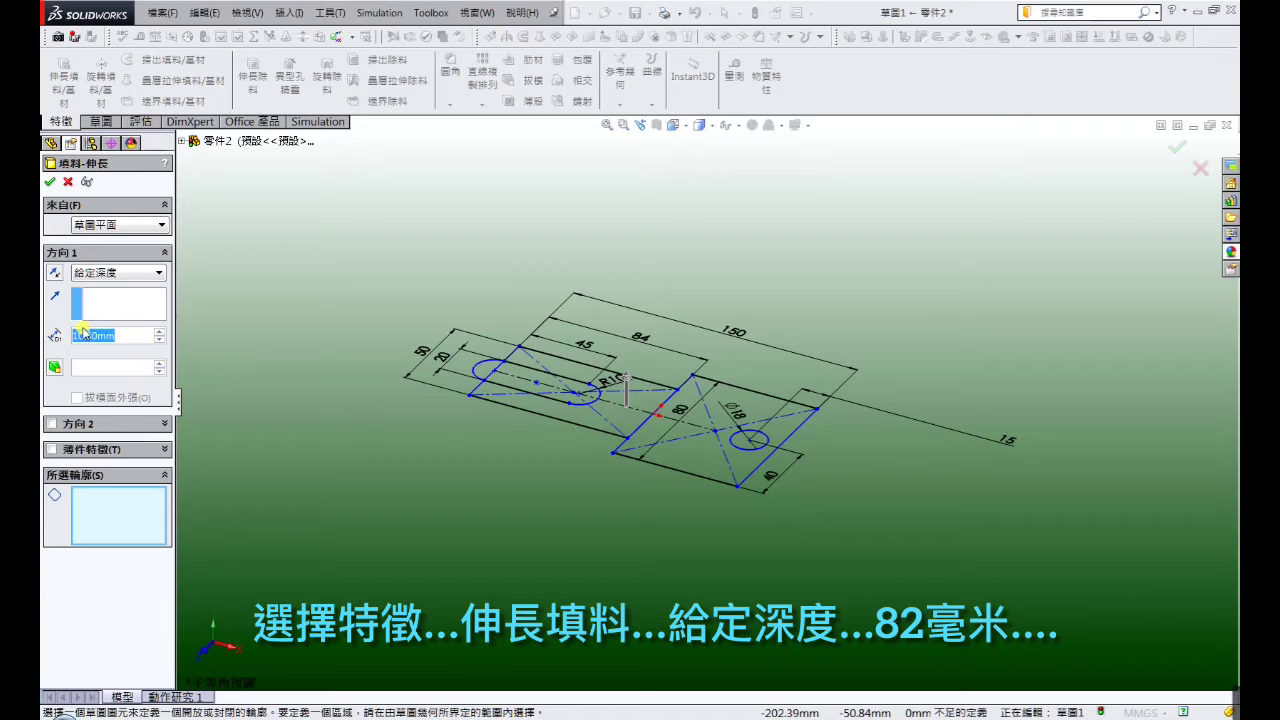
{"action": "type", "text": "82"}
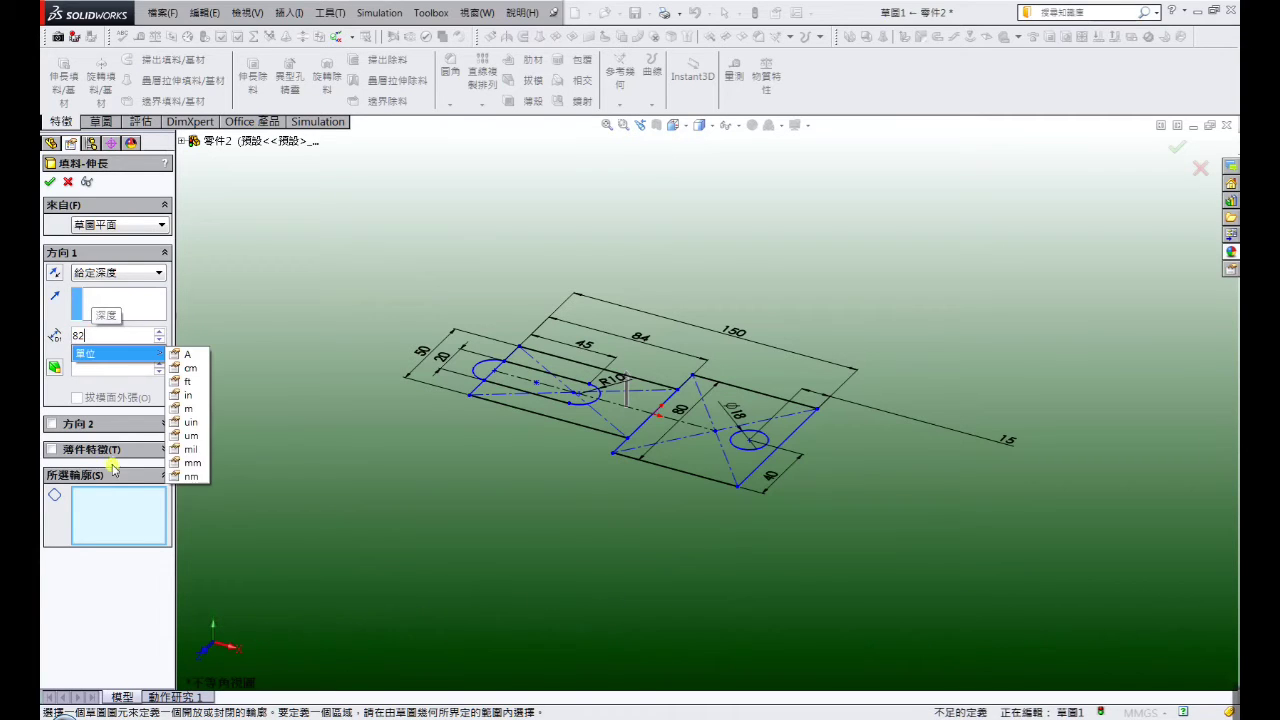
{"action": "key", "text": "Return"}
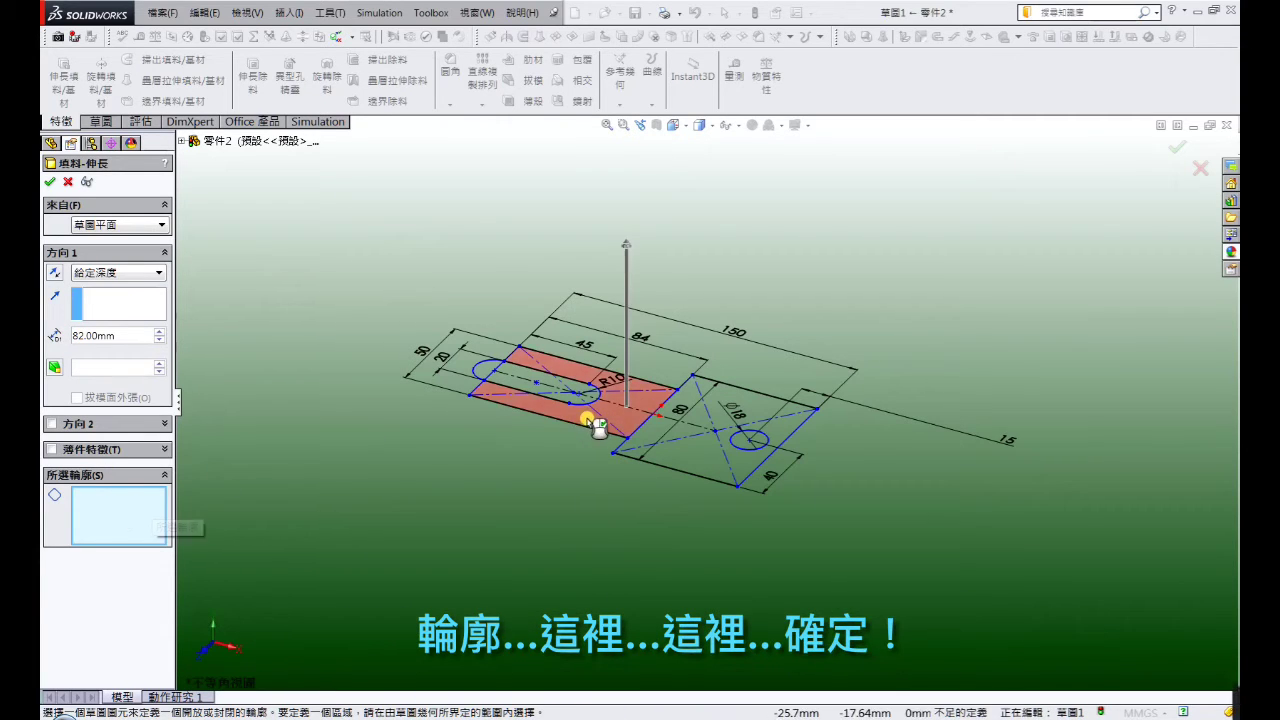
{"action": "left_click", "coordinate": [597, 420]}
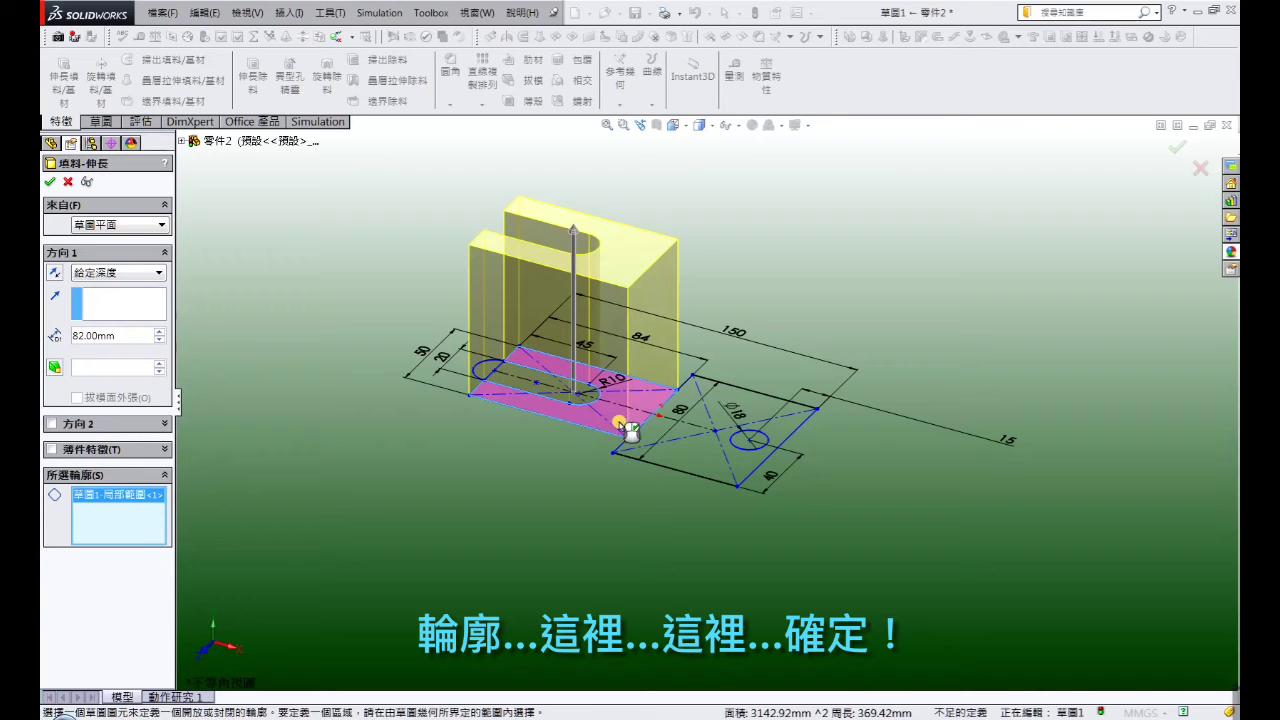
{"action": "left_click", "coordinate": [674, 449]}
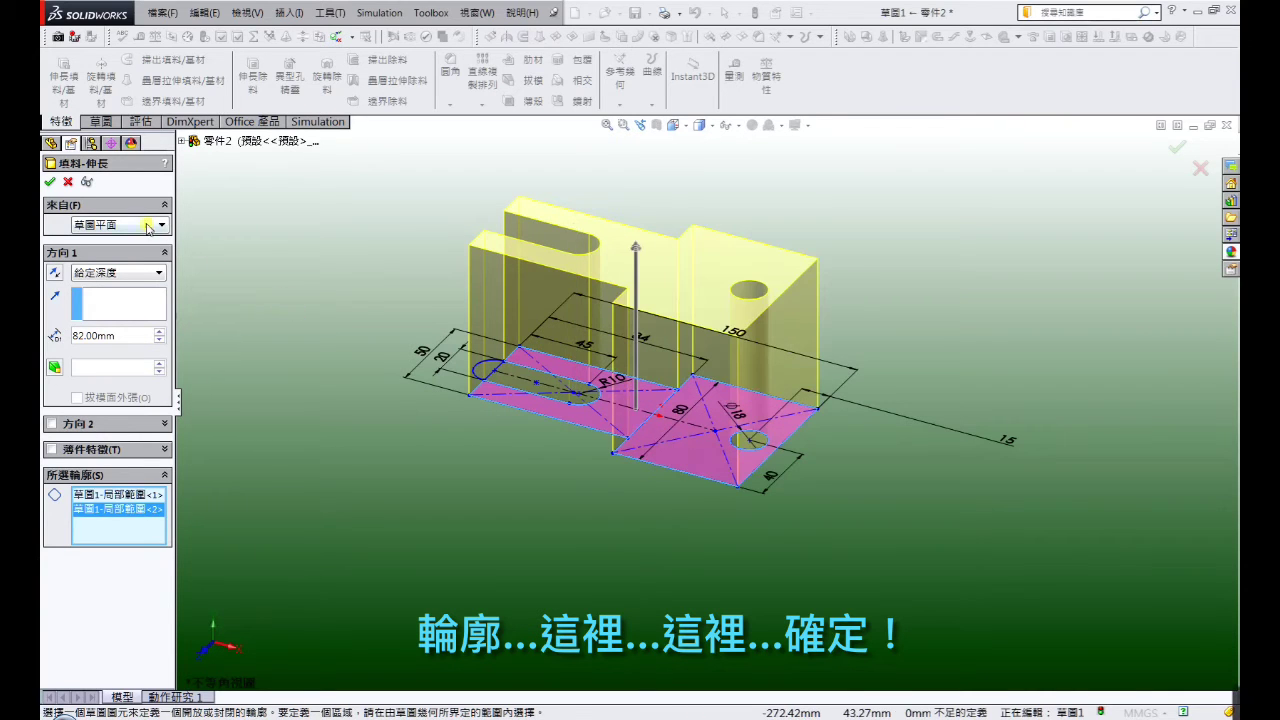
{"action": "left_click", "coordinate": [50, 184]}
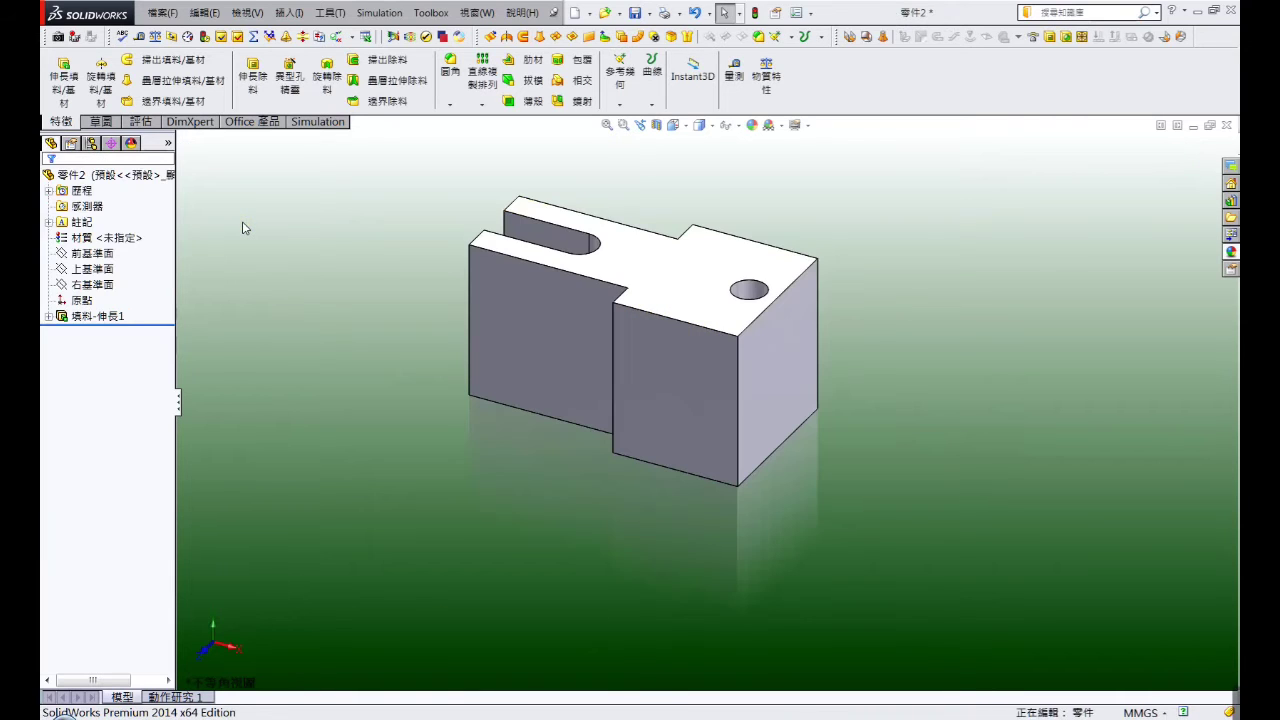
Step: Start a new sketch on the Front Plane and view it face-on
{"action": "left_click", "coordinate": [95, 253]}
{"action": "left_click", "coordinate": [111, 232]}
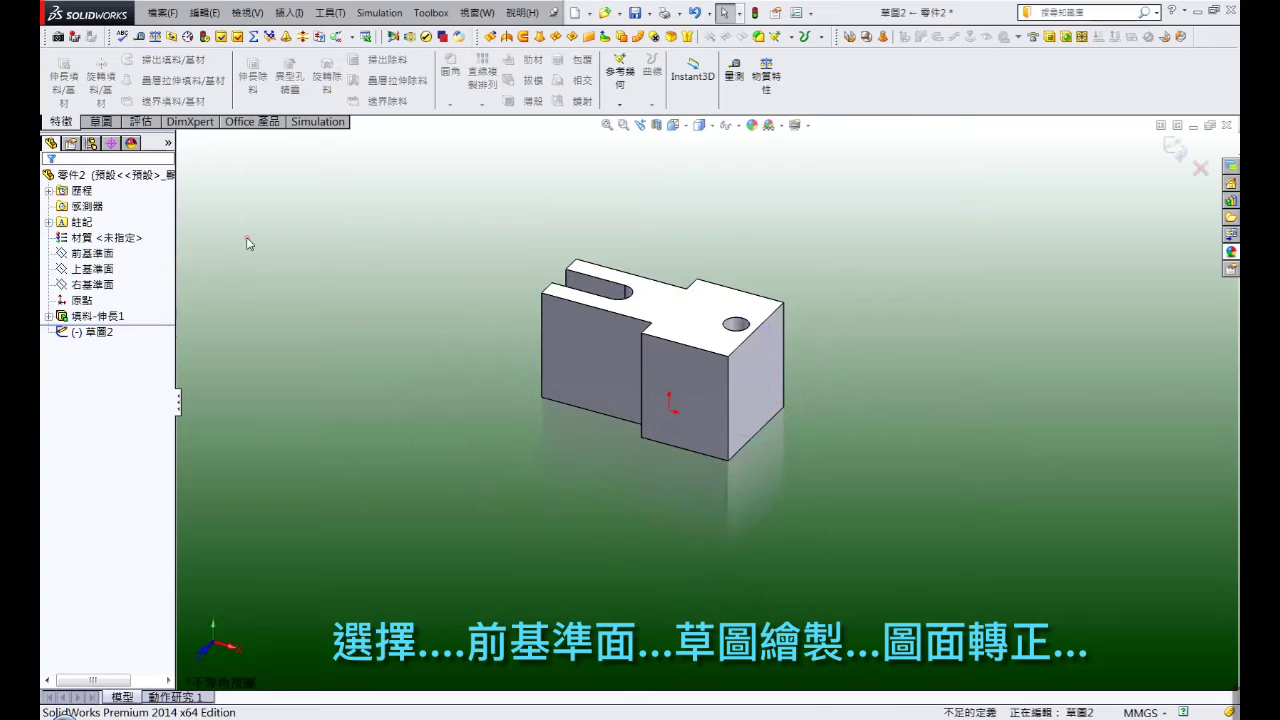
{"action": "left_click", "coordinate": [685, 123]}
{"action": "left_click", "coordinate": [748, 200]}
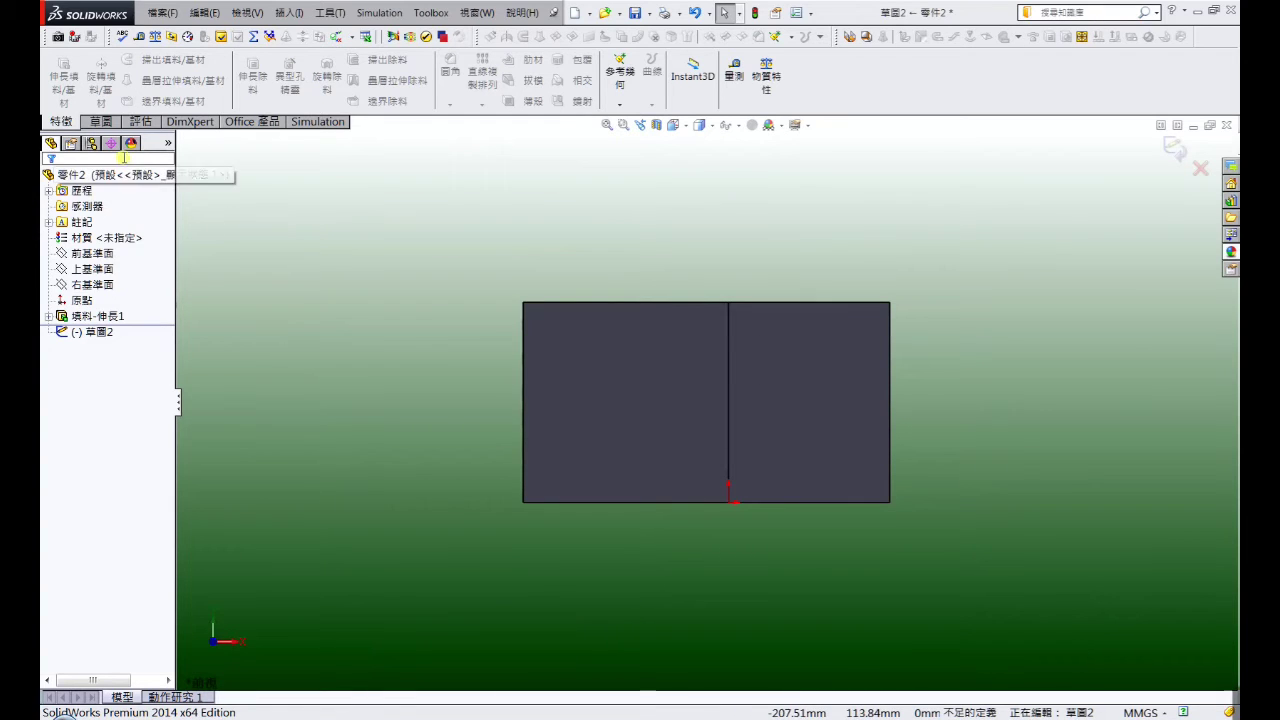
Step: Sketch the step outline: left edge, top line, slanted chamfer line and horizontal line back left
{"action": "left_click", "coordinate": [100, 121]}
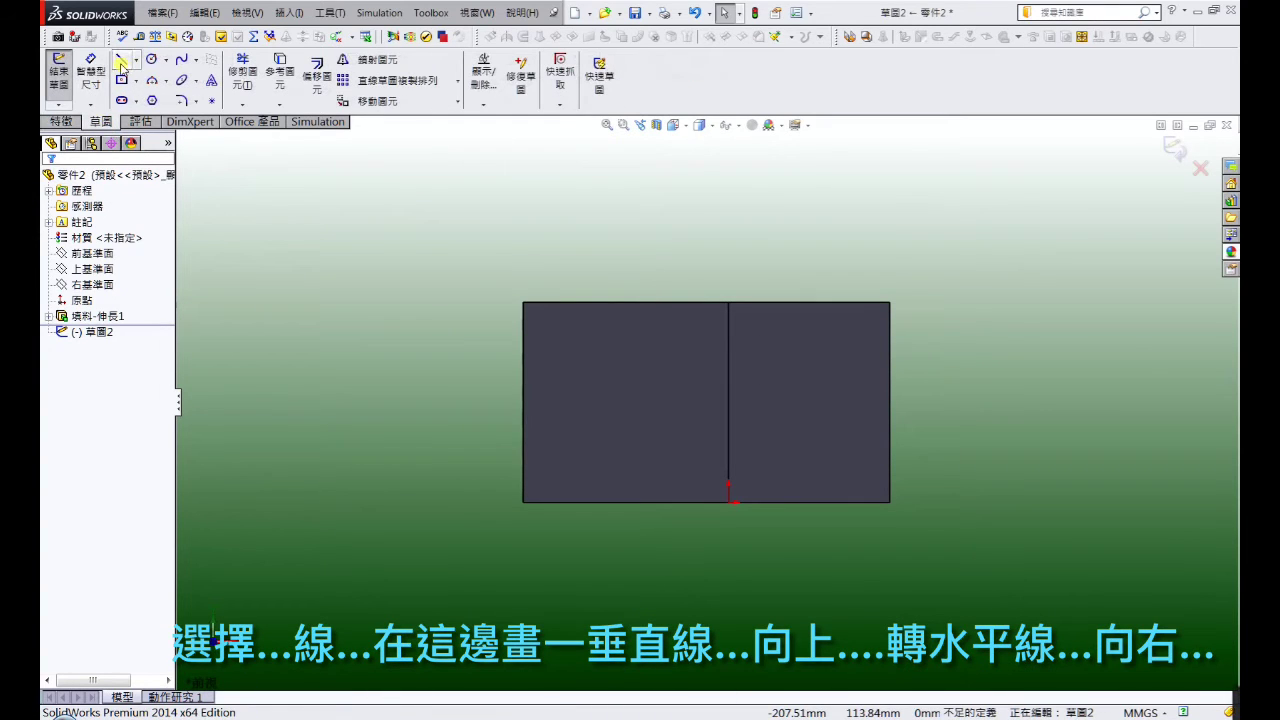
{"action": "left_click", "coordinate": [121, 62]}
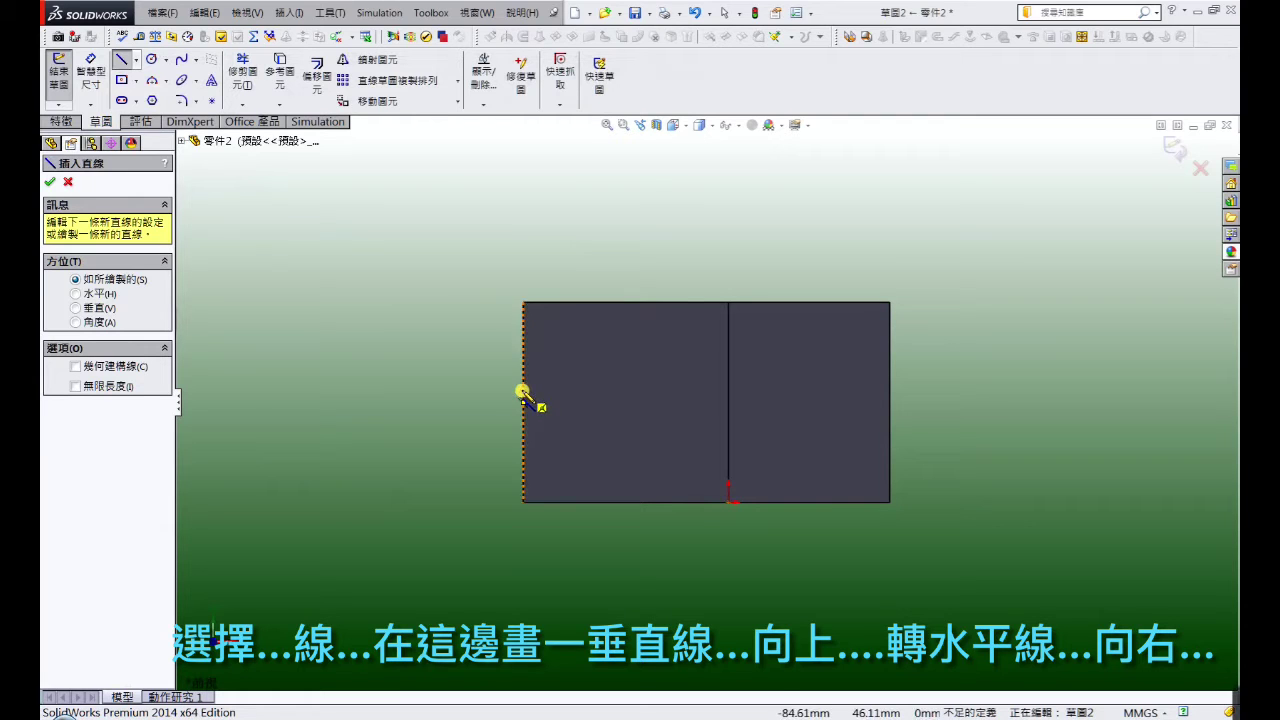
{"action": "left_click", "coordinate": [523, 401]}
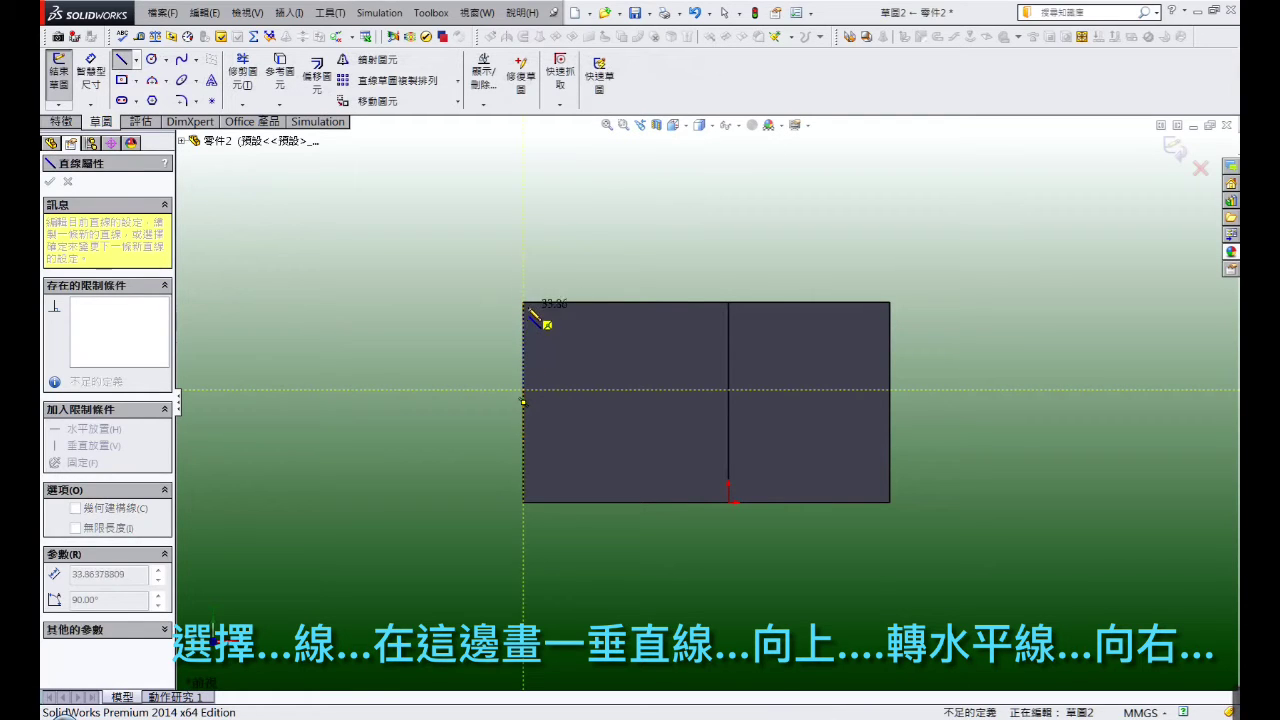
{"action": "left_click", "coordinate": [523, 302]}
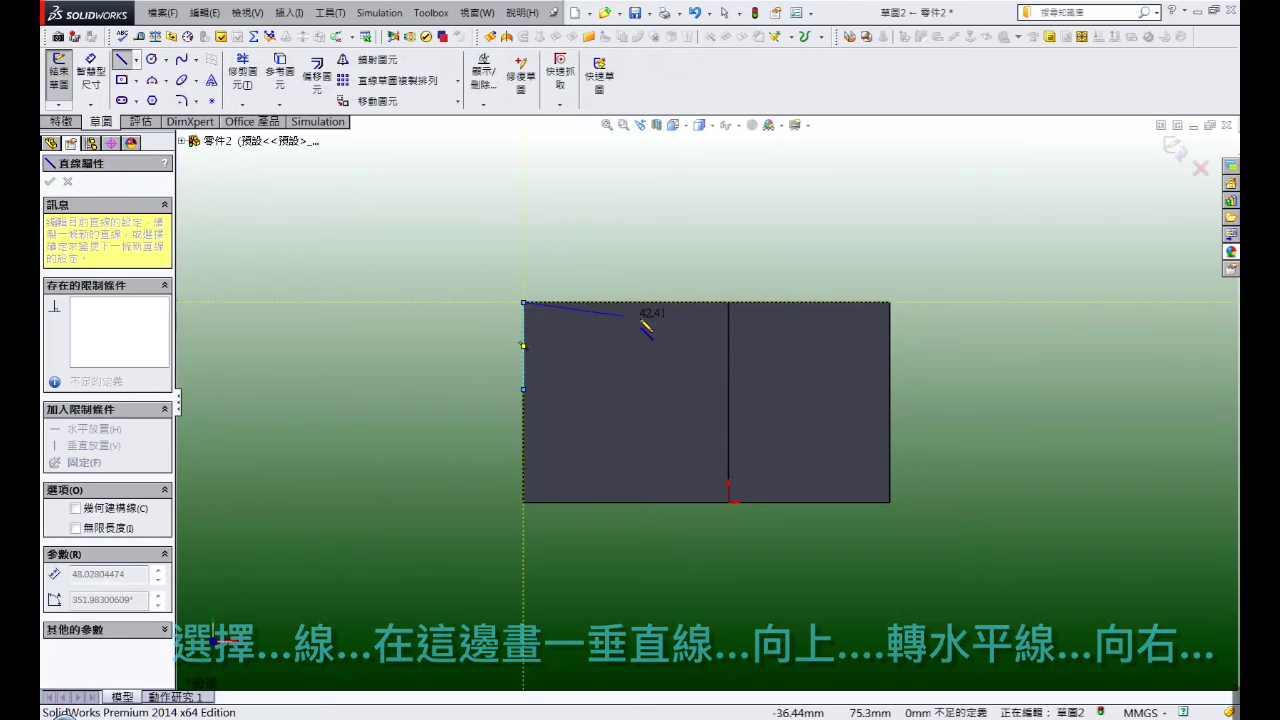
{"action": "left_click", "coordinate": [796, 303]}
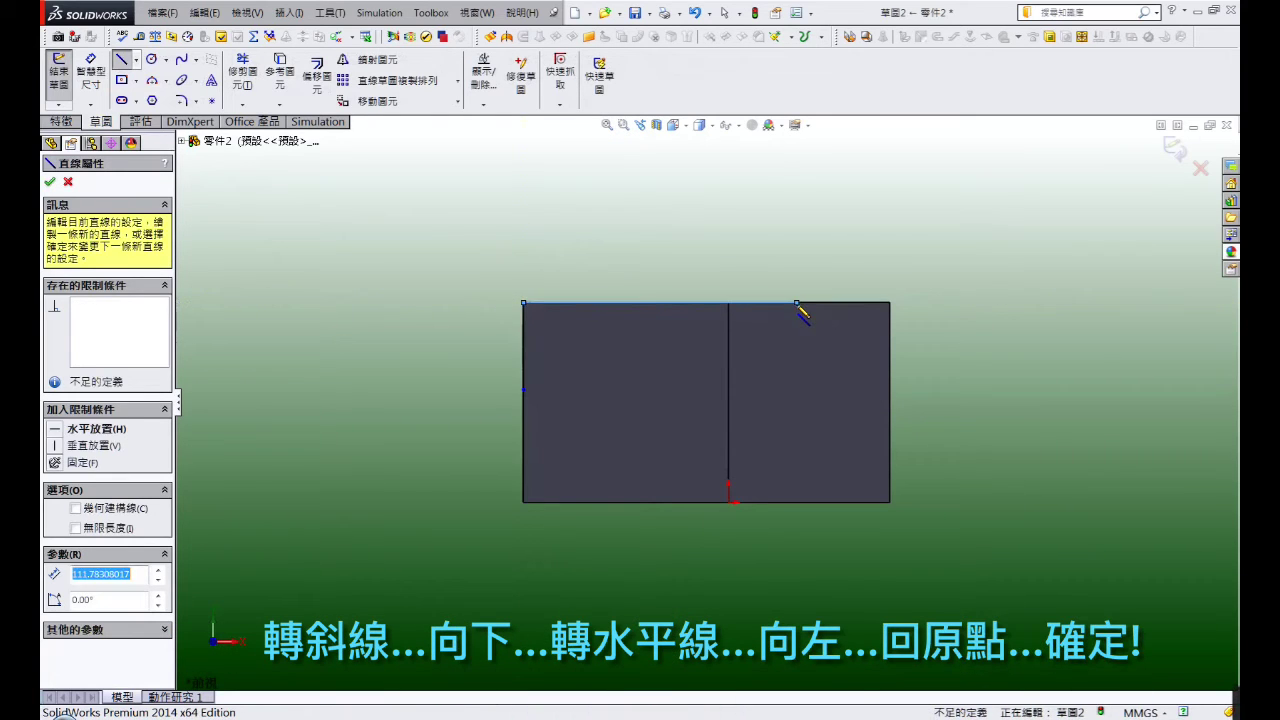
{"action": "left_click", "coordinate": [728, 390]}
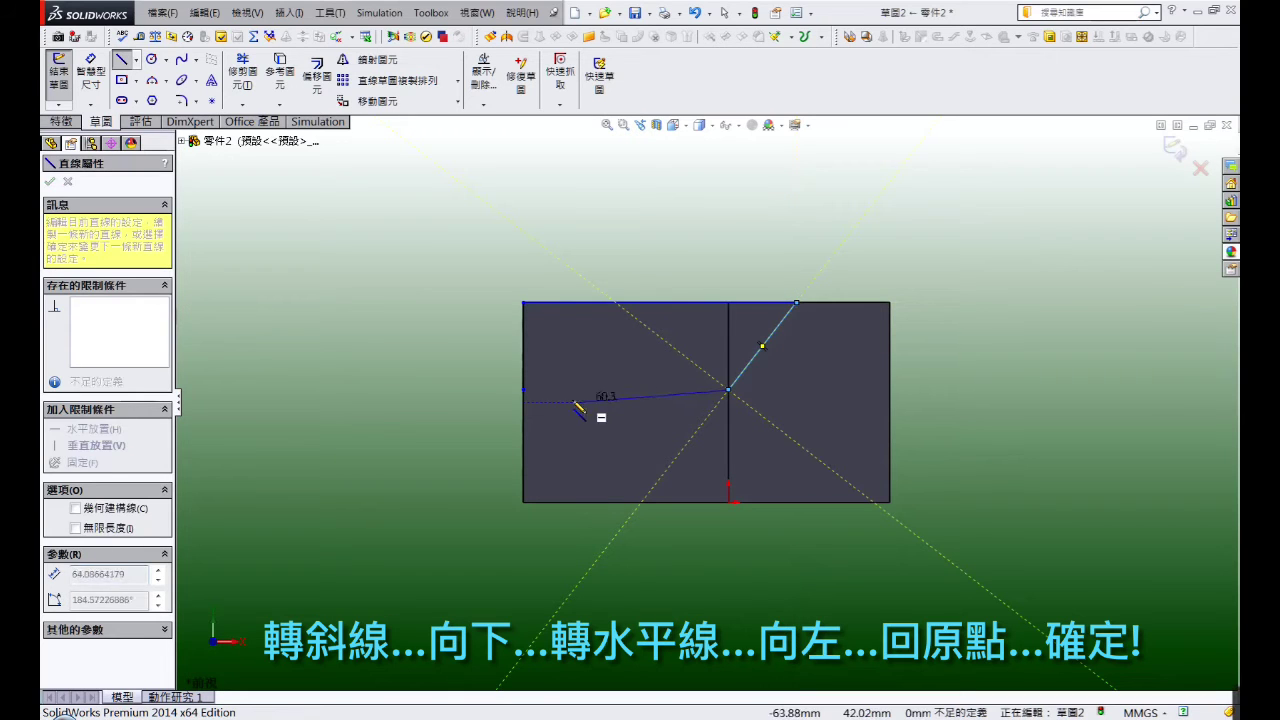
{"action": "left_click", "coordinate": [523, 390]}
{"action": "right_click", "coordinate": [524, 392]}
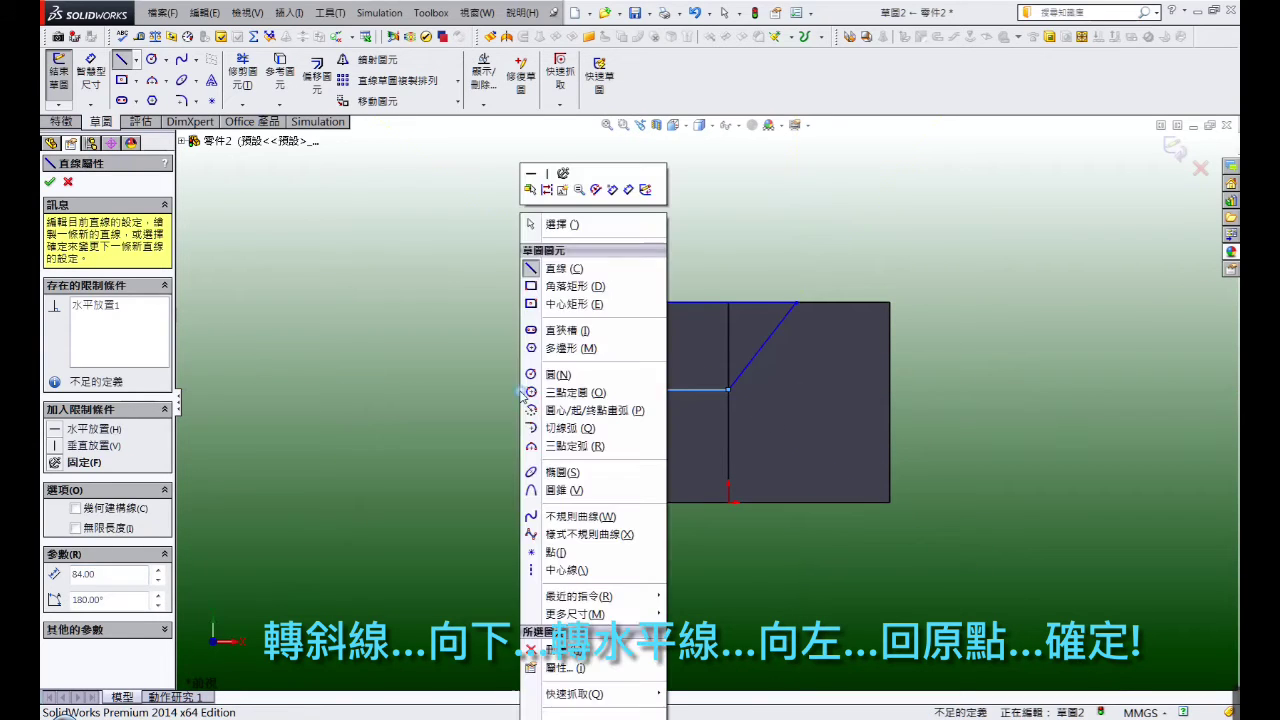
{"action": "left_click", "coordinate": [545, 225]}
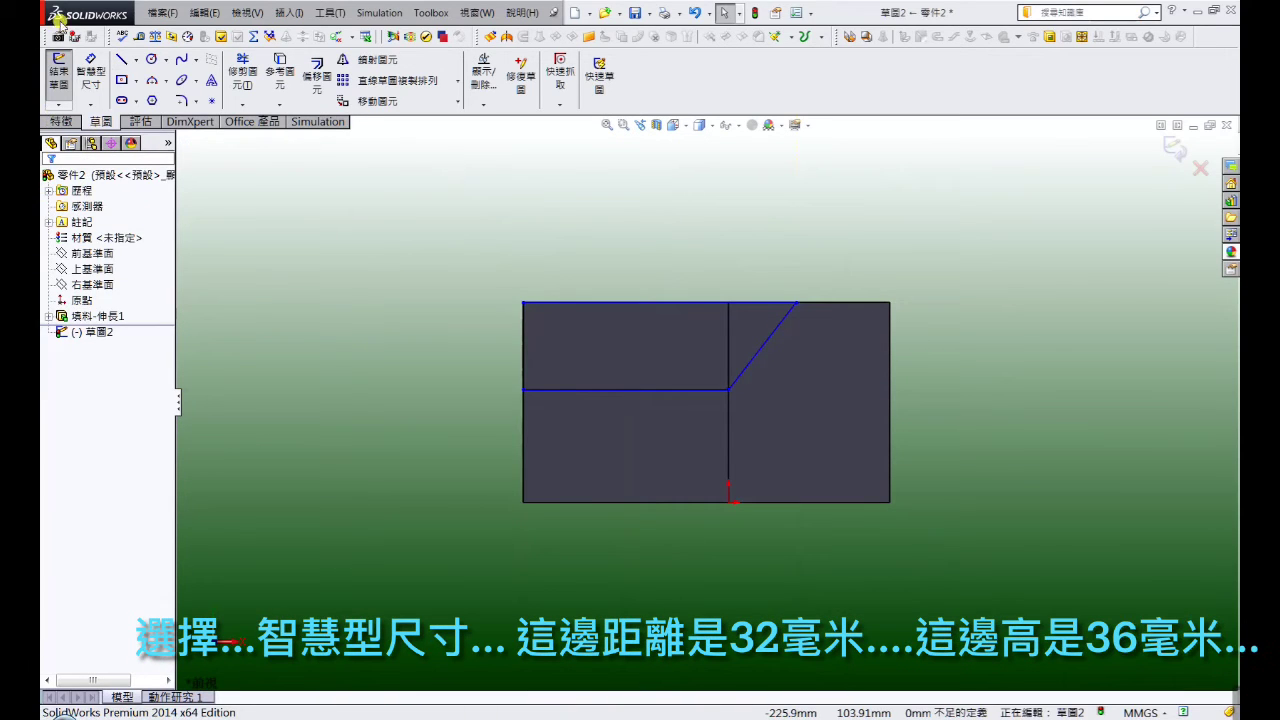
Step: Dimension Sketch2: slanted line's top end 32 mm from the right edge, step height 36 mm
{"action": "left_click", "coordinate": [90, 76]}
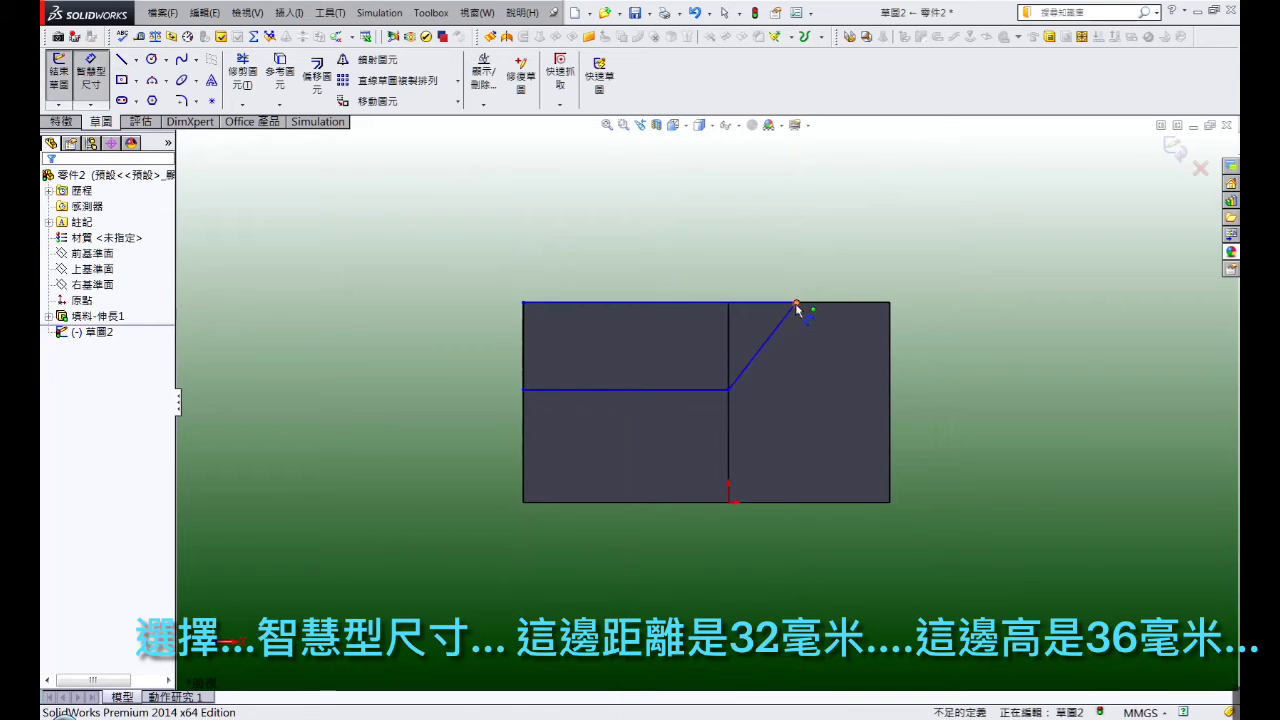
{"action": "left_click", "coordinate": [797, 303]}
{"action": "left_click", "coordinate": [889, 319]}
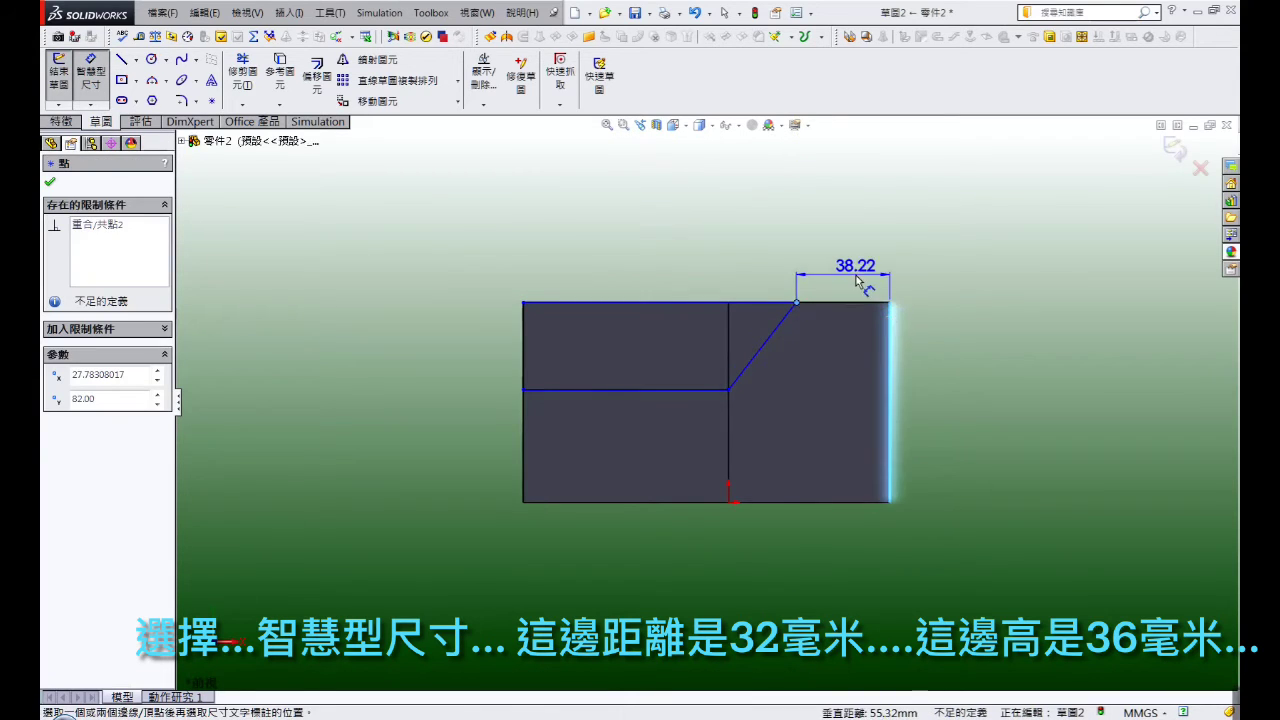
{"action": "left_click", "coordinate": [856, 282]}
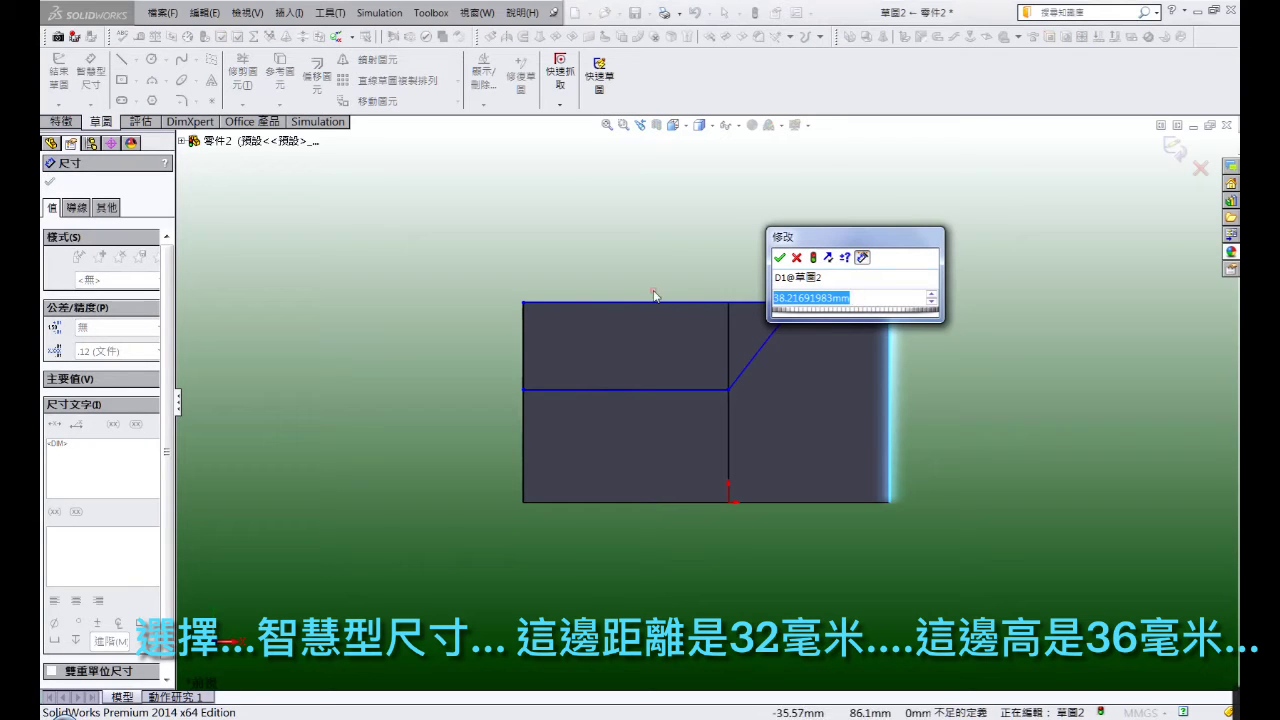
{"action": "type", "text": "32"}
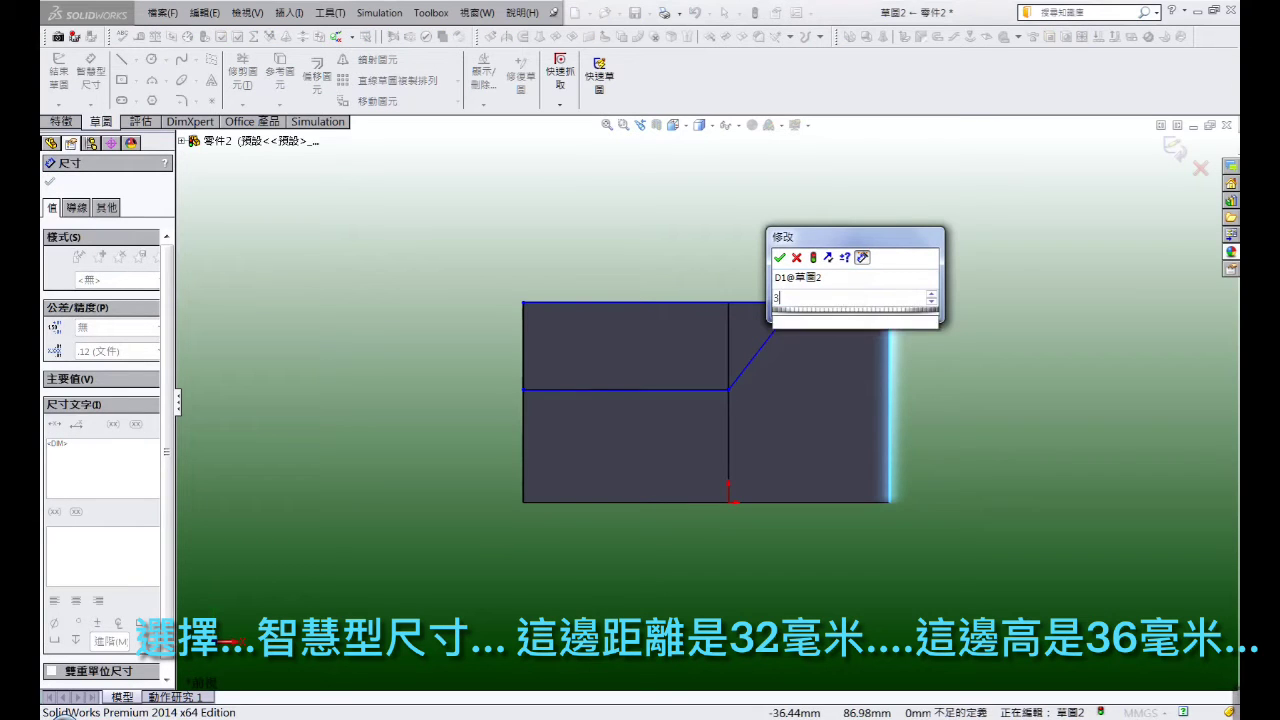
{"action": "key", "text": "Return"}
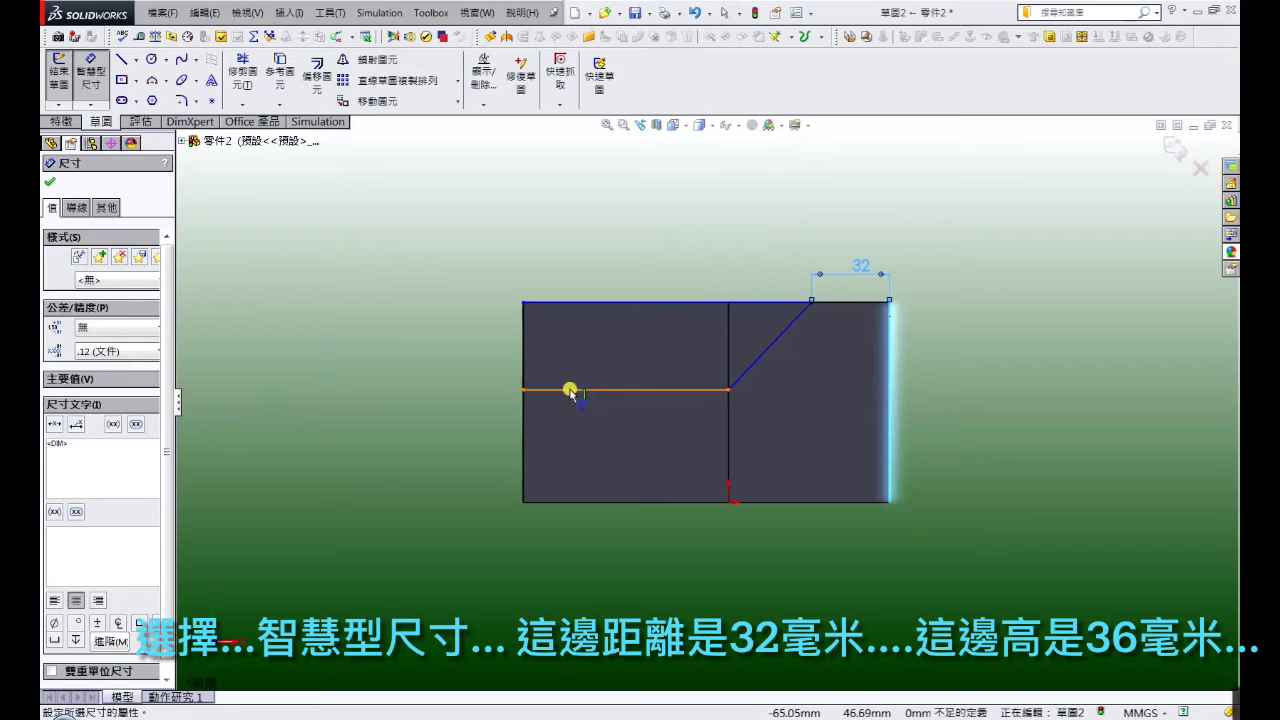
{"action": "left_click", "coordinate": [531, 395]}
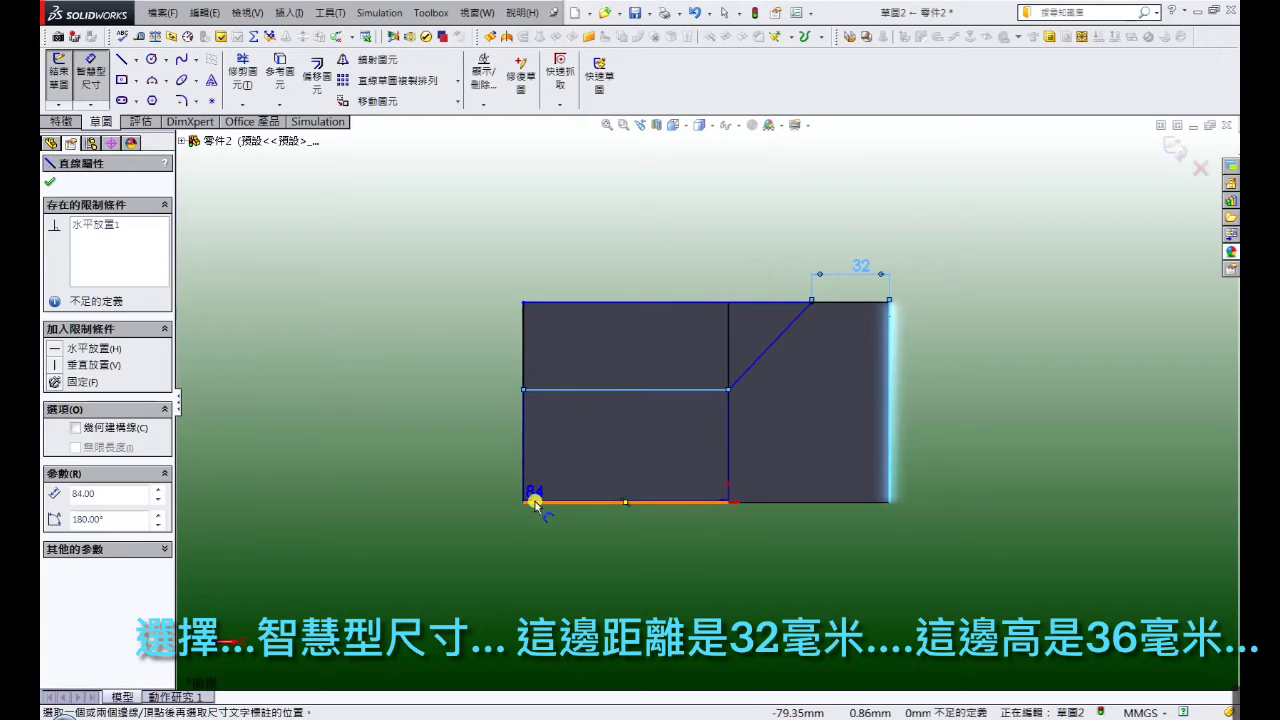
{"action": "left_click", "coordinate": [535, 502]}
{"action": "left_click", "coordinate": [487, 467]}
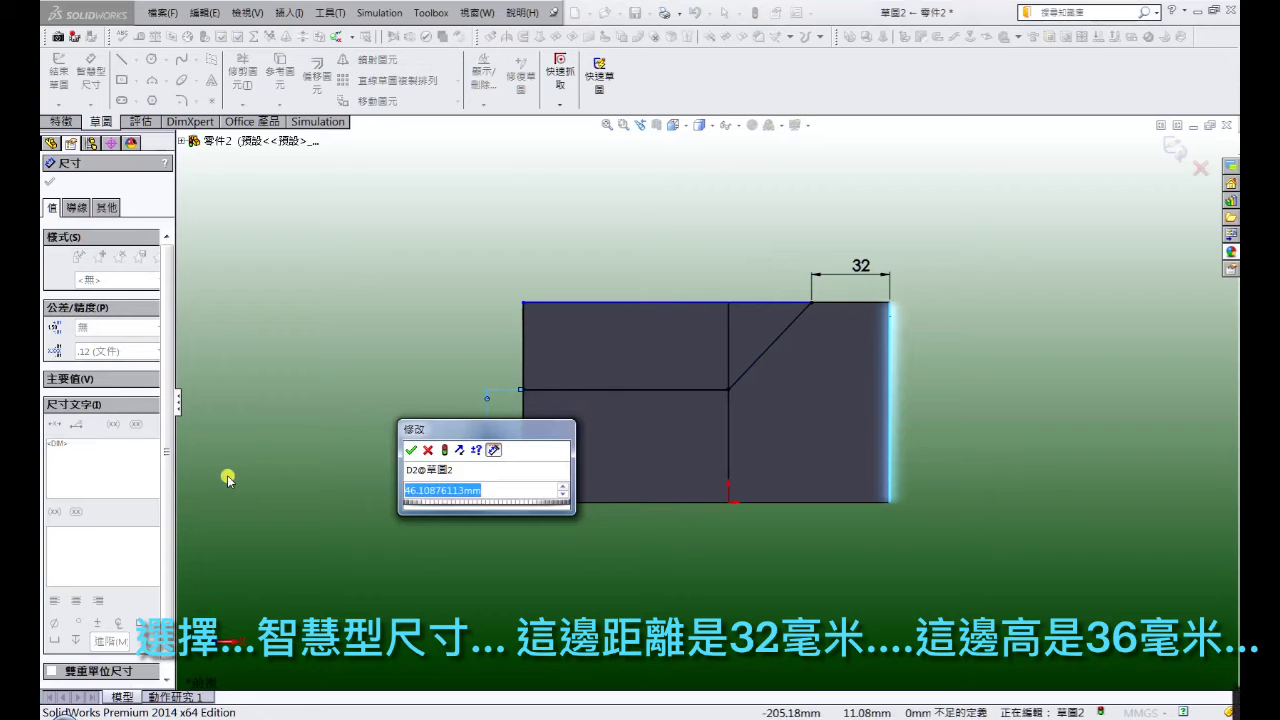
{"action": "type", "text": "36"}
{"action": "key", "text": "Return"}
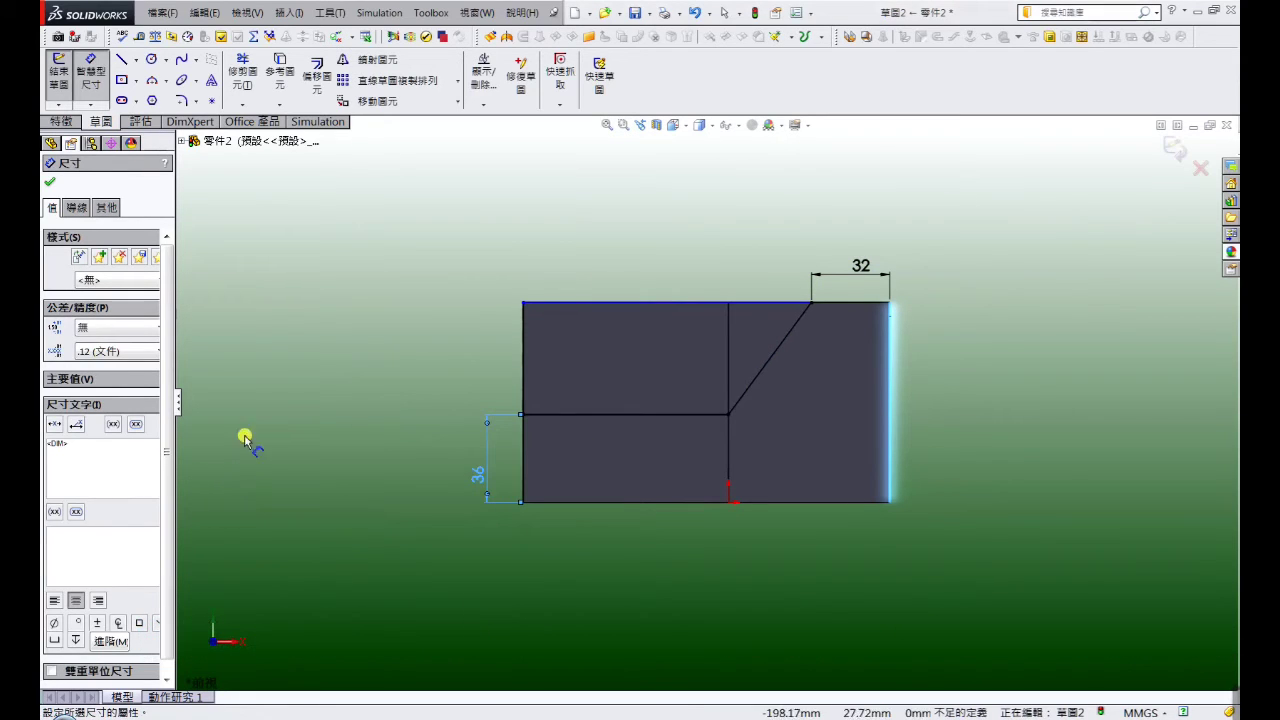
{"action": "left_click", "coordinate": [377, 311]}
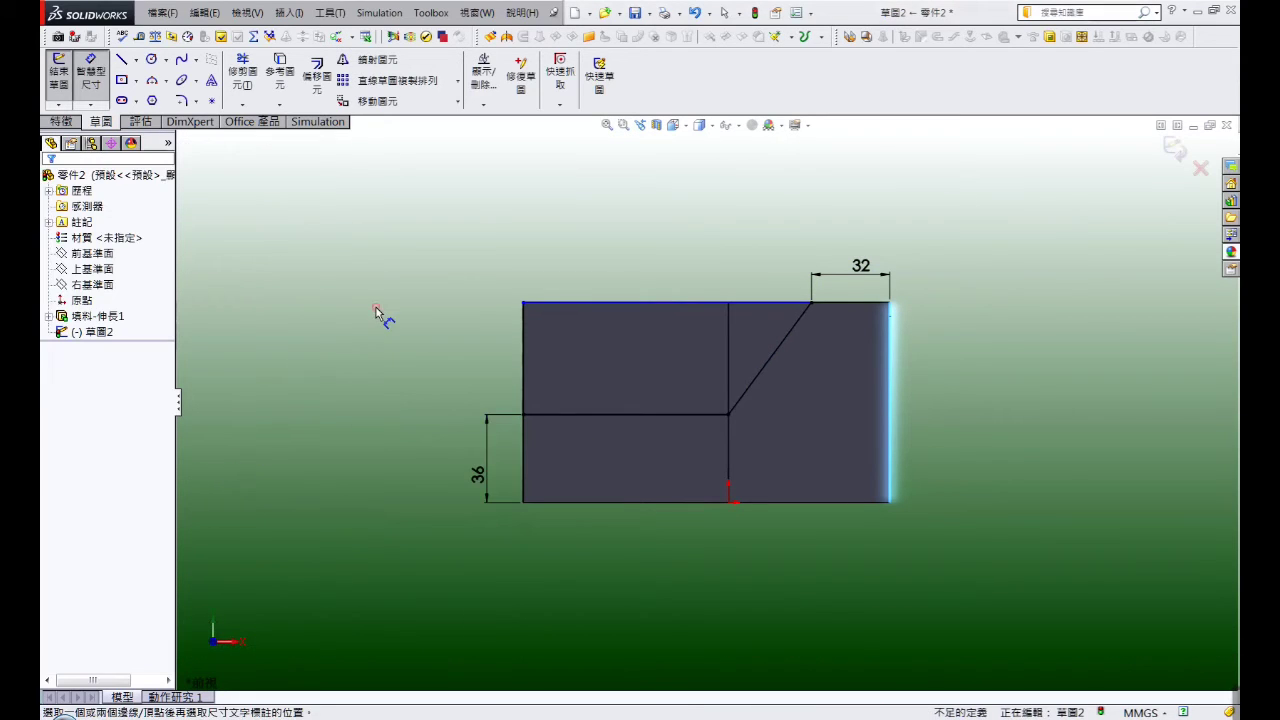
{"action": "left_click", "coordinate": [62, 122]}
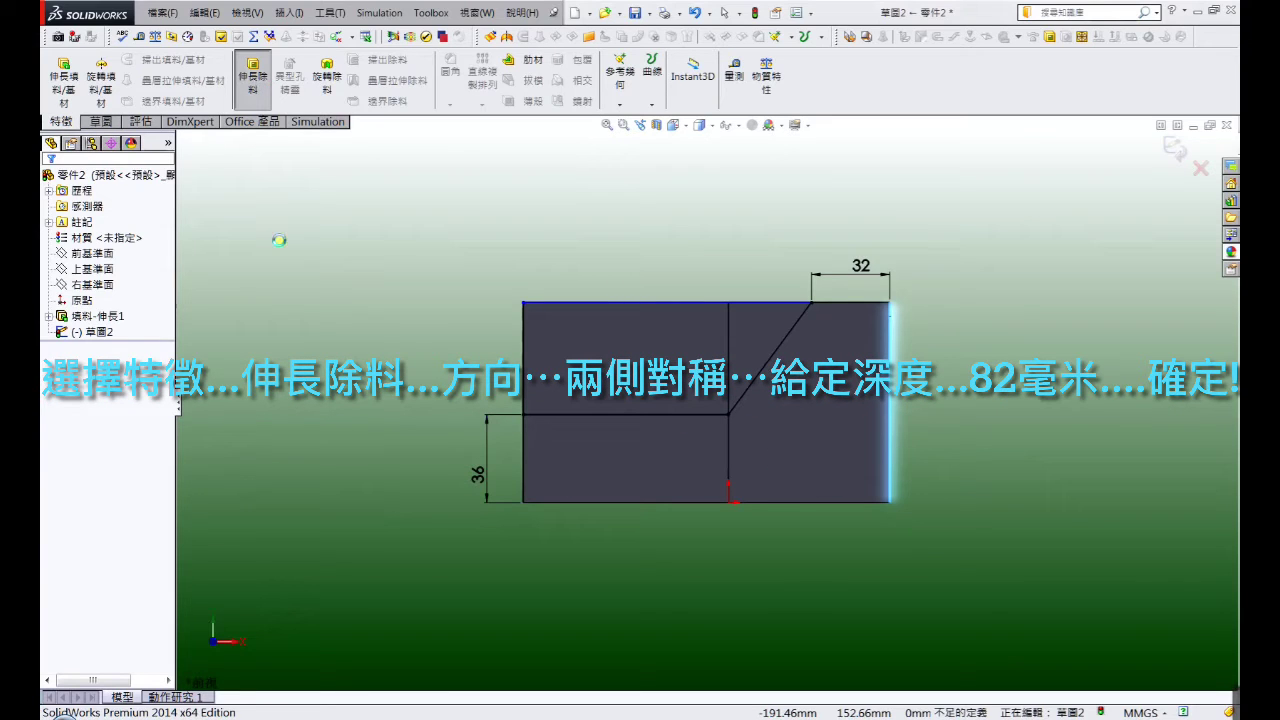
Step: Extrude-cut the sketched region Mid Plane, 82 mm deep, then orbit to face the part's end
{"action": "left_click", "coordinate": [161, 273]}
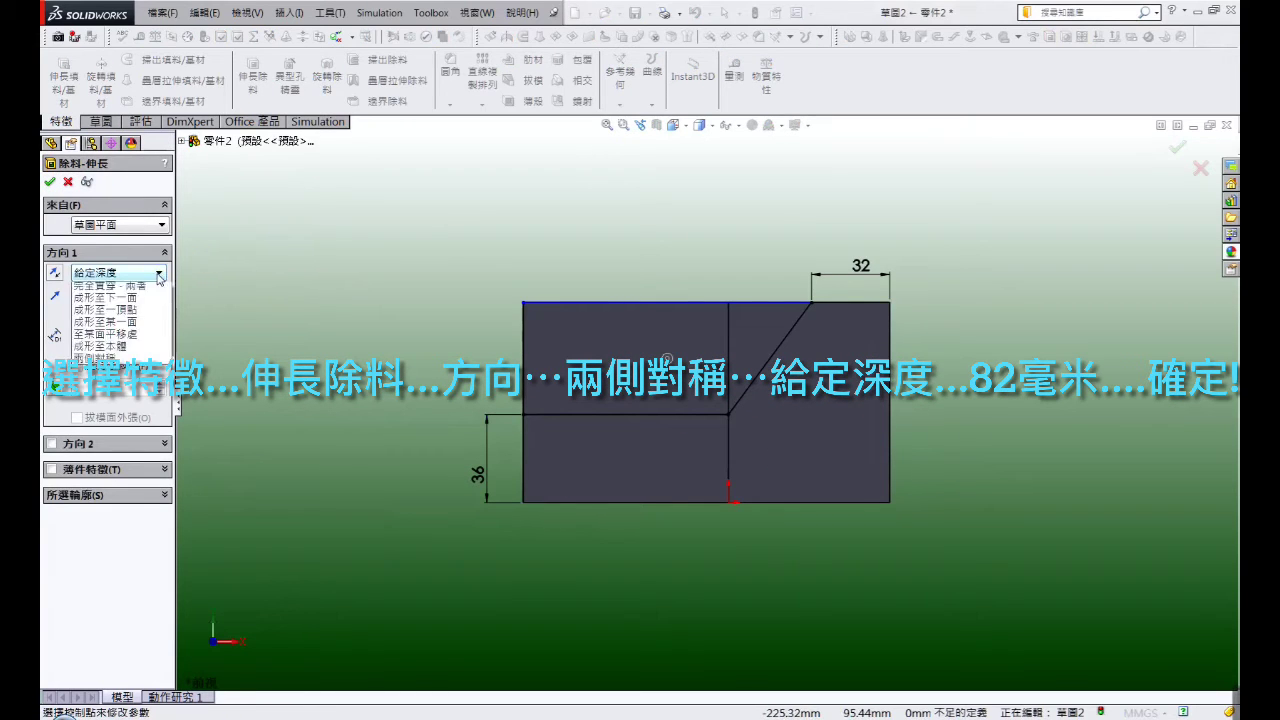
{"action": "left_click", "coordinate": [145, 386]}
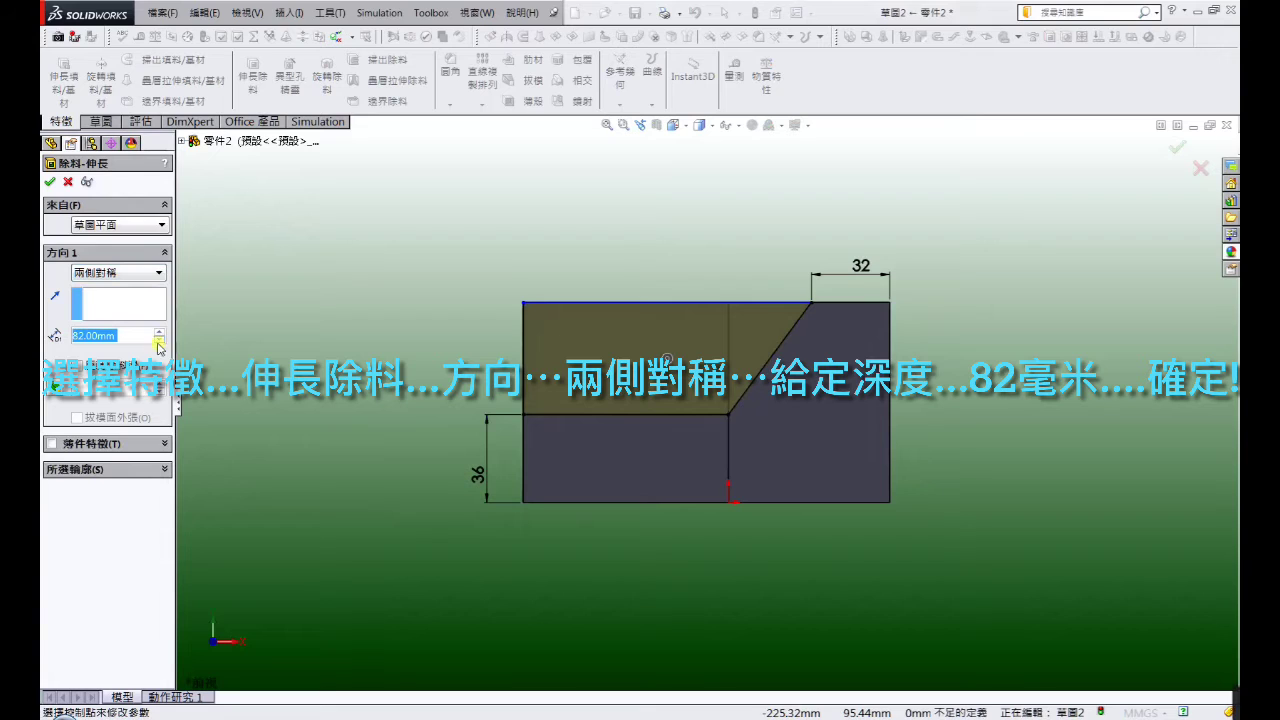
{"action": "left_click", "coordinate": [51, 183]}
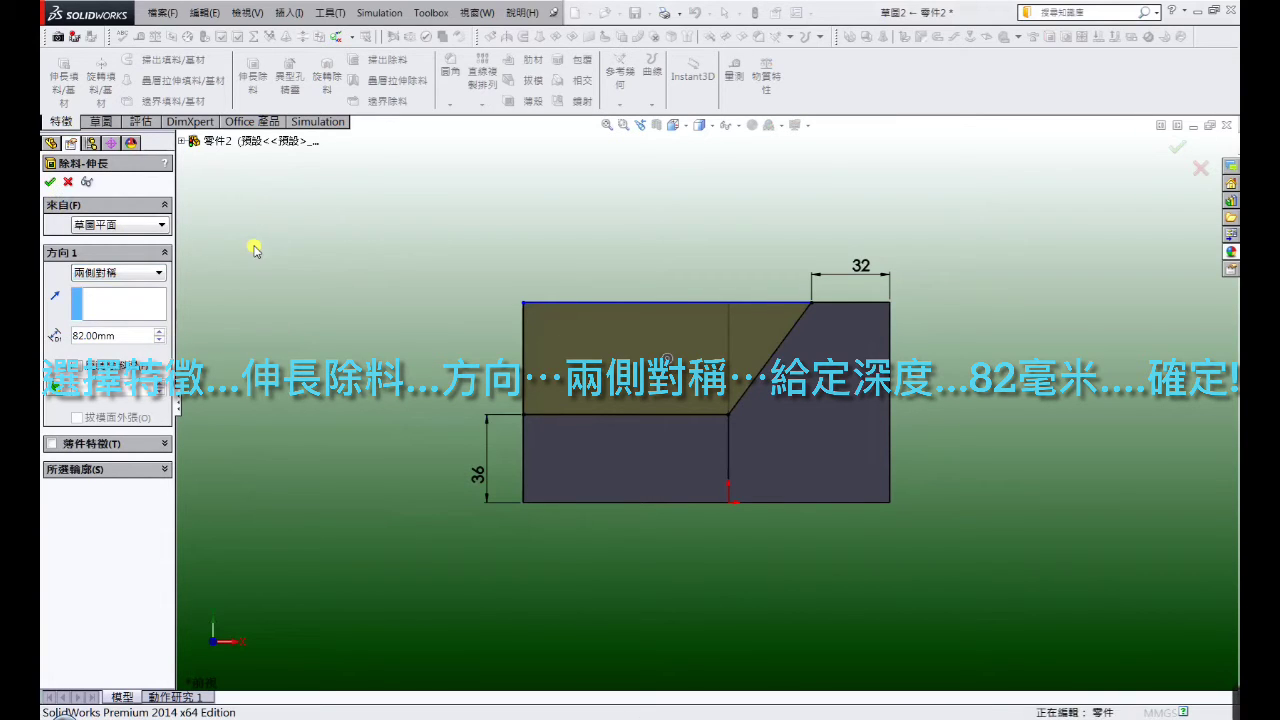
{"action": "middle_click_drag", "start_coordinate": [253, 244], "coordinate": [407, 360]}
{"action": "mouse_move", "coordinate": [942, 330]}
{"action": "middle_mouse_down"}
{"action": "mouse_move", "coordinate": [814, 303]}
{"action": "mouse_move", "coordinate": [740, 323]}
{"action": "middle_mouse_up"}
Step: Start Sketch3 on the block's end face, view it Normal To, and convert the face's edges
{"action": "left_click", "coordinate": [727, 329]}
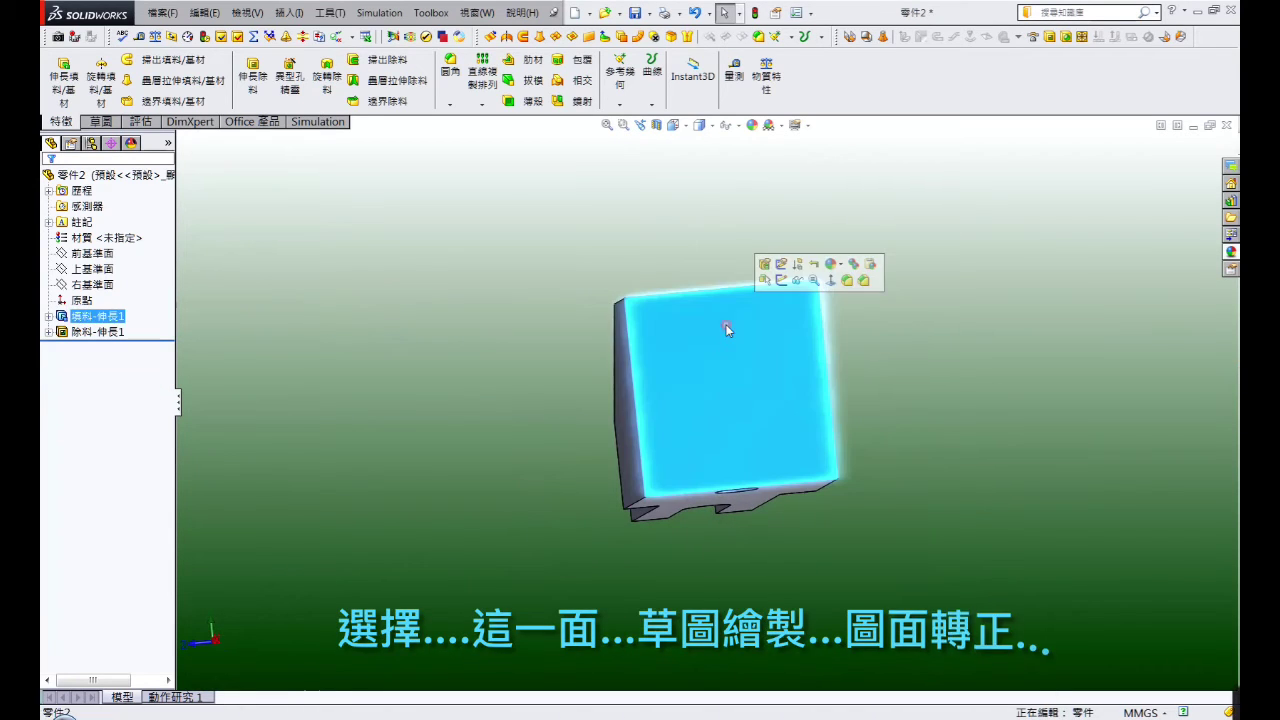
{"action": "left_click", "coordinate": [779, 283]}
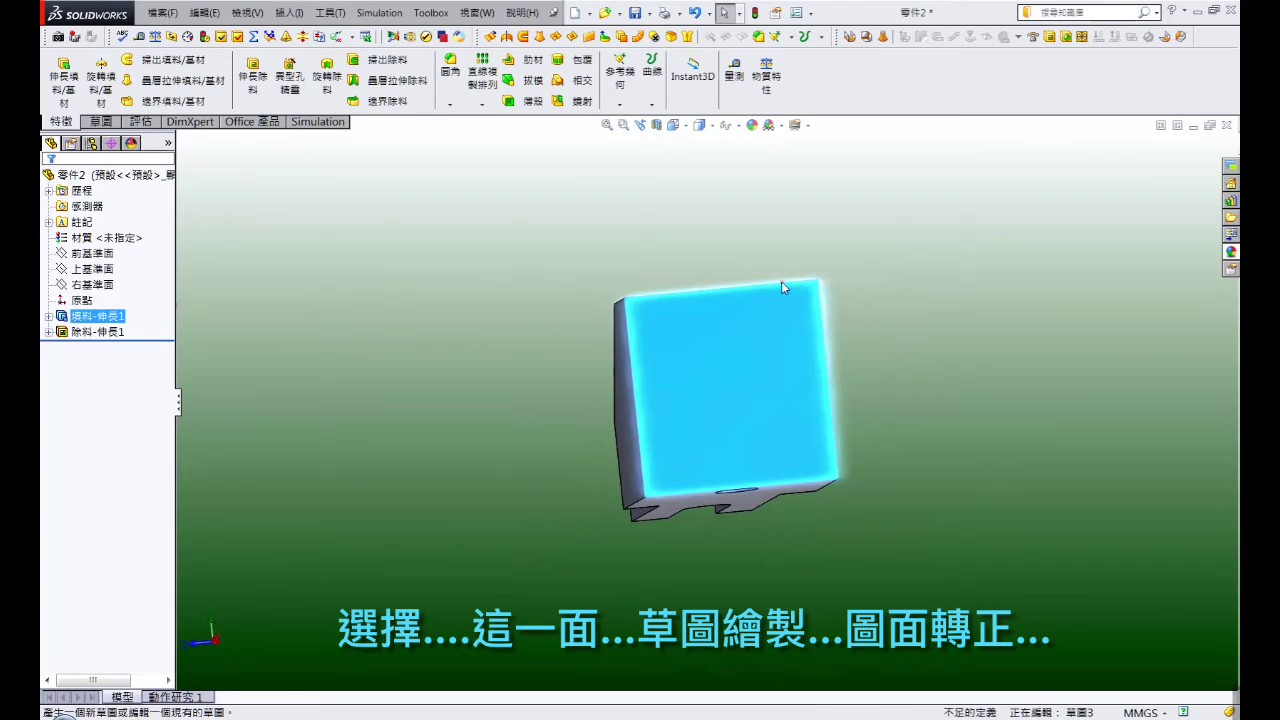
{"action": "left_click", "coordinate": [687, 129]}
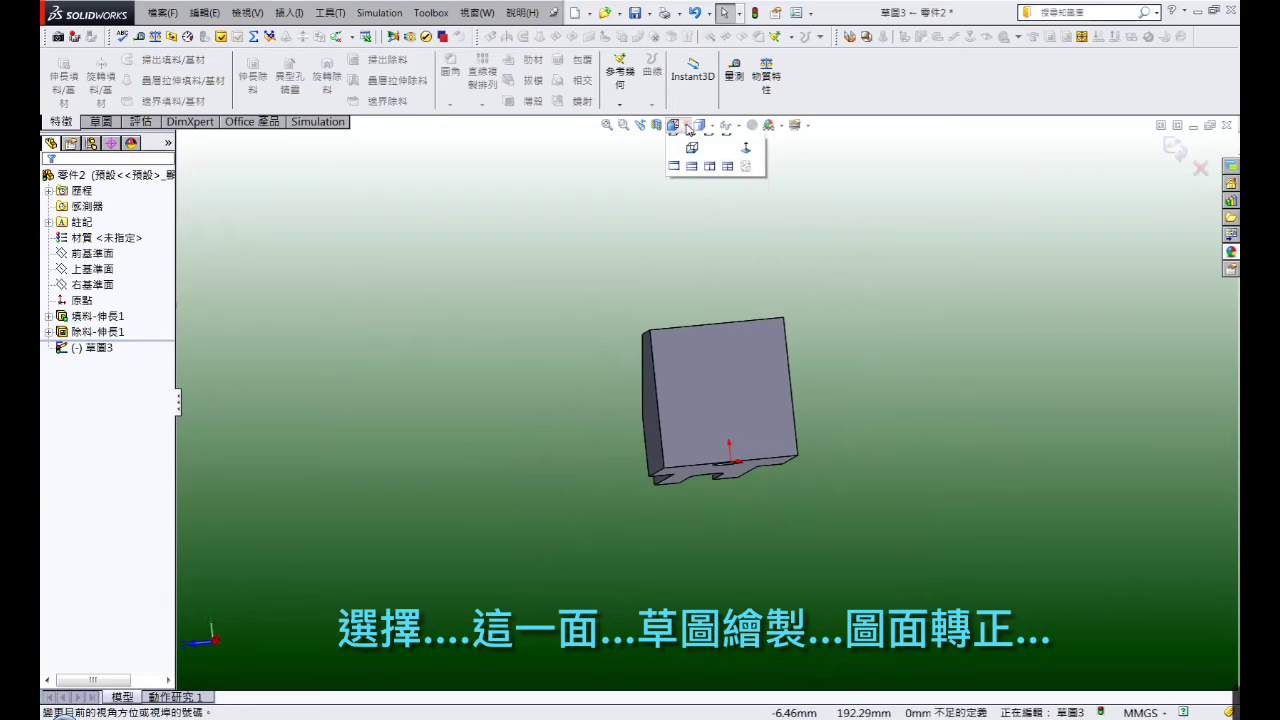
{"action": "left_click", "coordinate": [743, 199]}
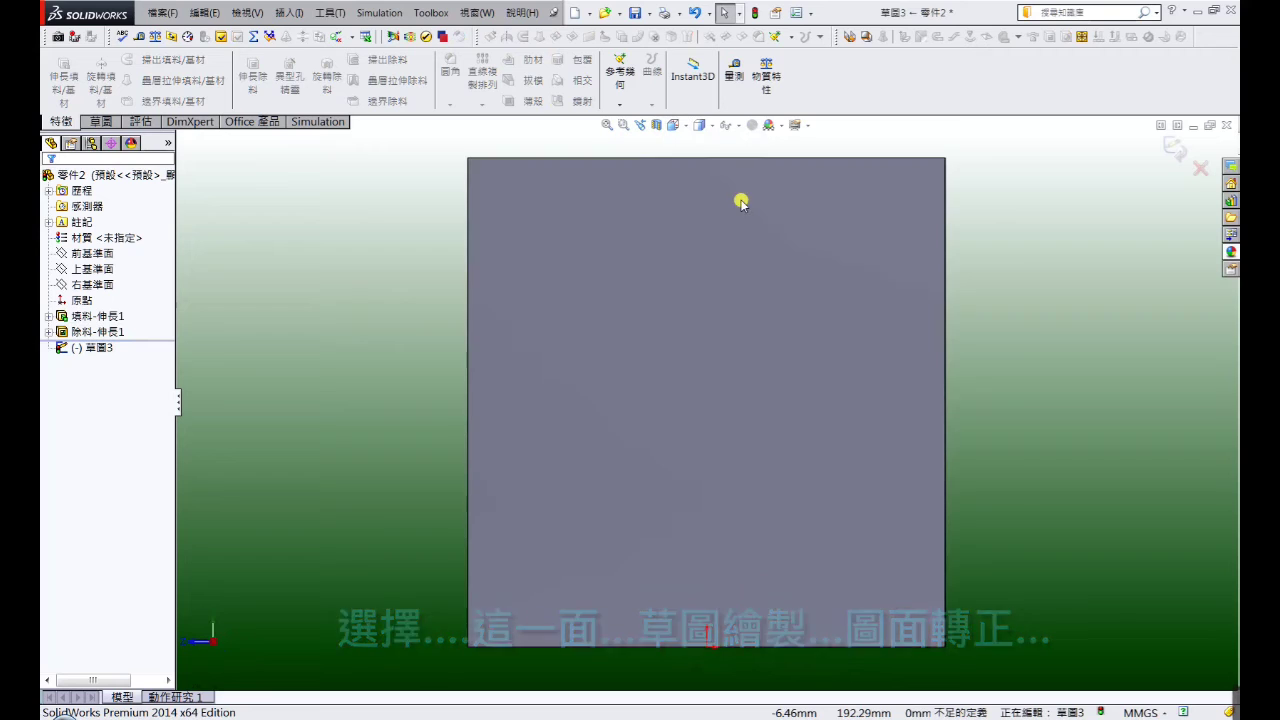
{"action": "left_click", "coordinate": [682, 291]}
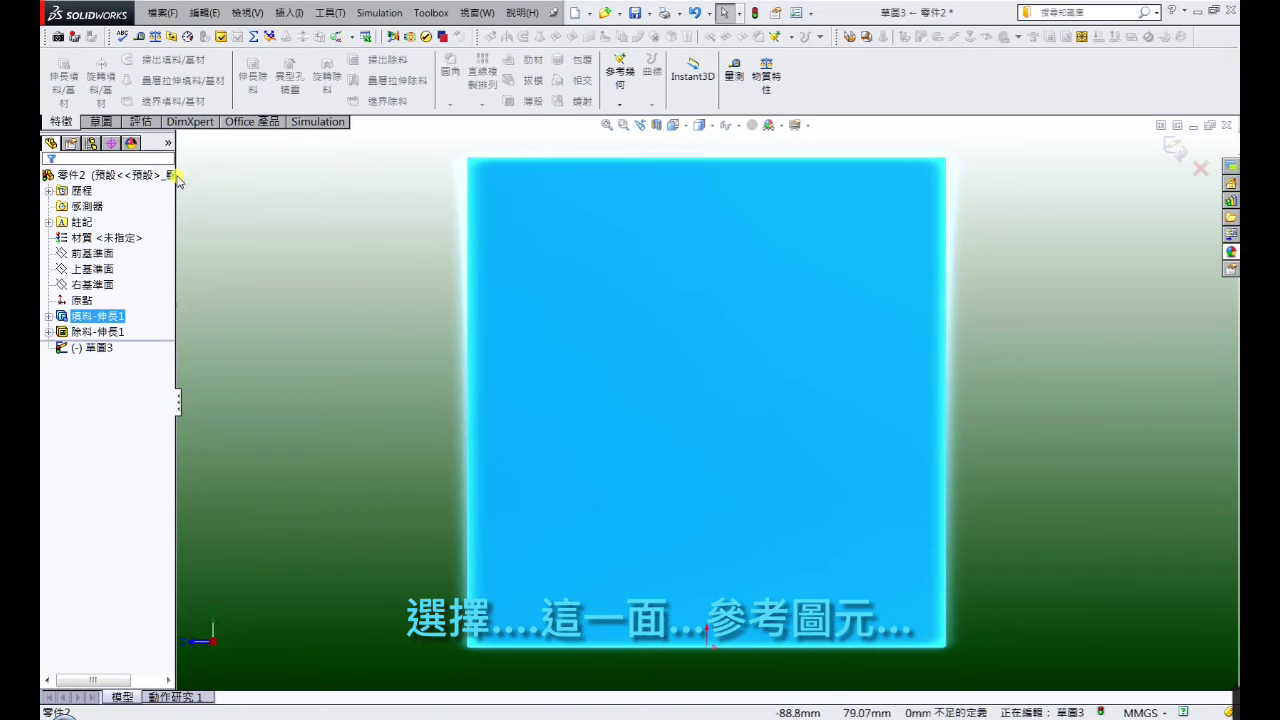
{"action": "left_click", "coordinate": [102, 122]}
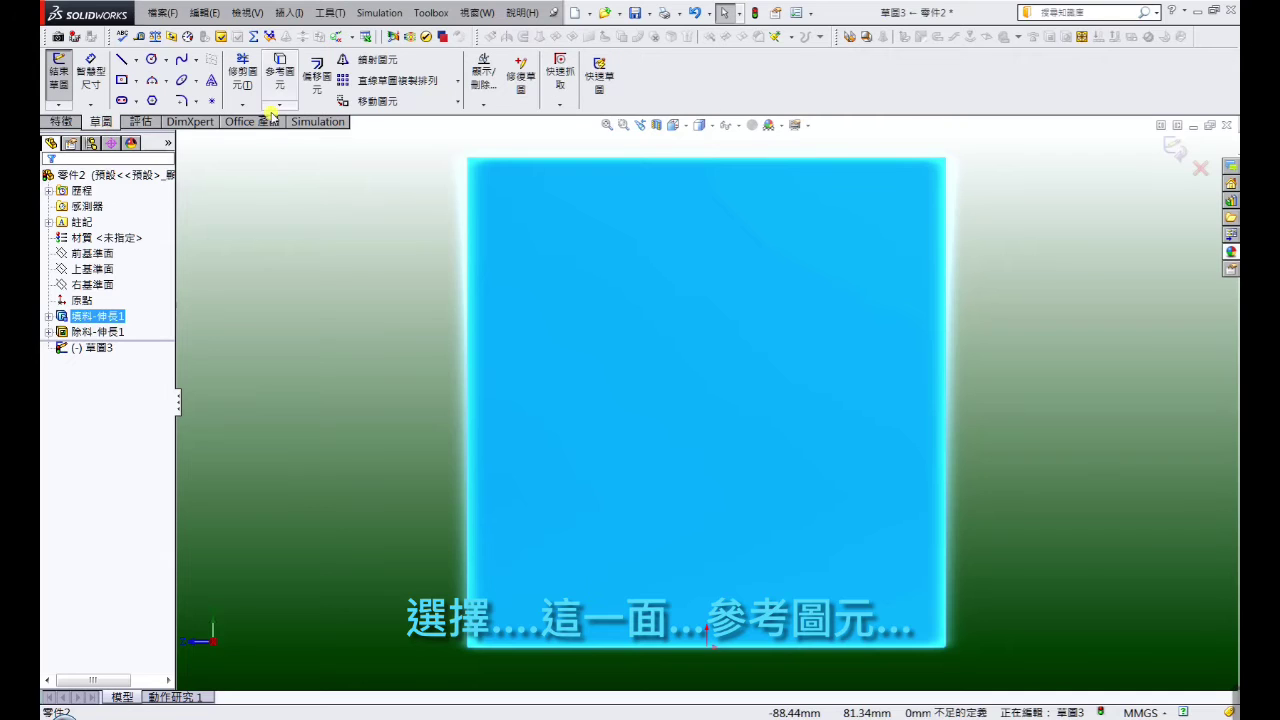
{"action": "left_click", "coordinate": [279, 72]}
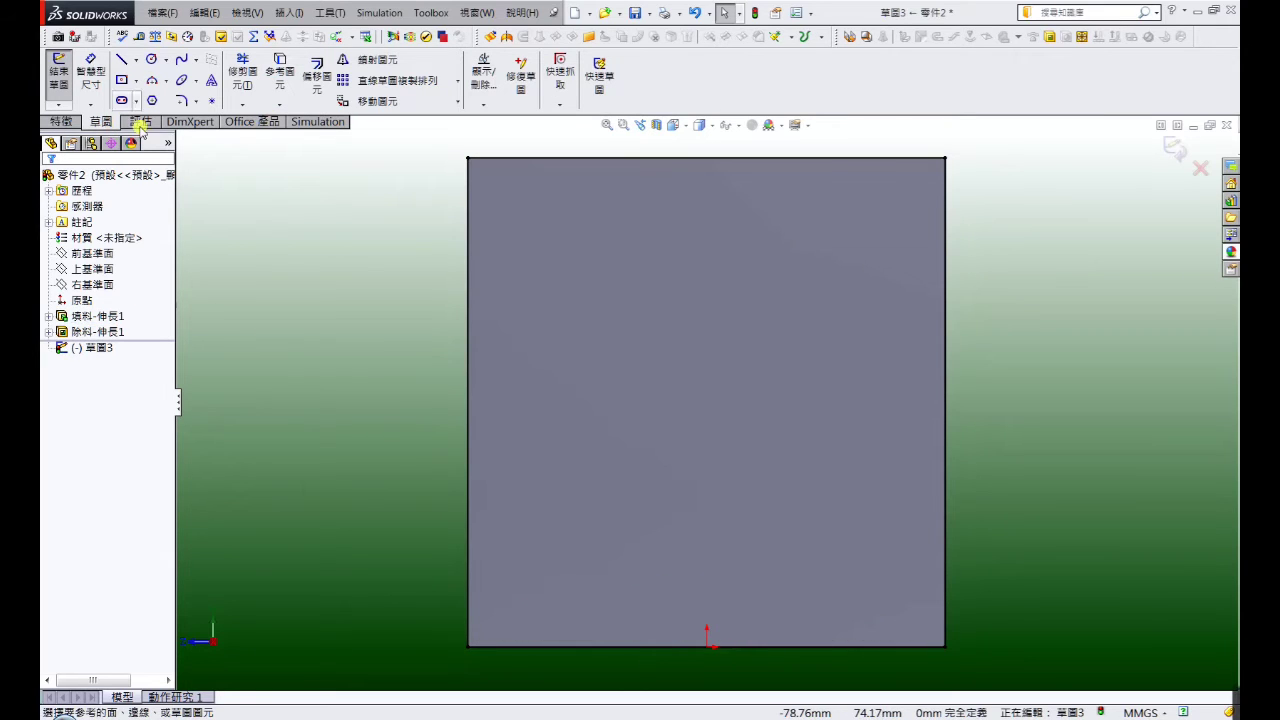
Step: Draw a vertical centreline from the top edge midpoint to the bottom midpoint
{"action": "left_click", "coordinate": [123, 61]}
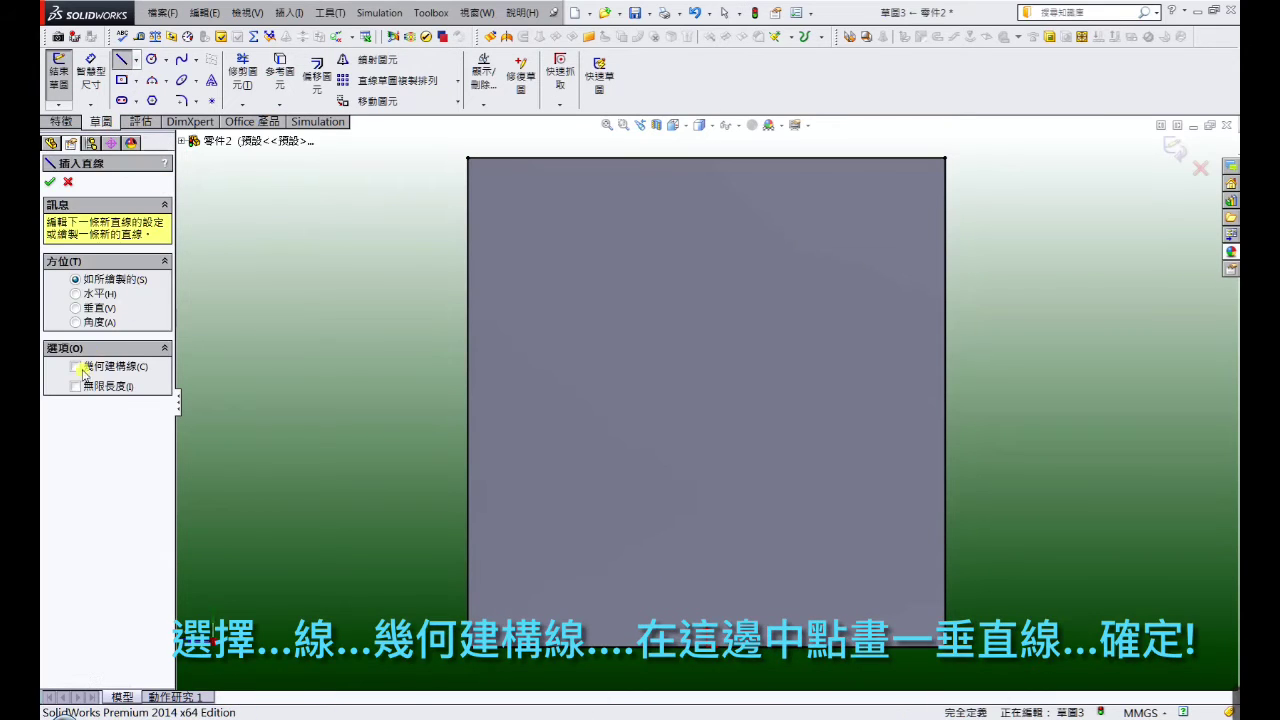
{"action": "left_click", "coordinate": [707, 158]}
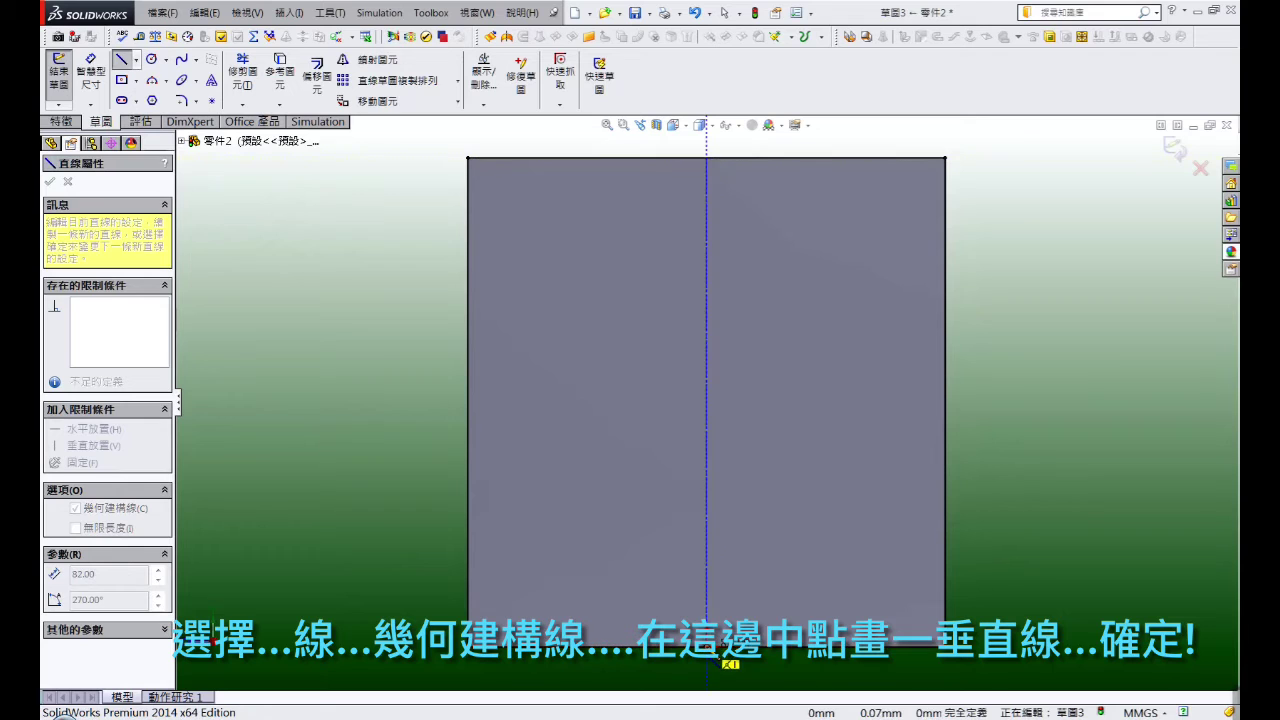
{"action": "left_click", "coordinate": [708, 648]}
{"action": "right_click", "coordinate": [708, 648]}
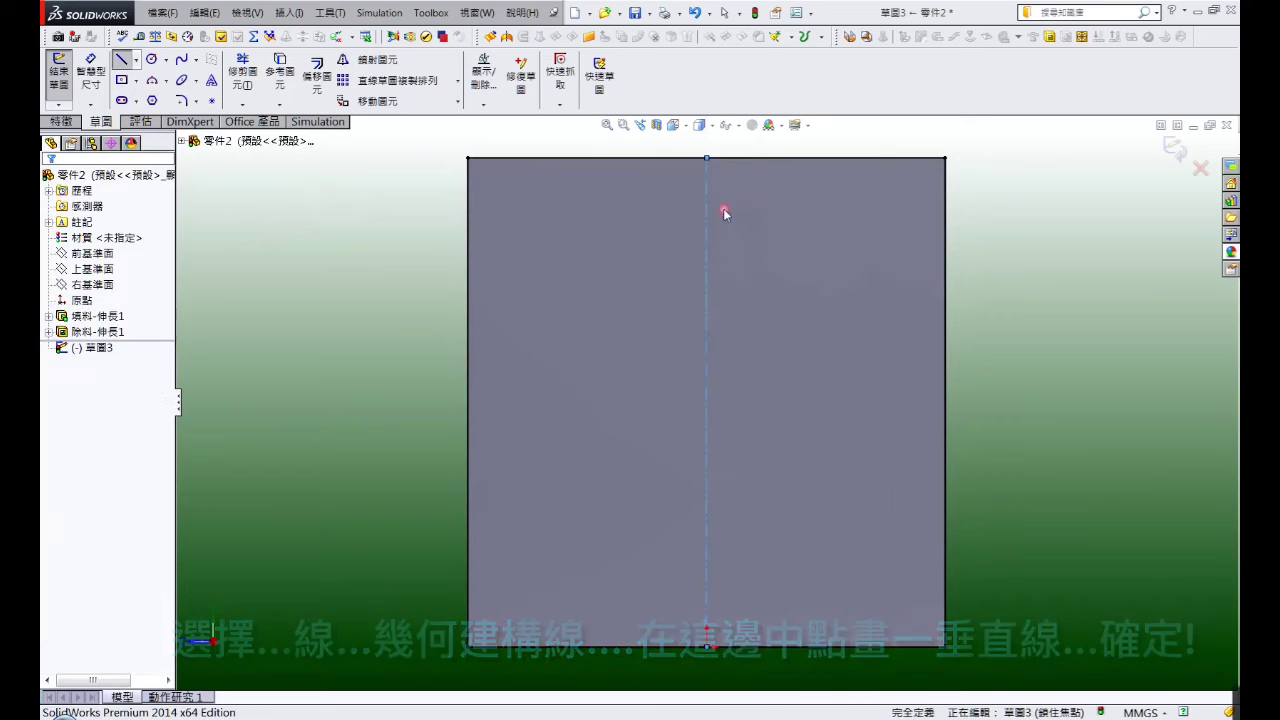
{"action": "left_click", "coordinate": [728, 213]}
Step: Draw a slanted line across the top-left corner, from the top edge to the left edge
{"action": "left_click", "coordinate": [122, 60]}
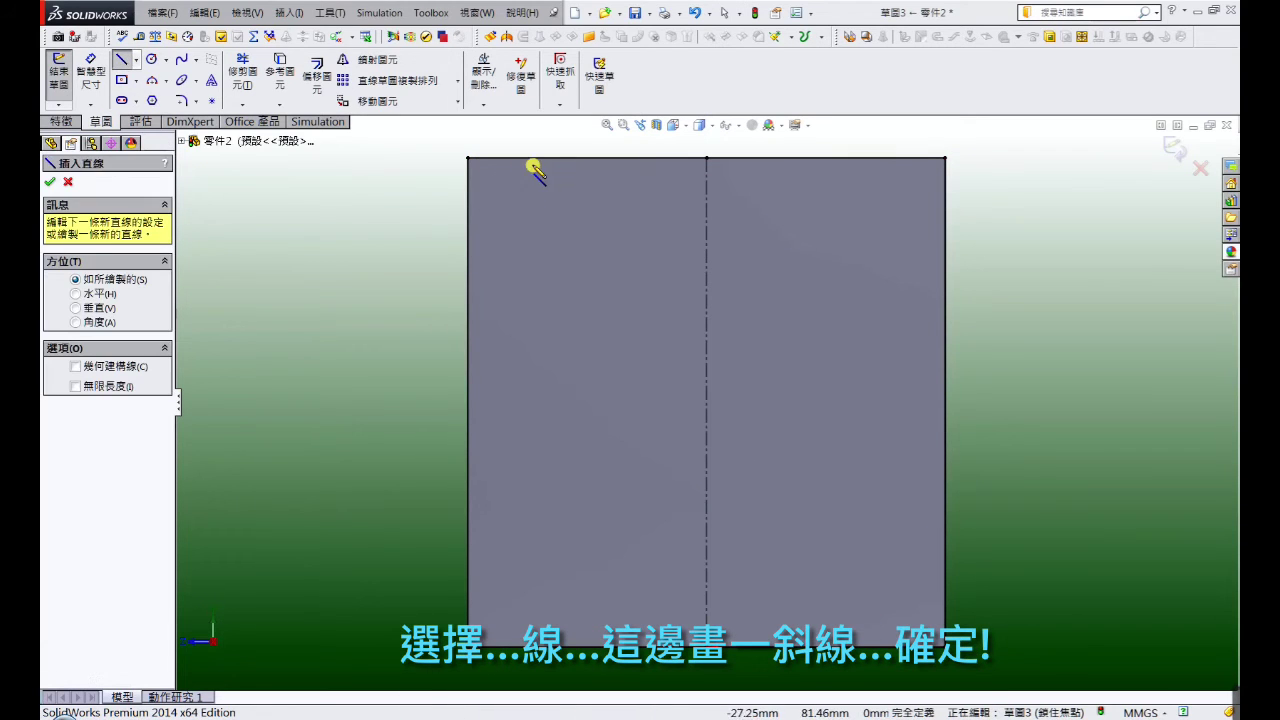
{"action": "left_click", "coordinate": [547, 158]}
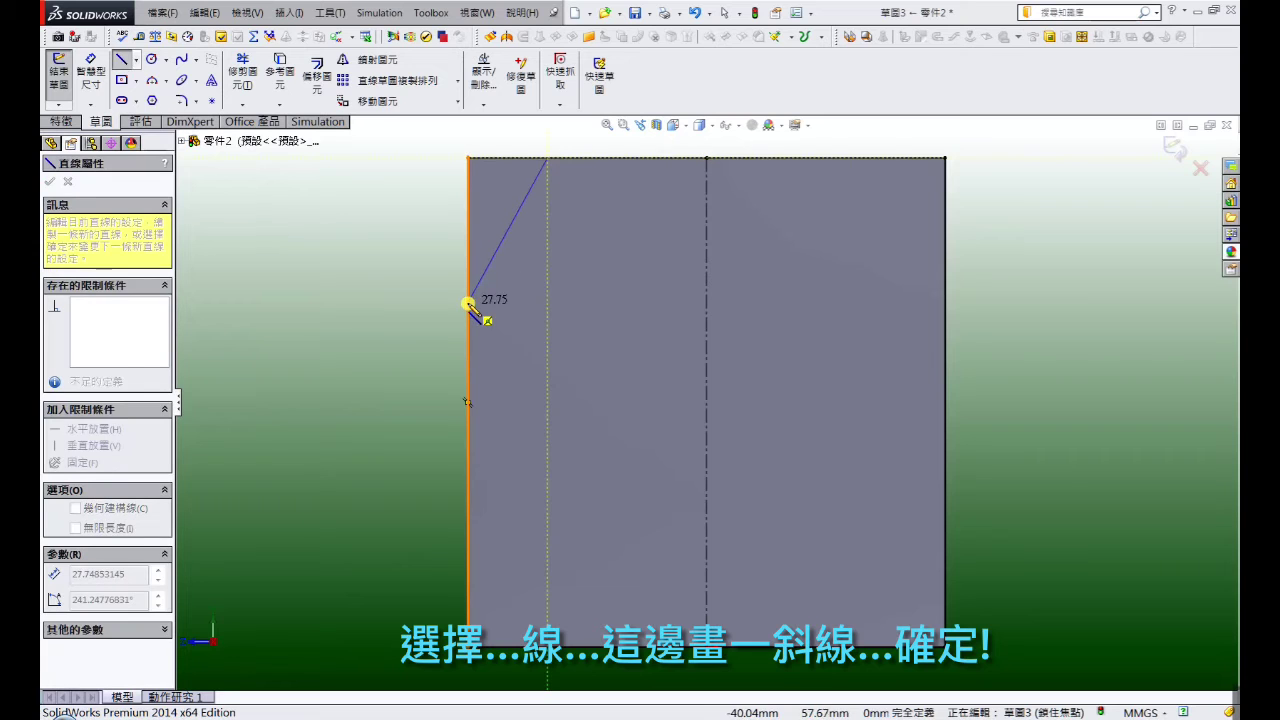
{"action": "left_click", "coordinate": [468, 302]}
{"action": "right_click", "coordinate": [470, 305]}
{"action": "left_click", "coordinate": [490, 171]}
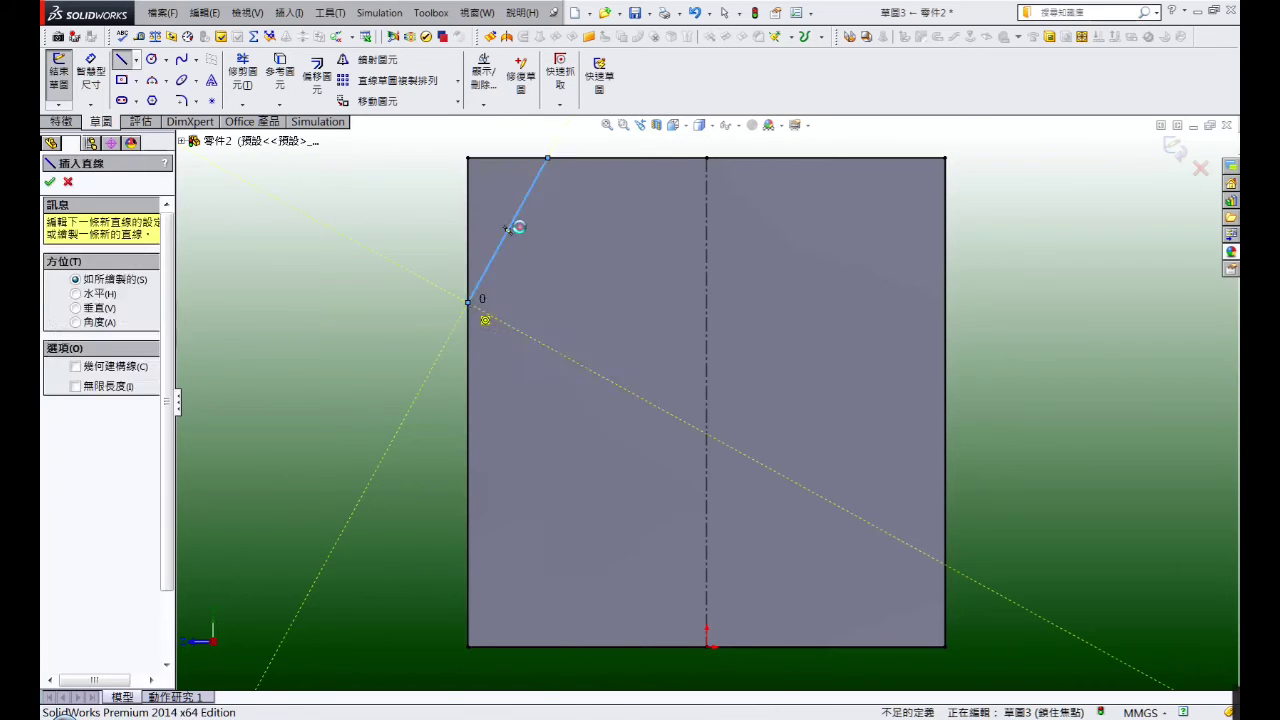
Step: Mirror the left sloped line across the centreline onto the top-right corner
{"action": "left_click", "coordinate": [375, 60]}
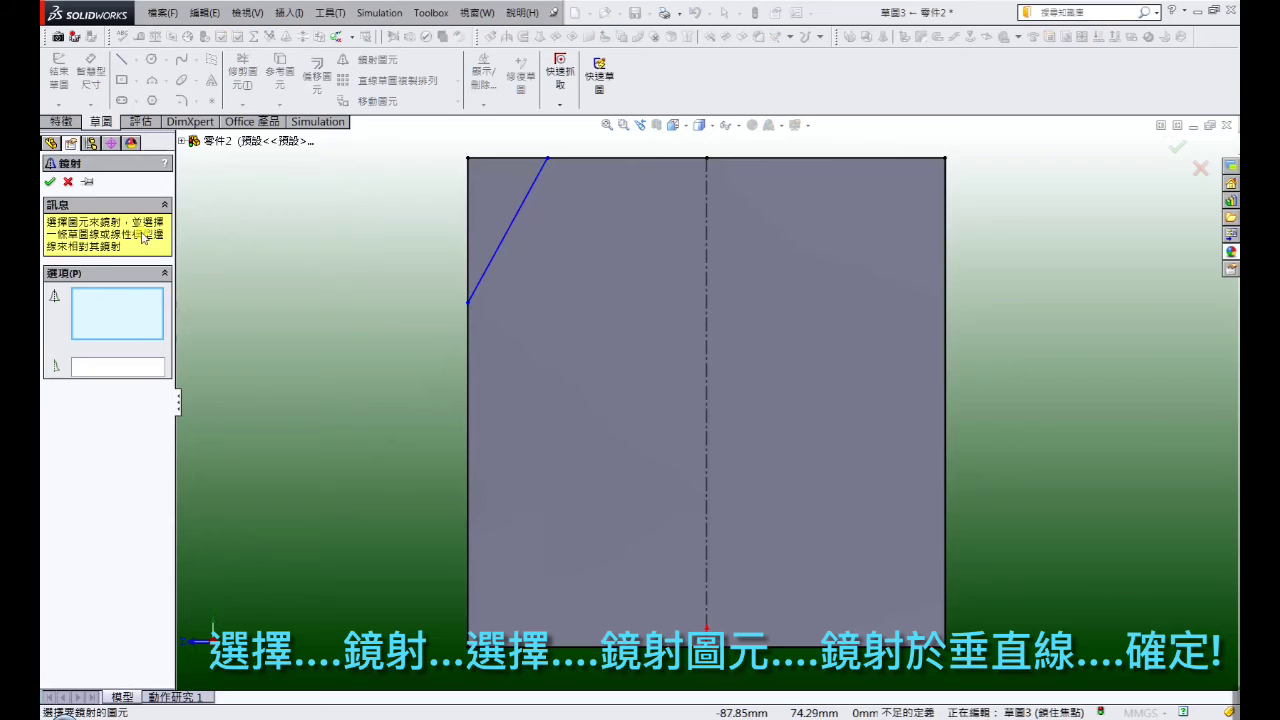
{"action": "left_click", "coordinate": [504, 246]}
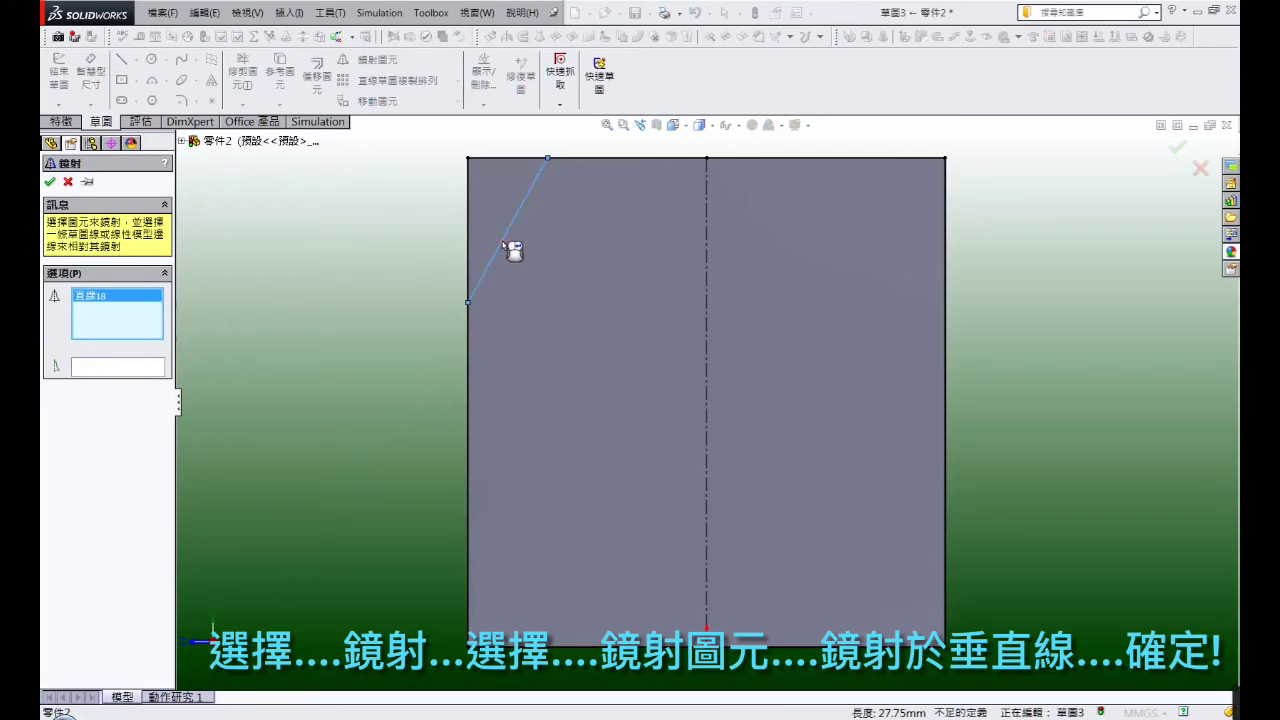
{"action": "left_click", "coordinate": [133, 370]}
{"action": "left_click", "coordinate": [708, 293]}
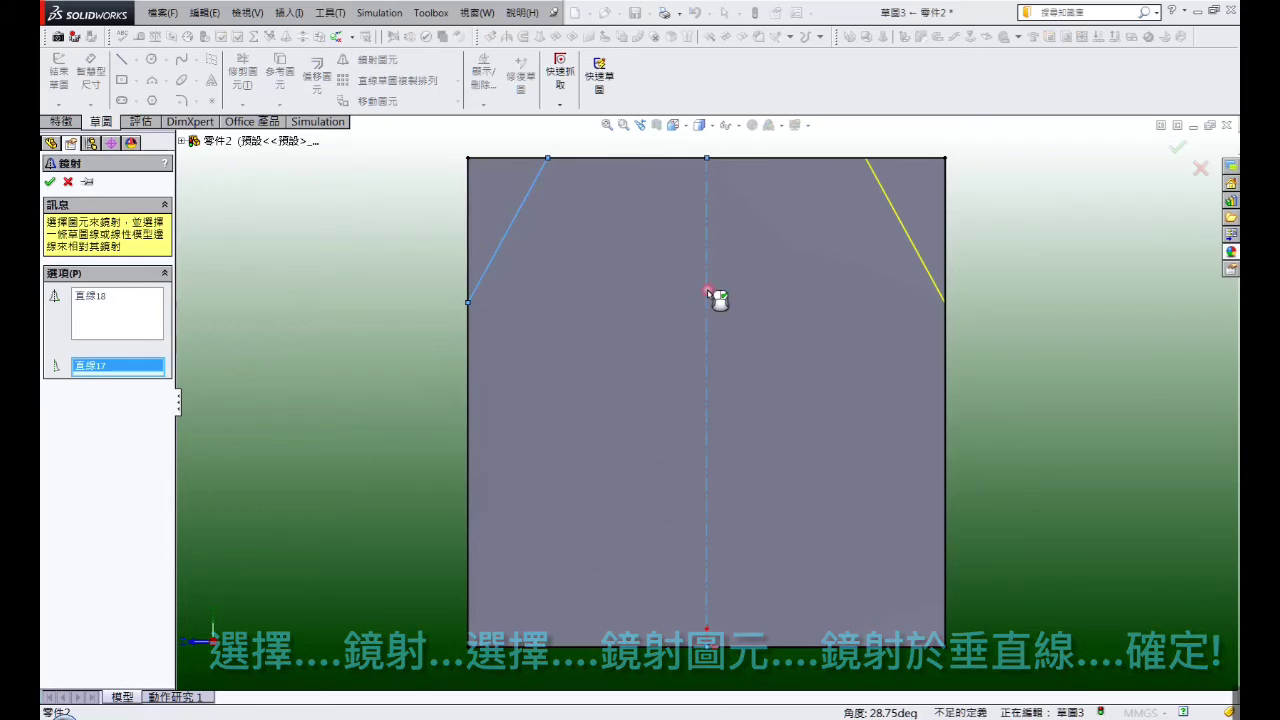
{"action": "left_click", "coordinate": [49, 182]}
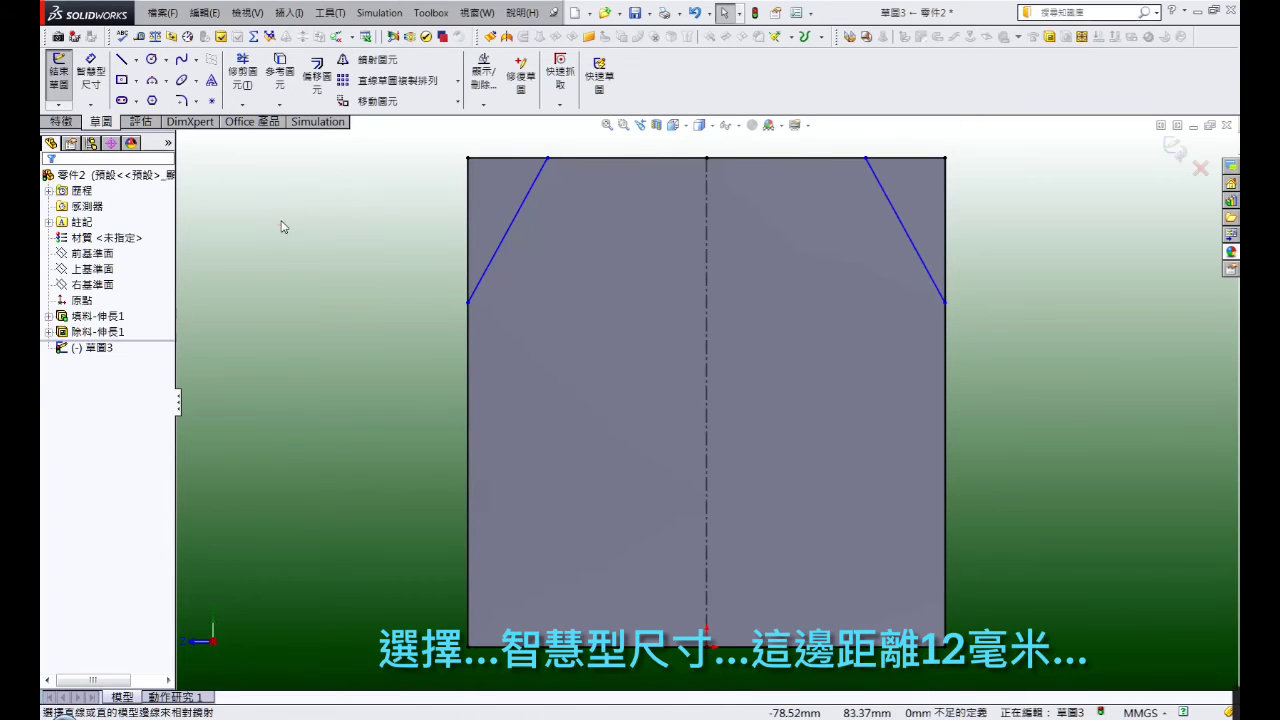
Step: Dimension the left corner slope: 12 mm along the top edge and 21 mm down the side
{"action": "left_click", "coordinate": [86, 88]}
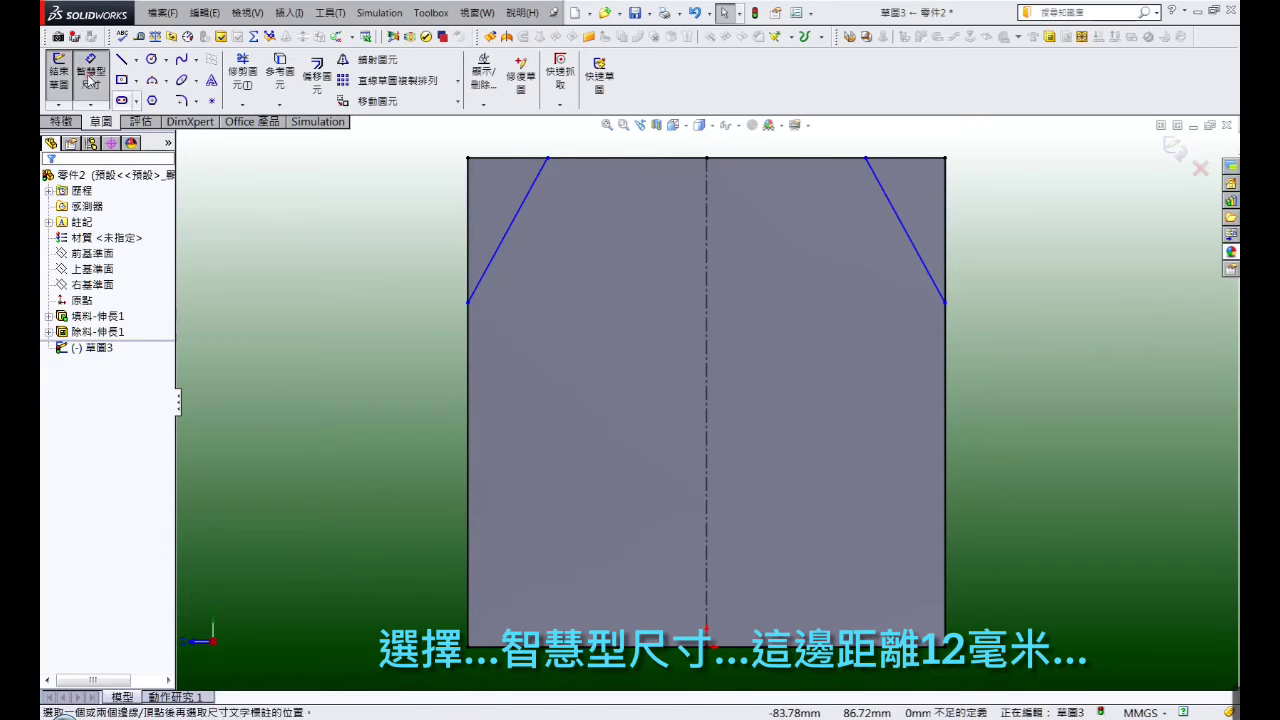
{"action": "left_click", "coordinate": [468, 158]}
{"action": "left_click", "coordinate": [548, 159]}
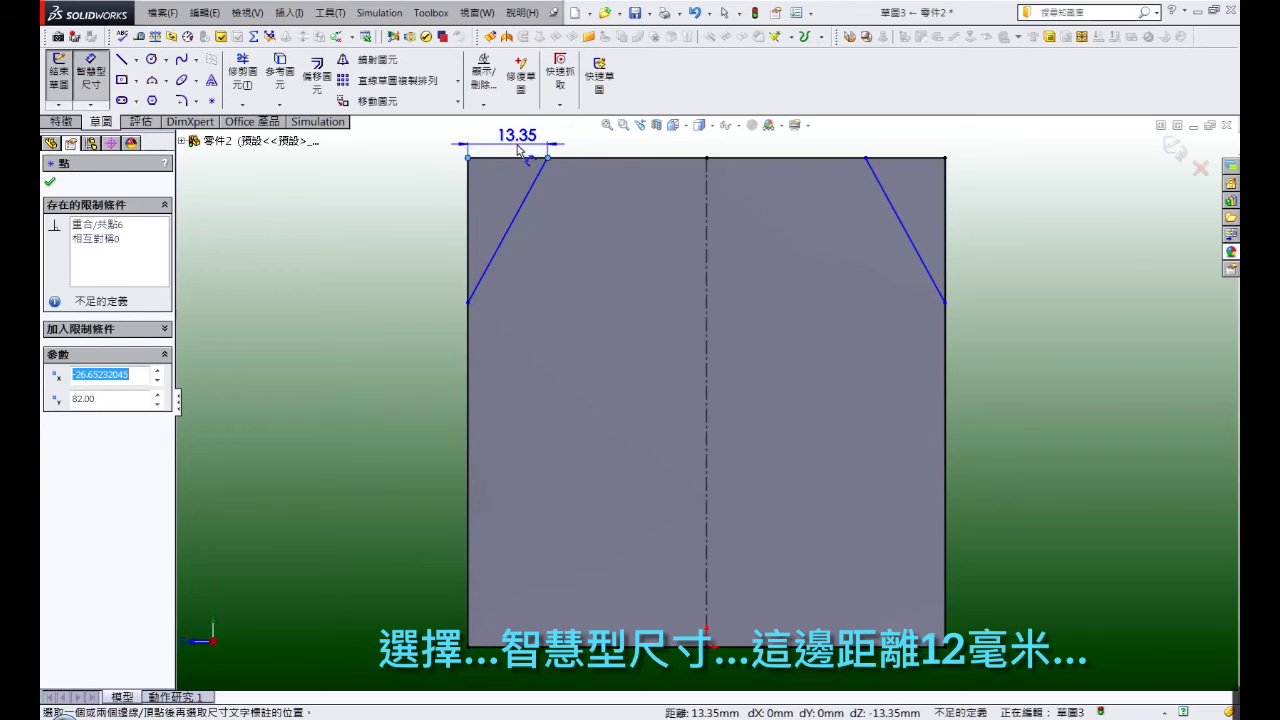
{"action": "left_click", "coordinate": [515, 135]}
{"action": "type", "text": "12"}
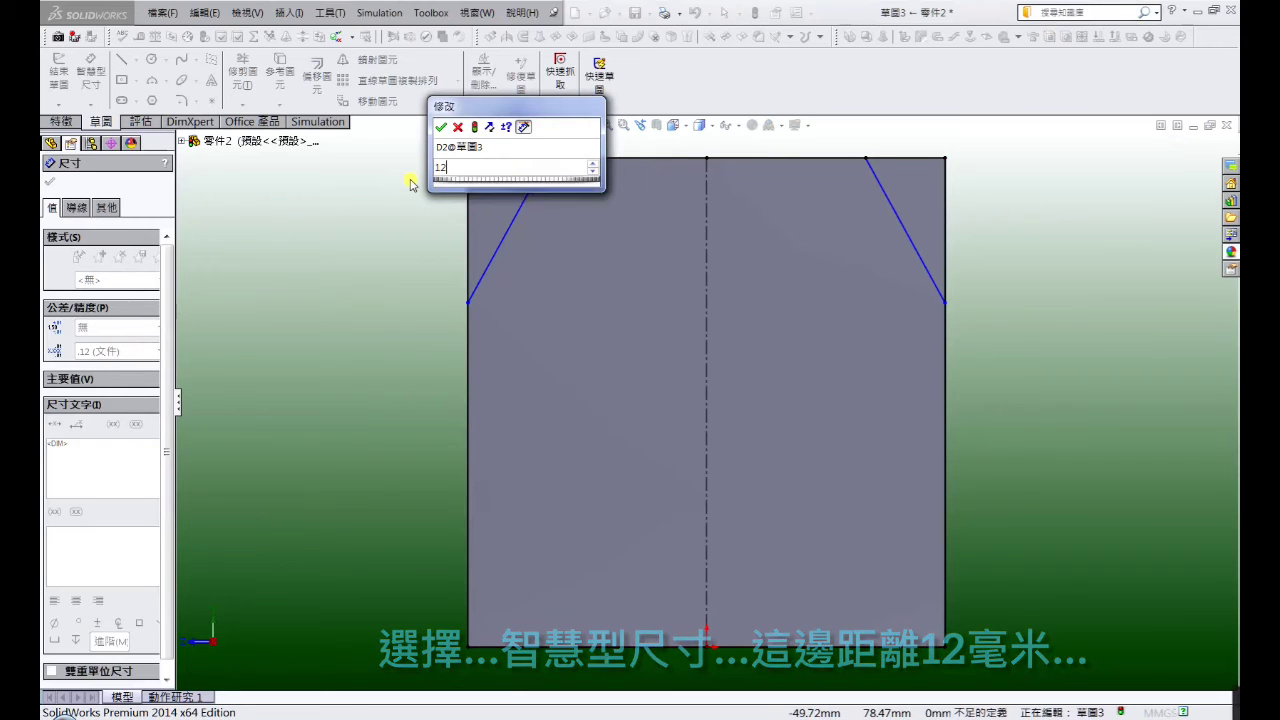
{"action": "key", "text": "Return"}
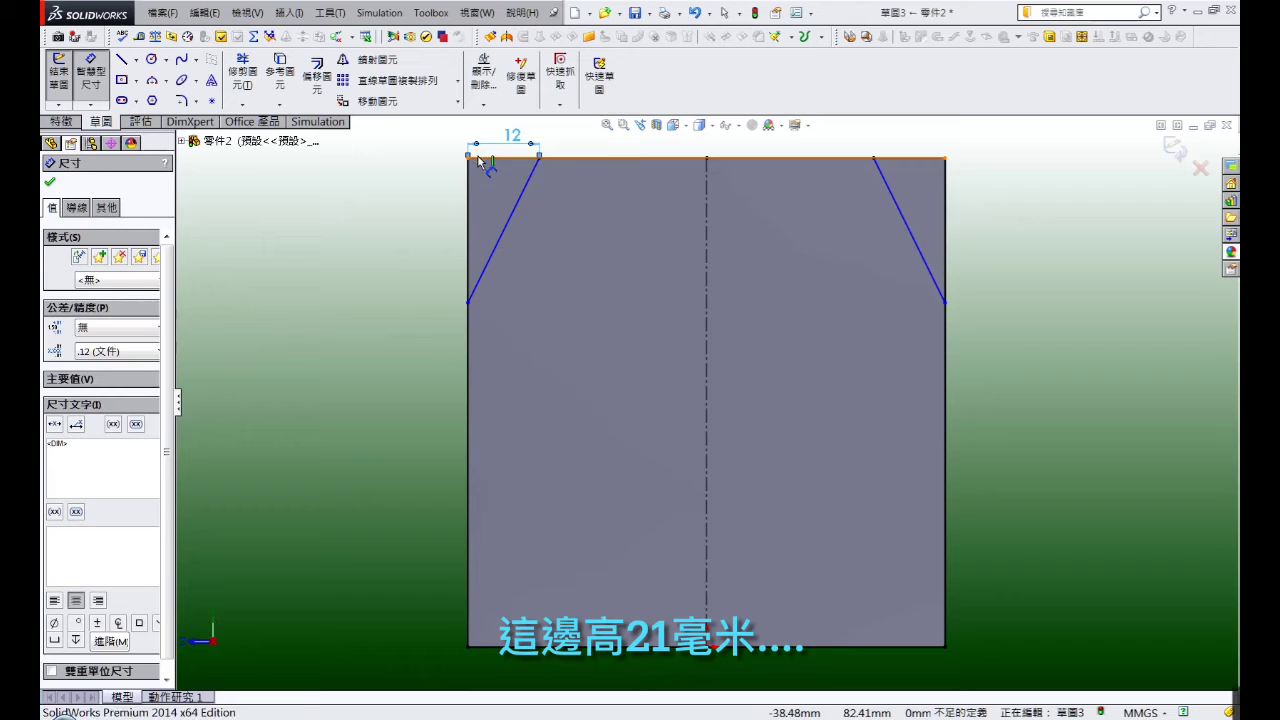
{"action": "left_click", "coordinate": [479, 158]}
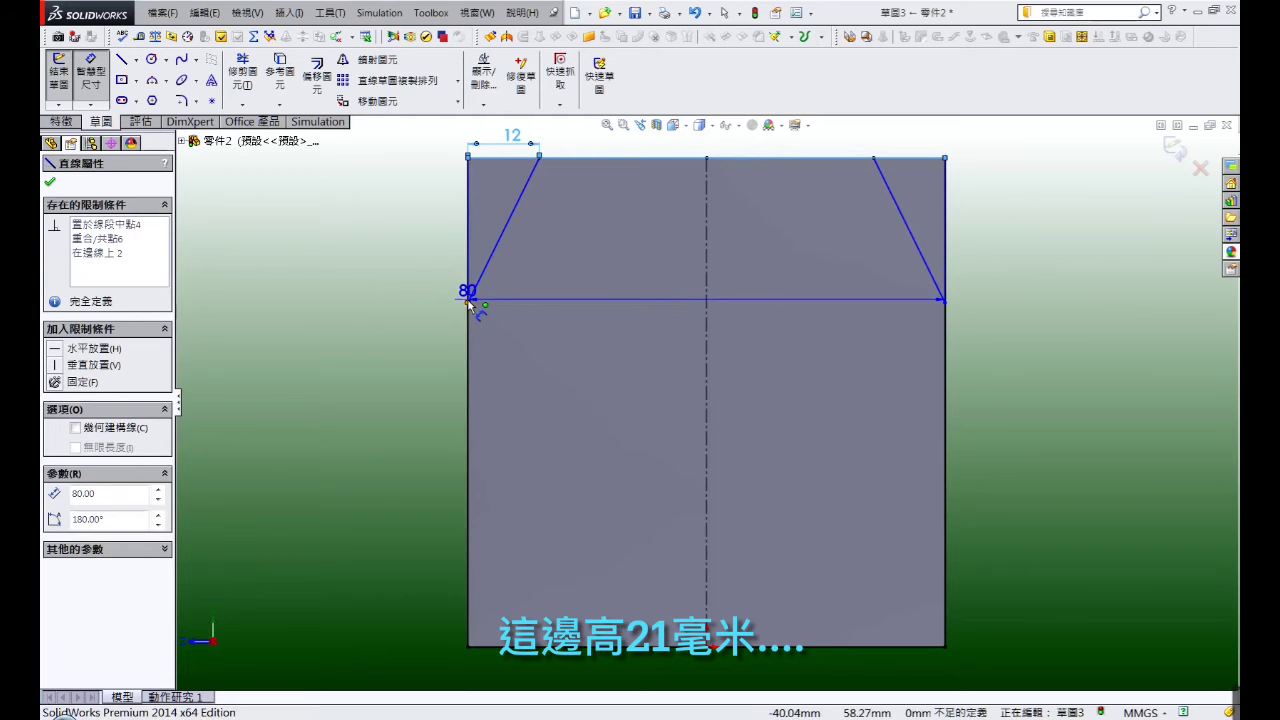
{"action": "left_click", "coordinate": [468, 300]}
{"action": "left_click", "coordinate": [432, 238]}
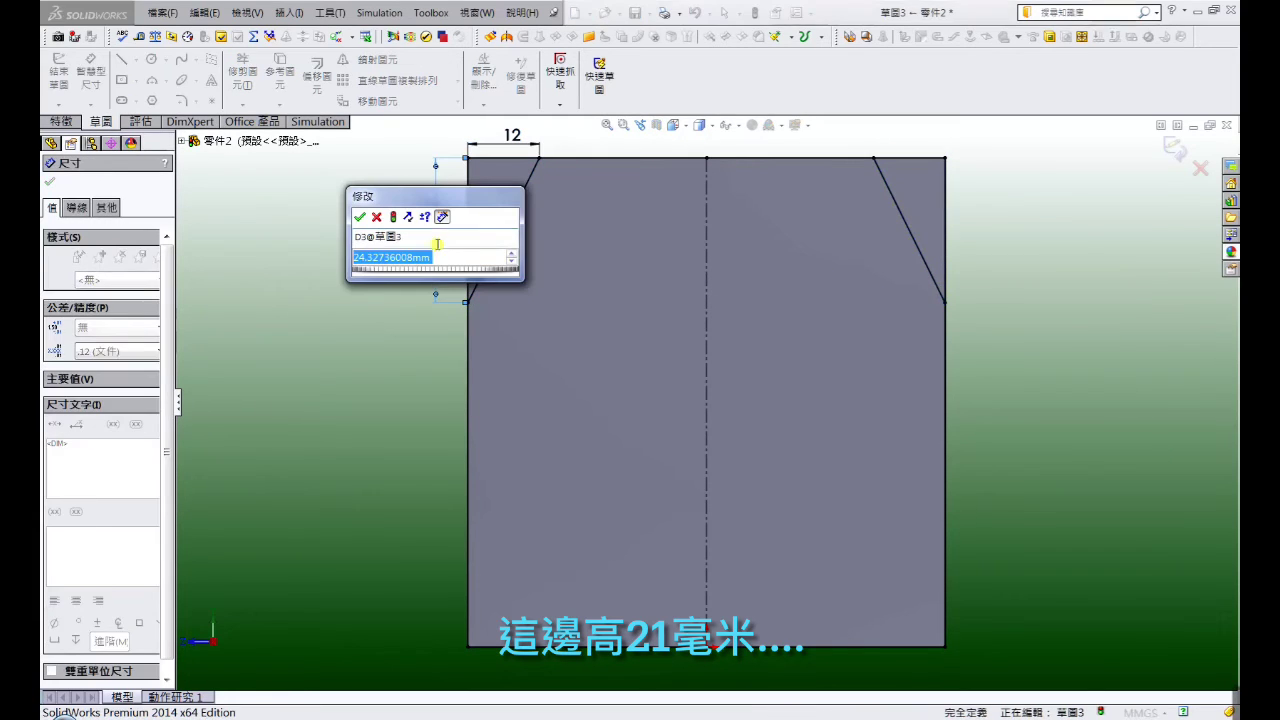
{"action": "type", "text": "21"}
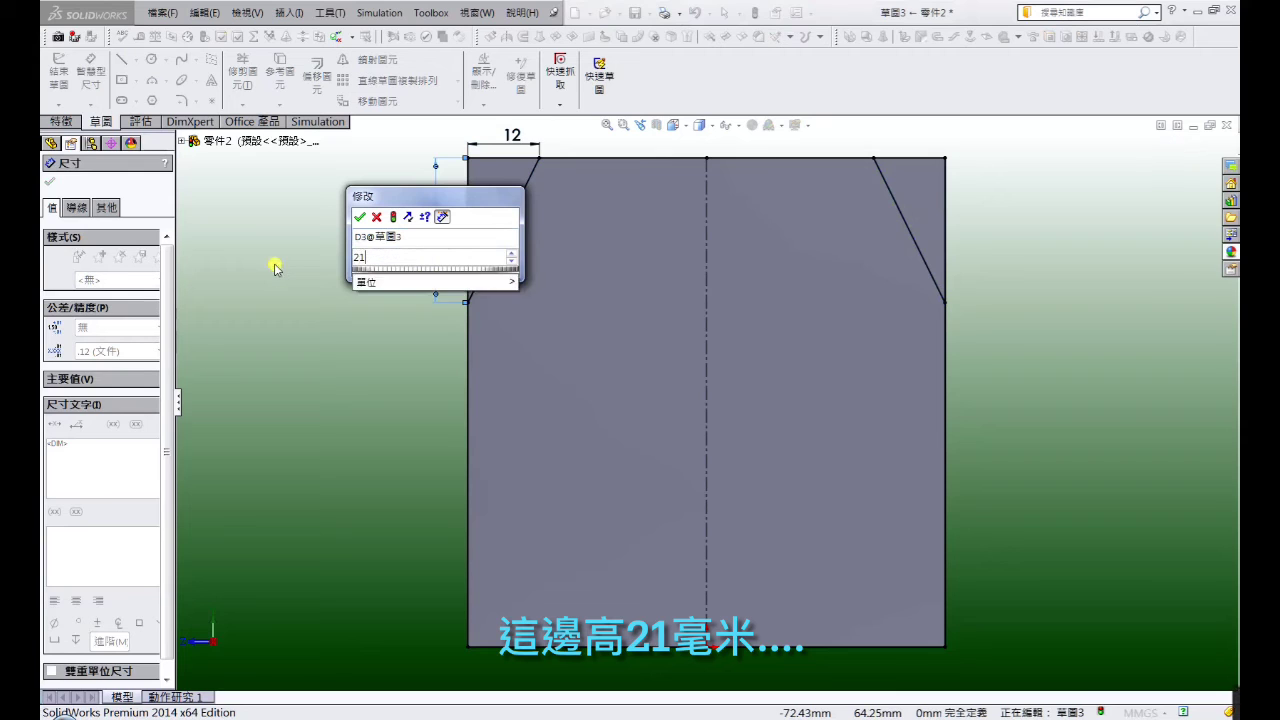
{"action": "key", "text": "Return"}
Step: Extrude-cut both corner triangle regions Through All as Cut-Extrude2, chamfering the top block
{"action": "key", "text": "Escape"}
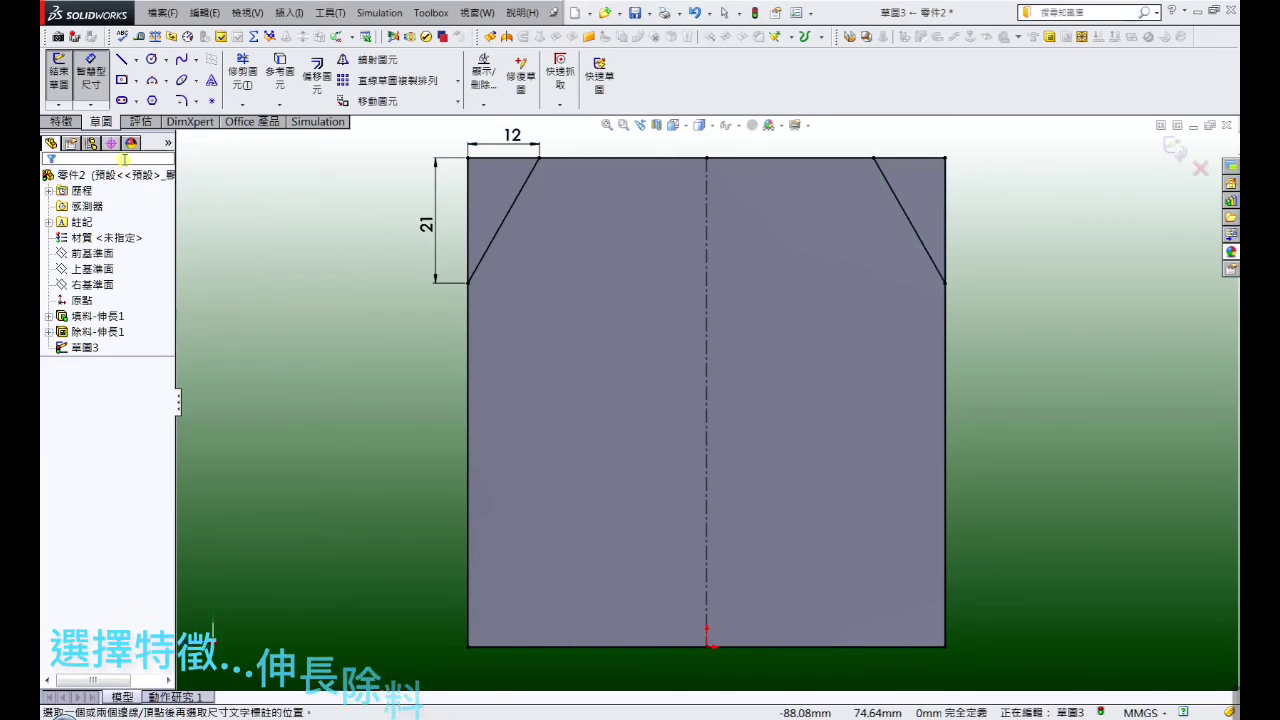
{"action": "left_click", "coordinate": [61, 121]}
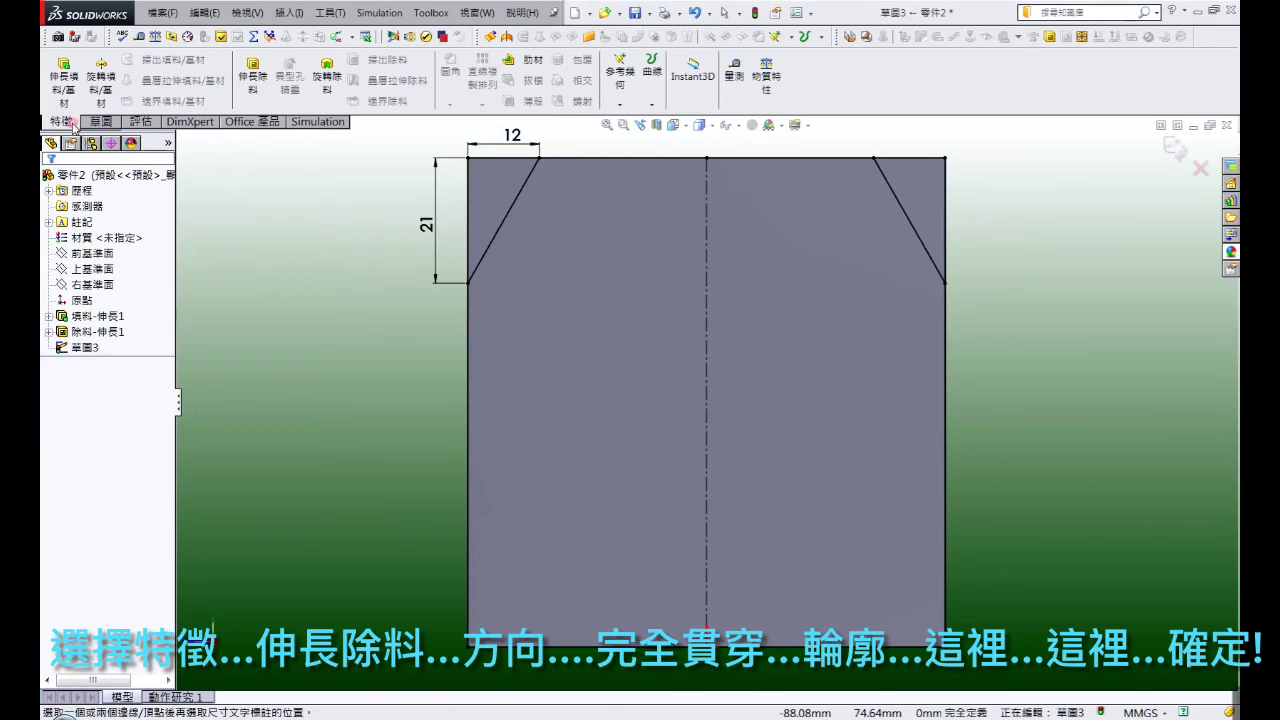
{"action": "left_click", "coordinate": [268, 88]}
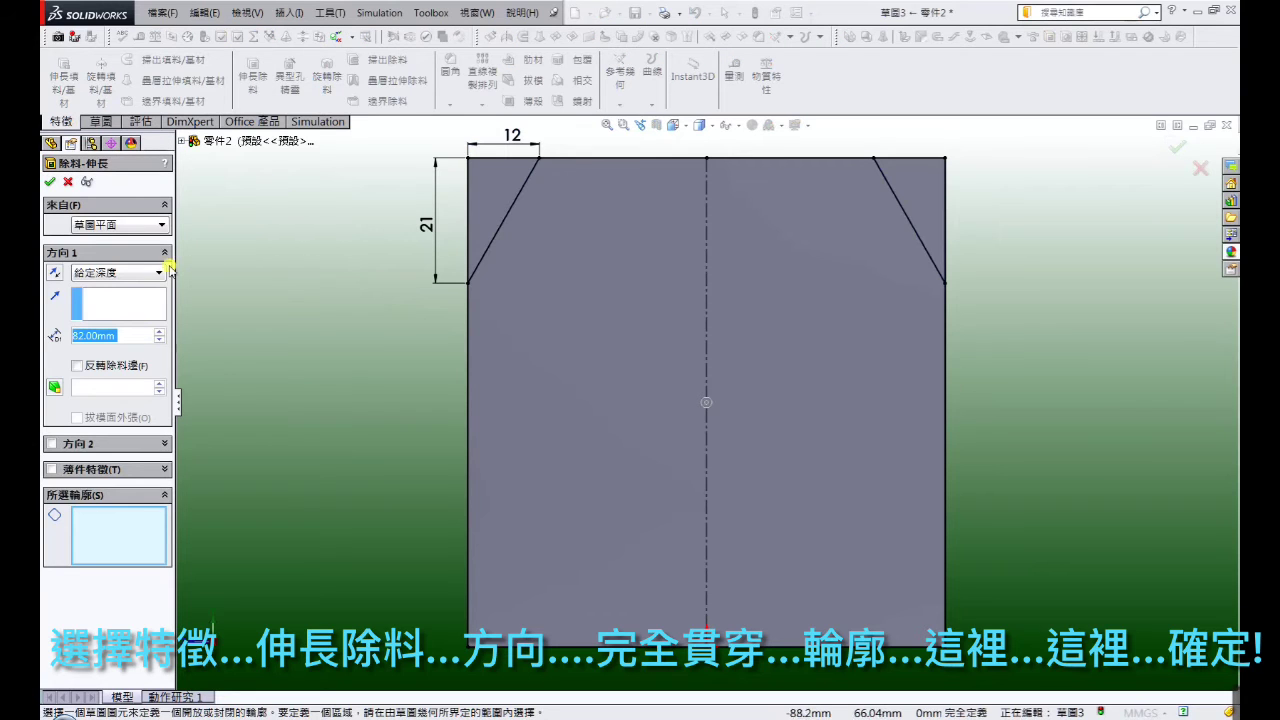
{"action": "left_click", "coordinate": [158, 278]}
{"action": "left_click", "coordinate": [151, 300]}
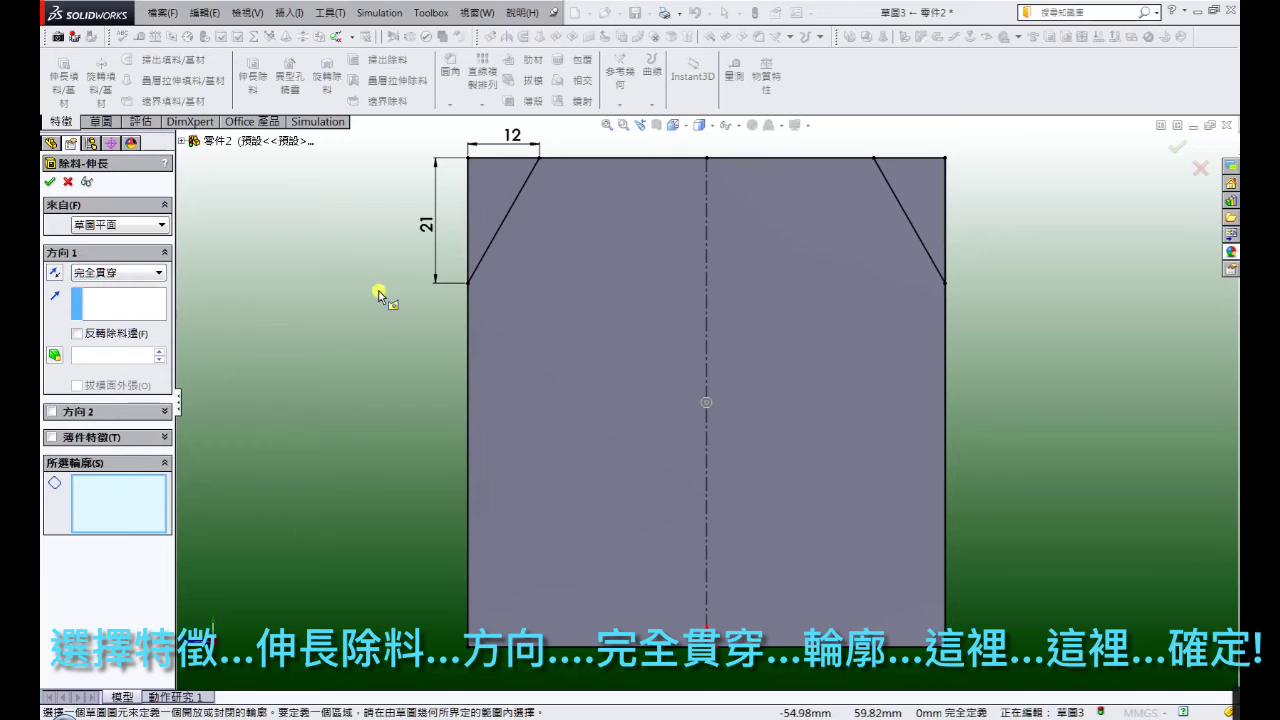
{"action": "left_click", "coordinate": [488, 204]}
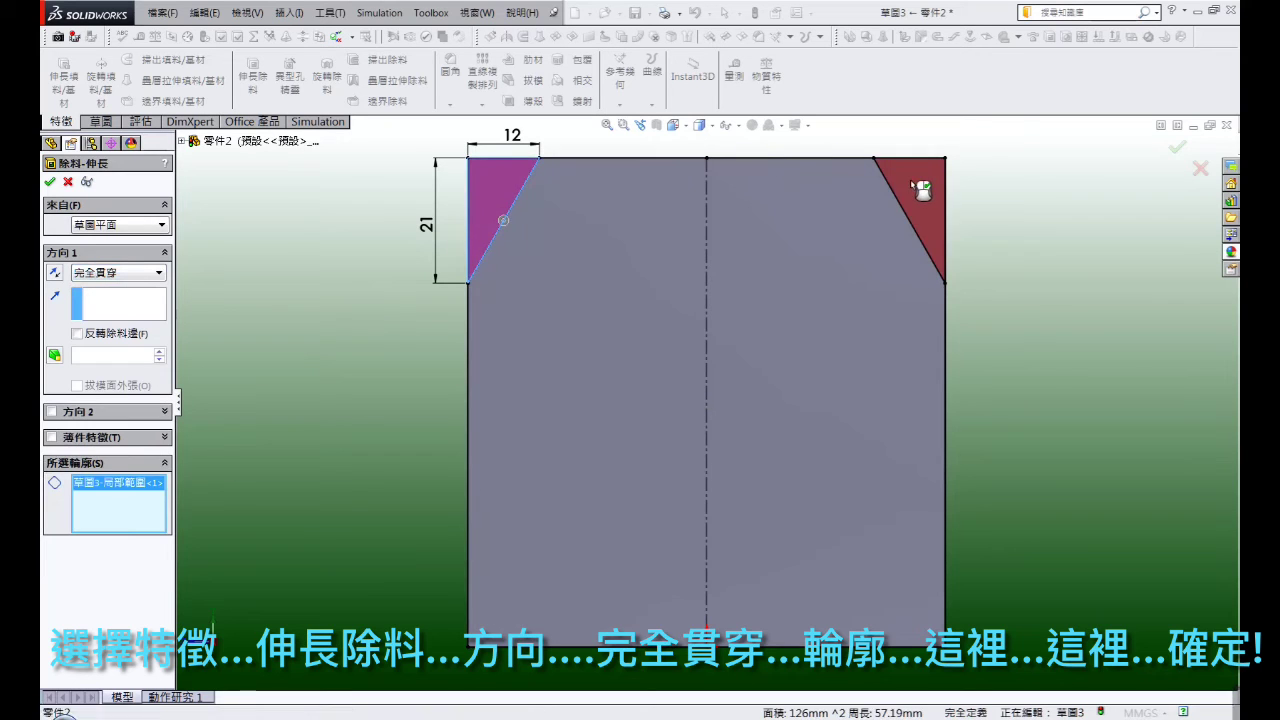
{"action": "left_click", "coordinate": [922, 190]}
{"action": "left_click", "coordinate": [51, 183]}
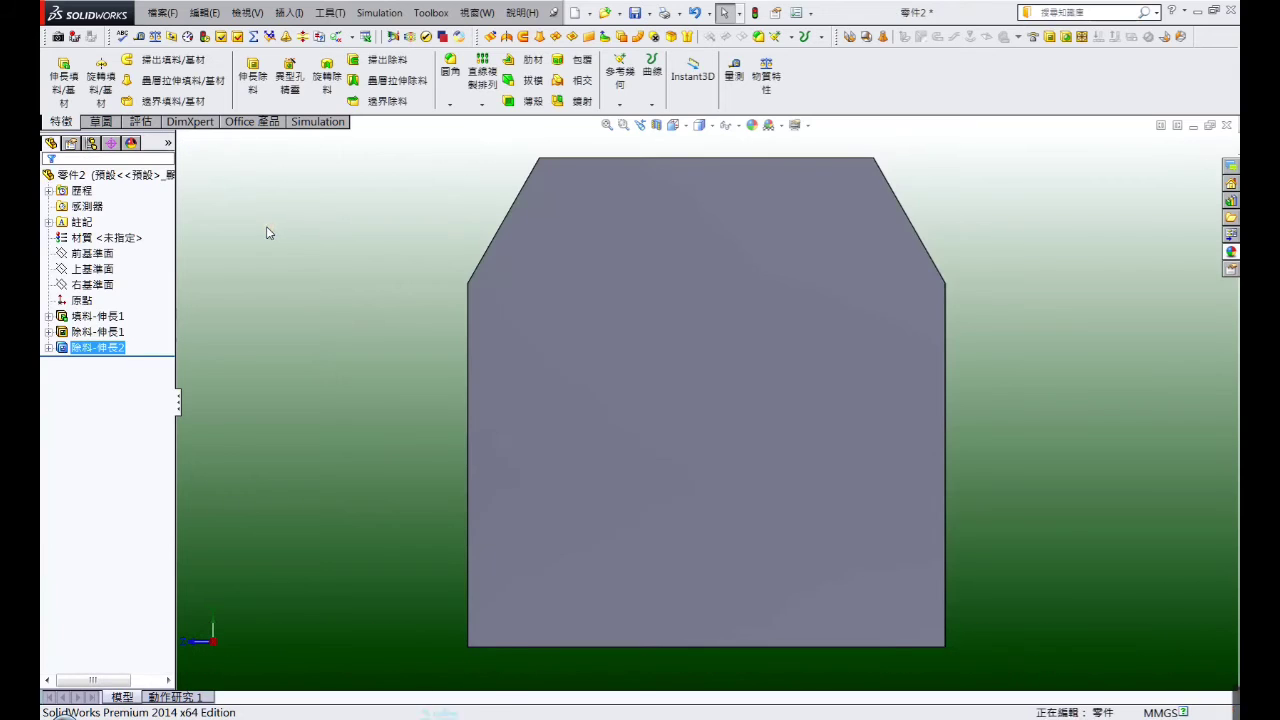
{"action": "middle_click_drag", "start_coordinate": [294, 286], "coordinate": [500, 309]}
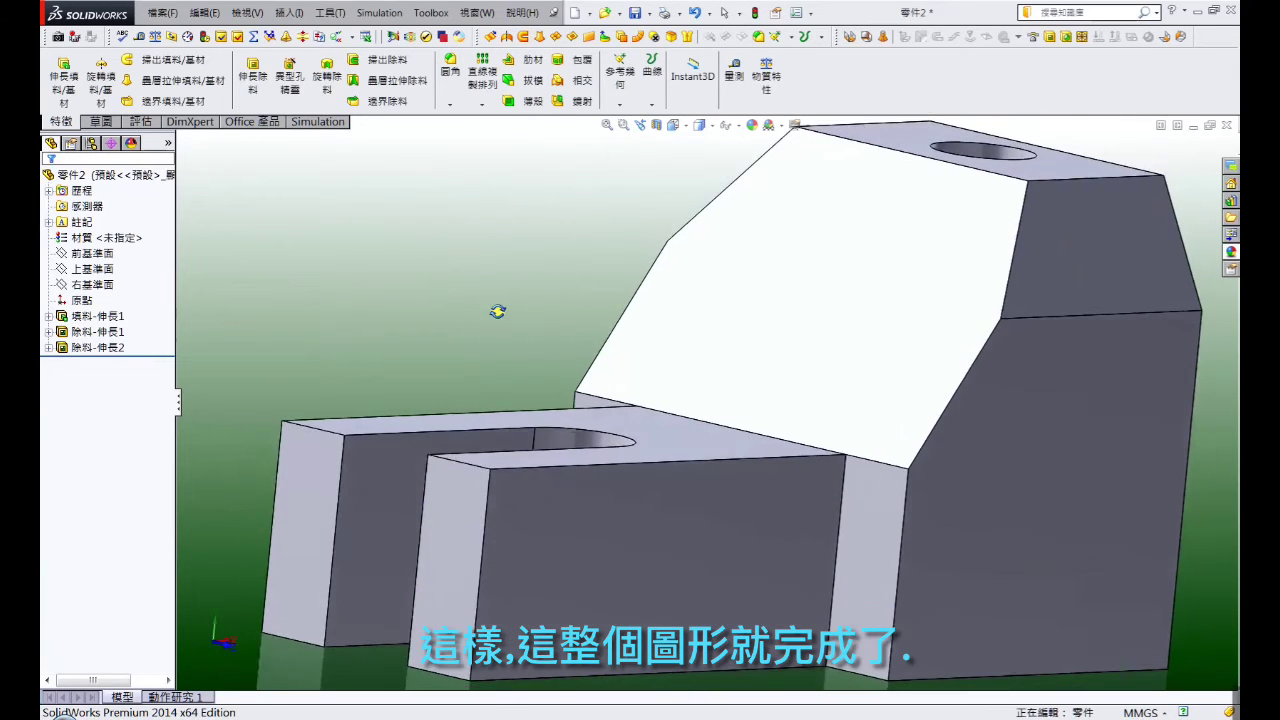
{"action": "scroll", "coordinate": [677, 349], "scroll_direction": "up", "scroll_amount": 5}
{"action": "scroll", "coordinate": [777, 371], "scroll_direction": "up", "scroll_amount": 3}
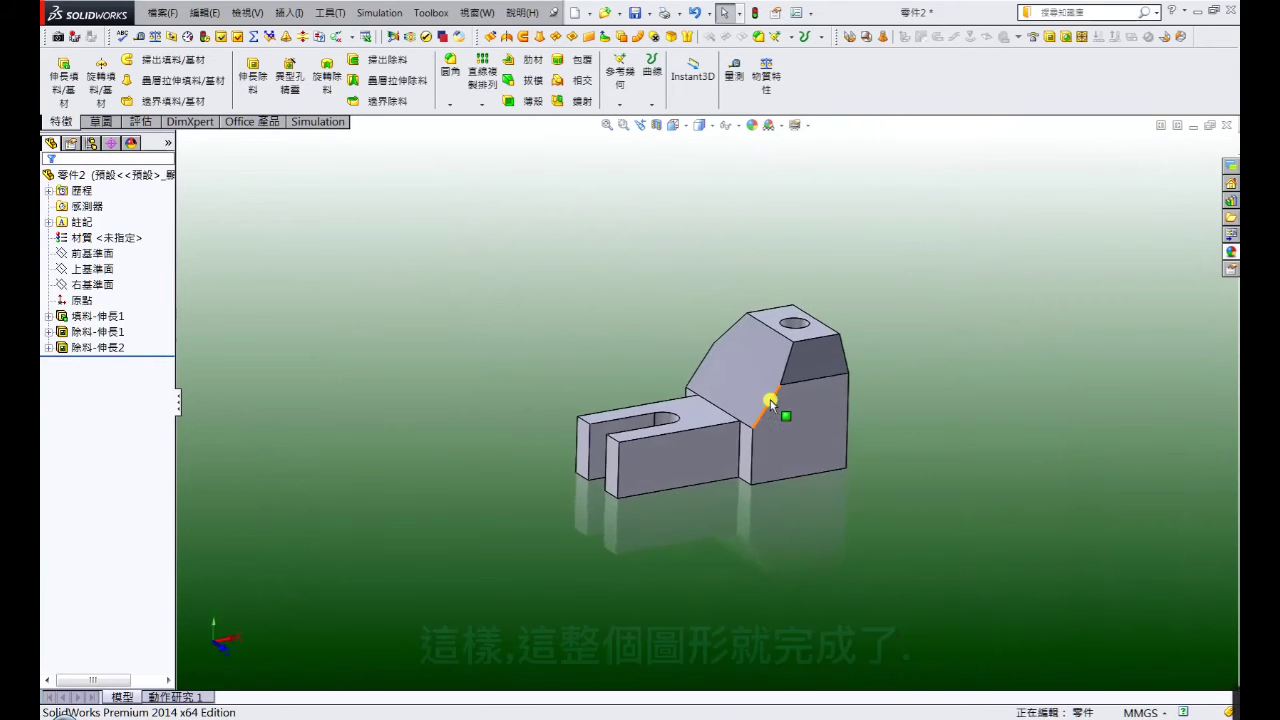
{"action": "scroll", "coordinate": [779, 392], "scroll_direction": "down", "scroll_amount": 1}
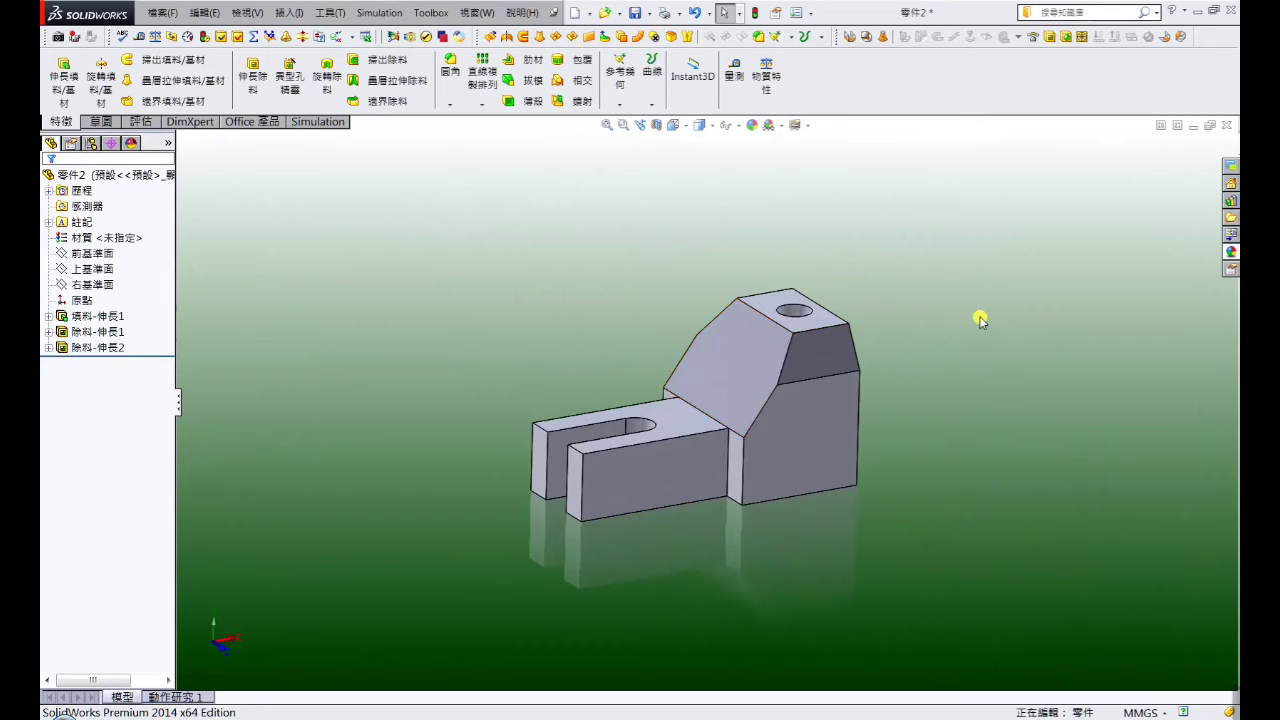
Step: Apply a red appearance (RGB 255, 0, 0) at the whole-part level
{"action": "right_click", "coordinate": [790, 403]}
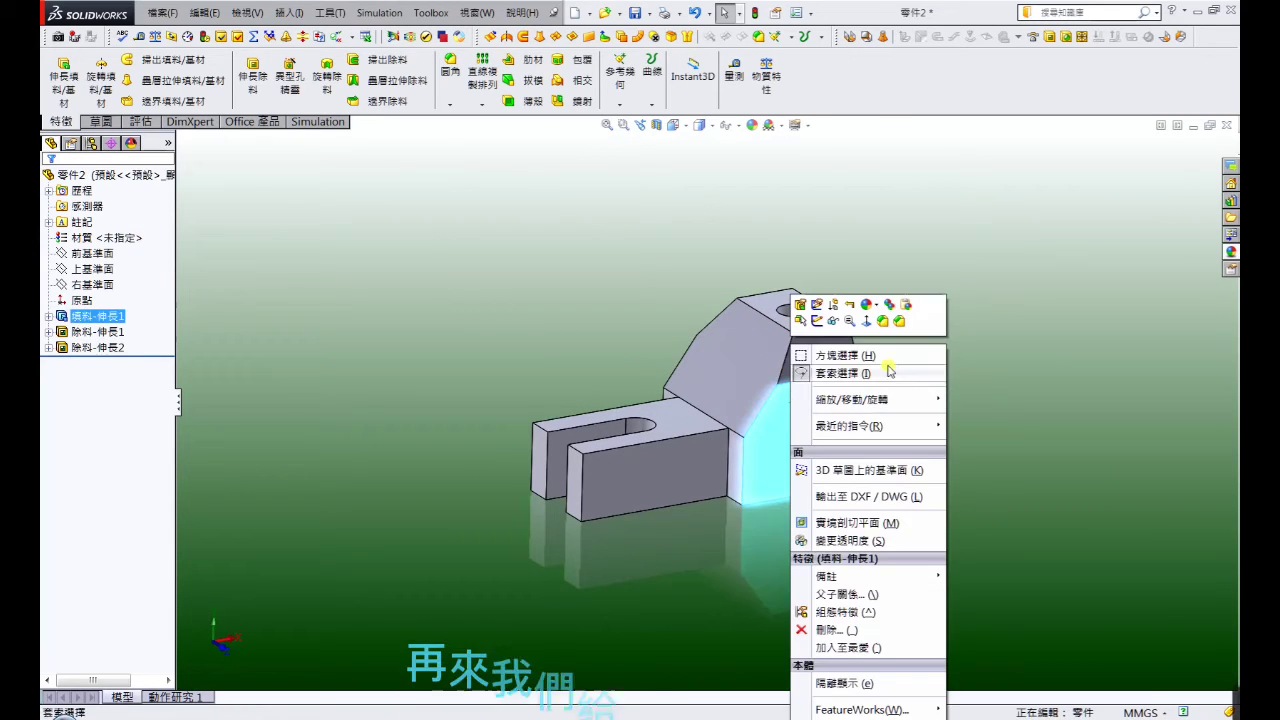
{"action": "left_click", "coordinate": [876, 310]}
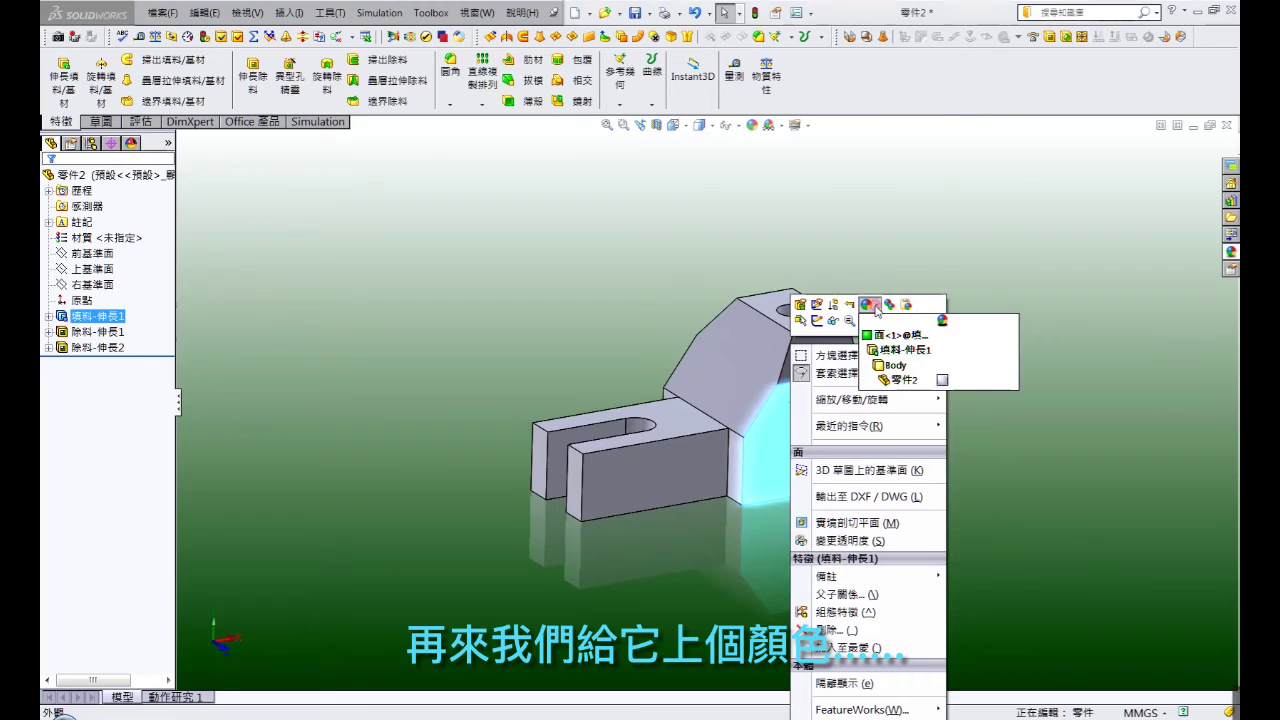
{"action": "left_click", "coordinate": [942, 381]}
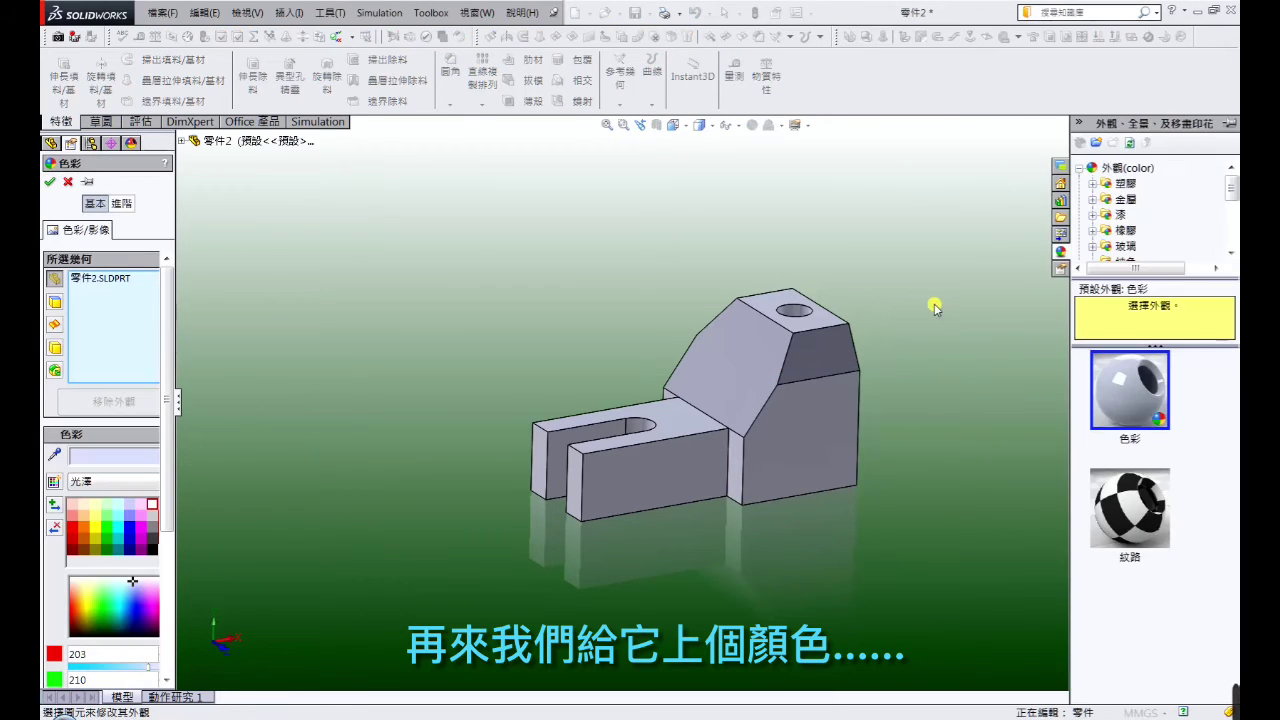
{"action": "left_click", "coordinate": [71, 527]}
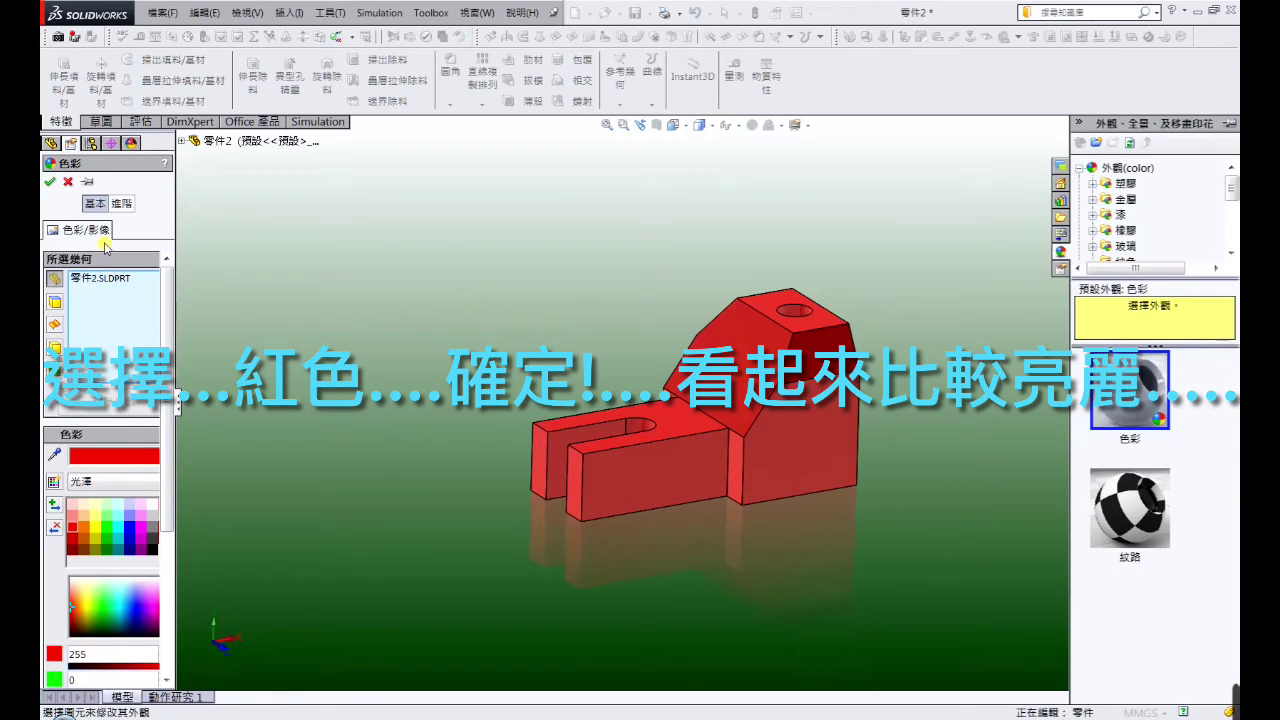
{"action": "left_click", "coordinate": [49, 184]}
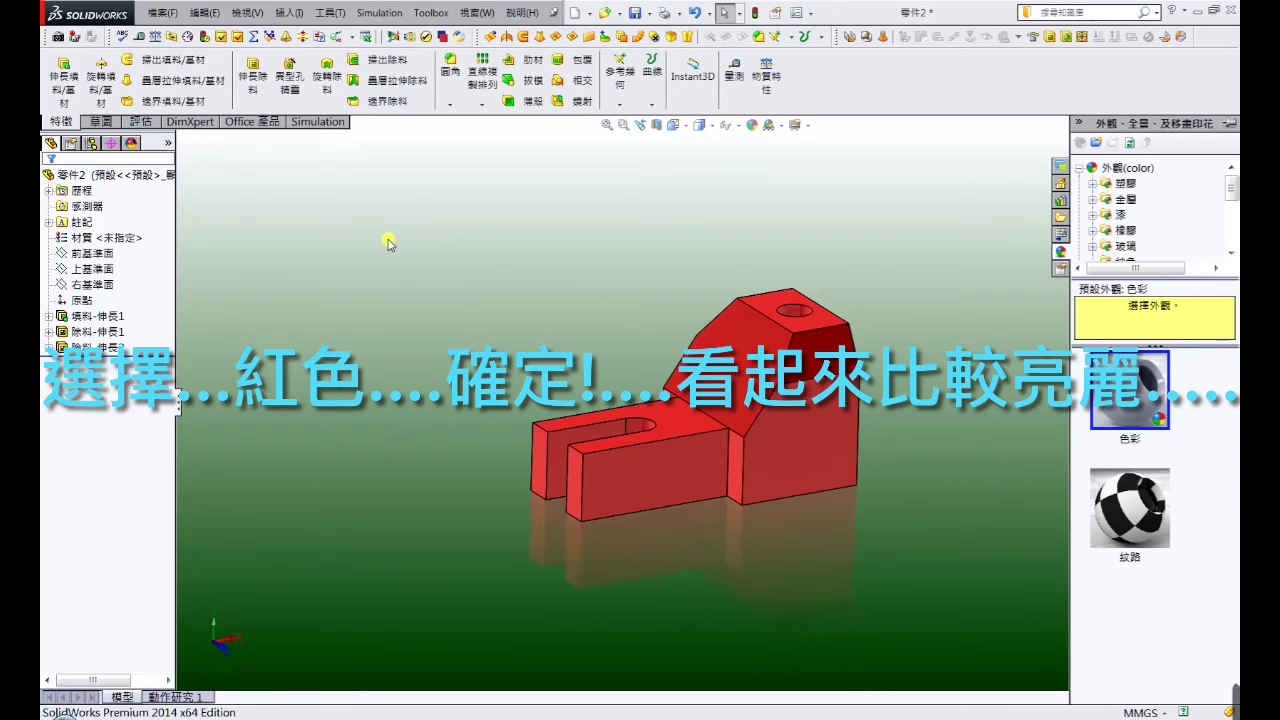
Step: Add a face-level appearance on the top face and choose the white colour
{"action": "right_click", "coordinate": [810, 328]}
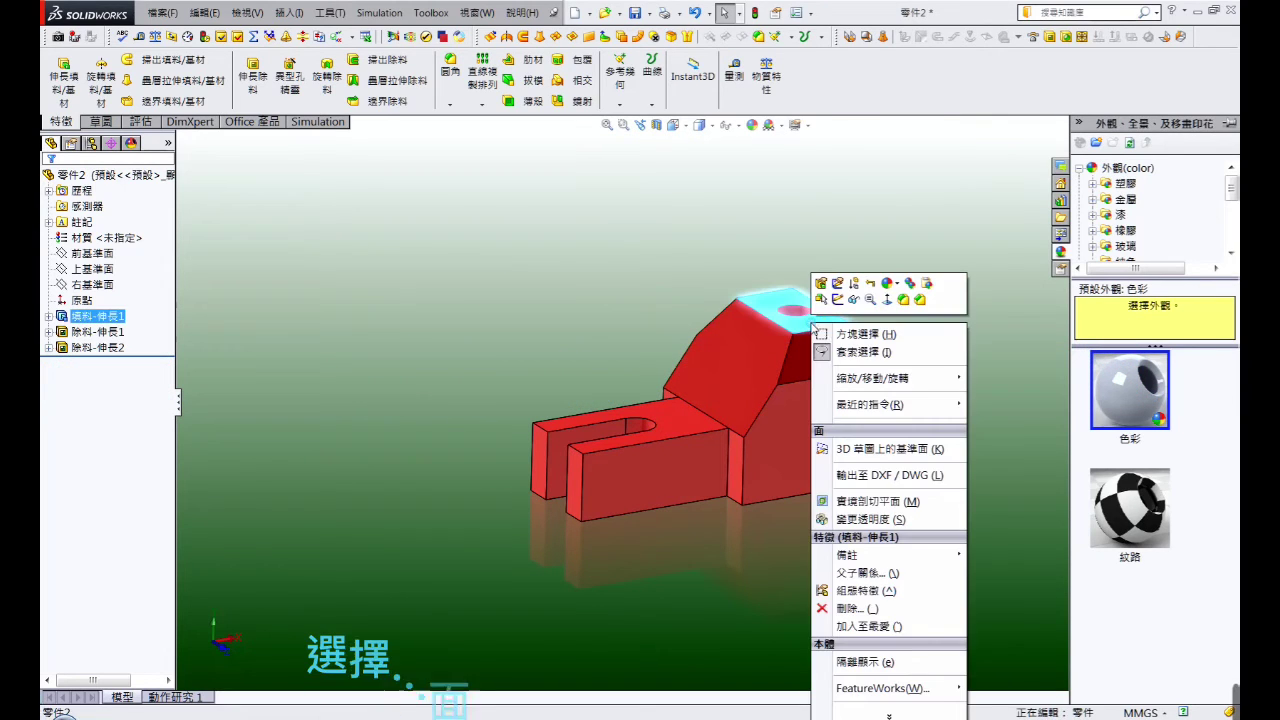
{"action": "left_click", "coordinate": [898, 286]}
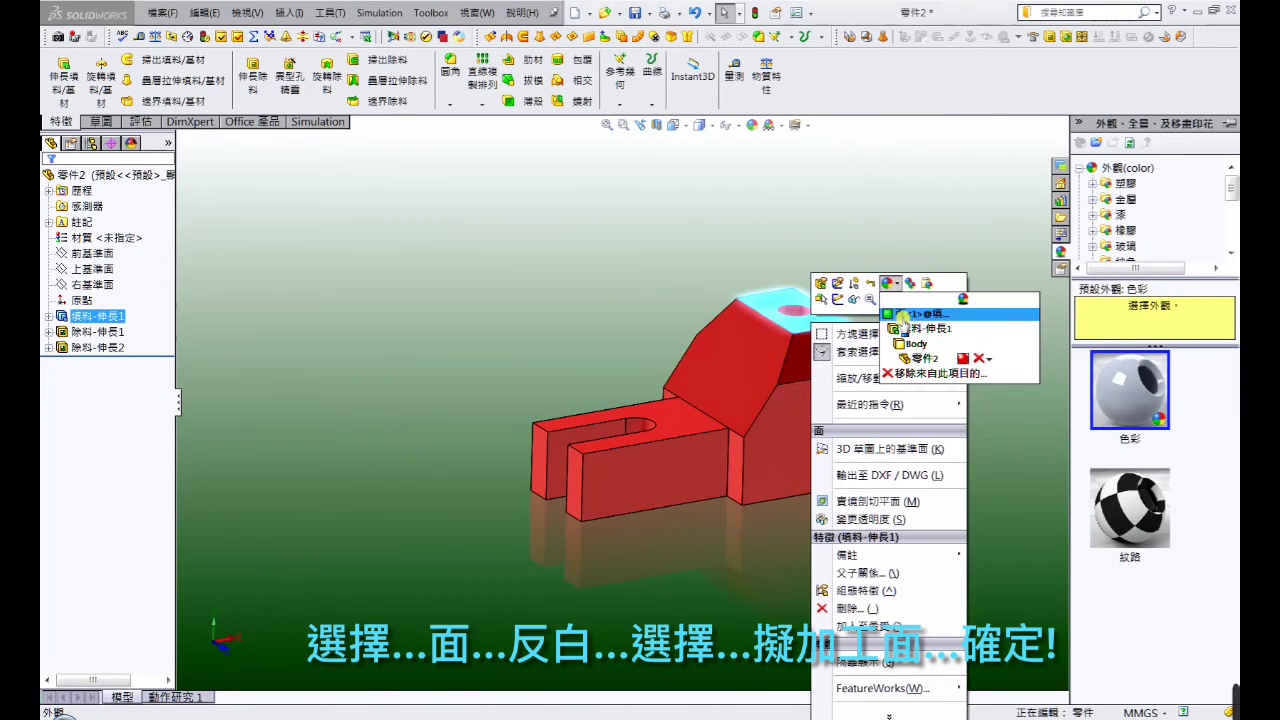
{"action": "left_click", "coordinate": [903, 315]}
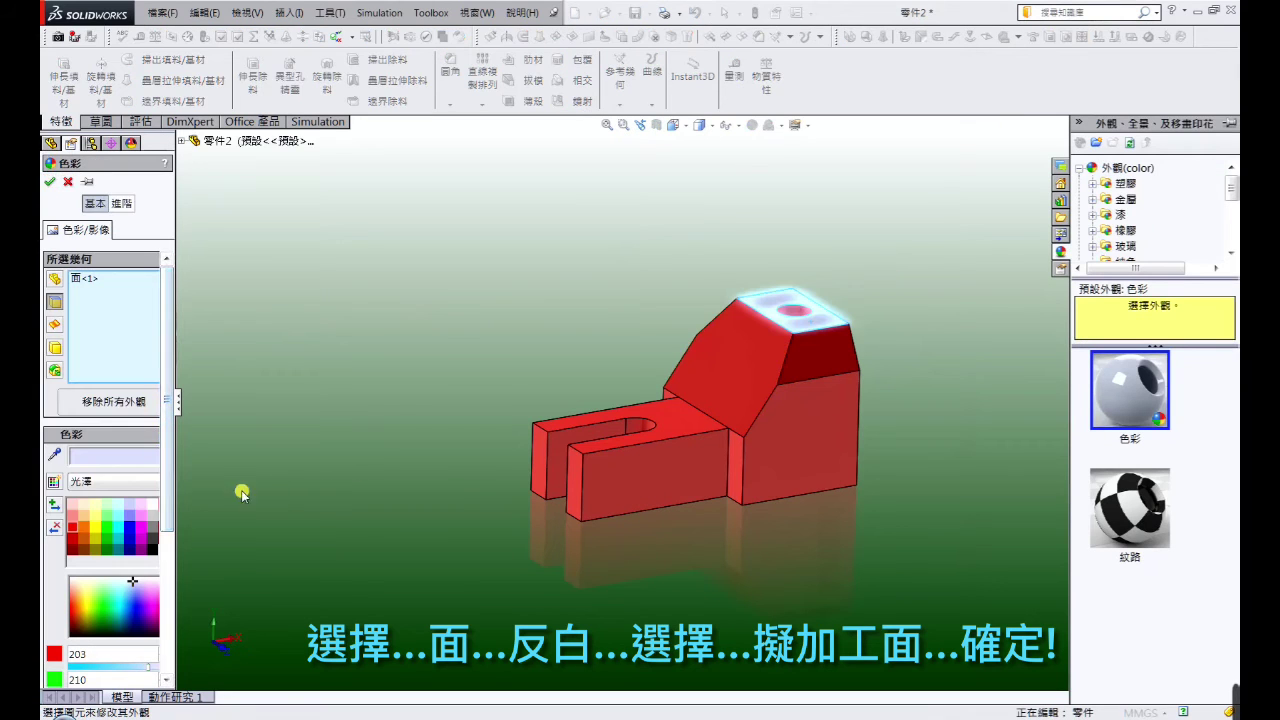
{"action": "left_click", "coordinate": [151, 505]}
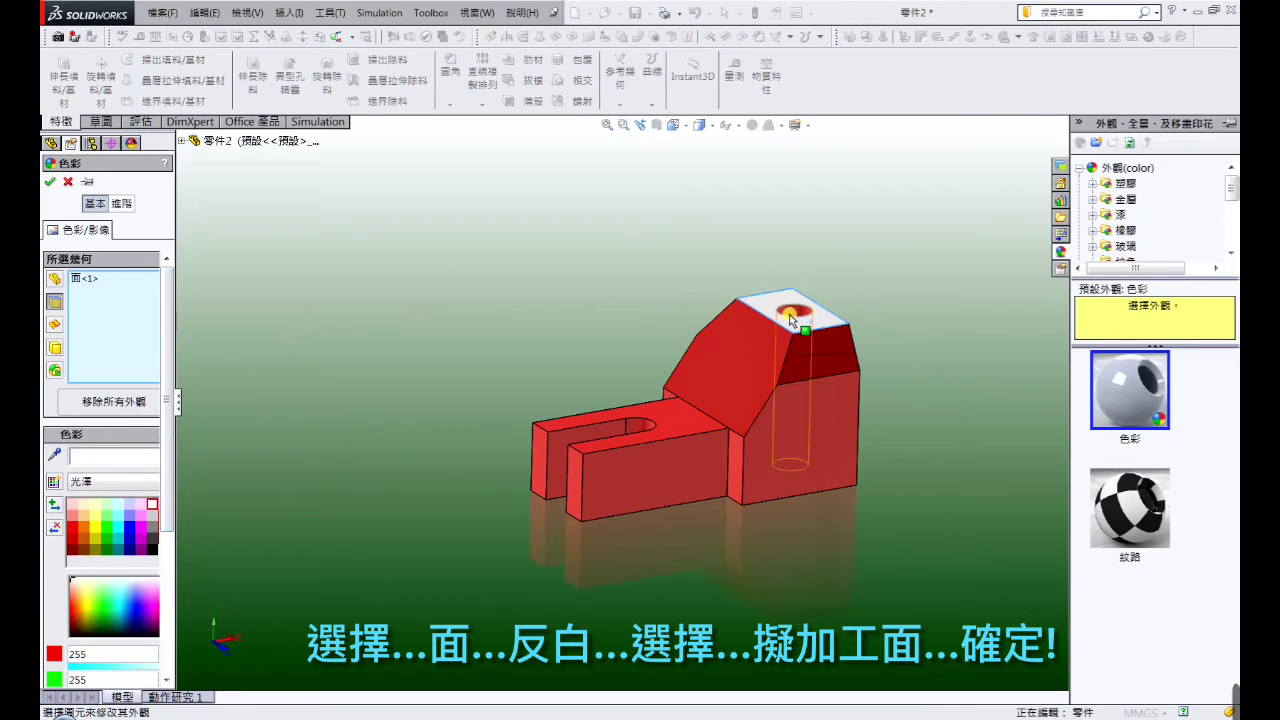
Step: Apply white to eight faces: top, chamfers, front, the three slot faces and long left side
{"action": "left_click", "coordinate": [790, 318]}
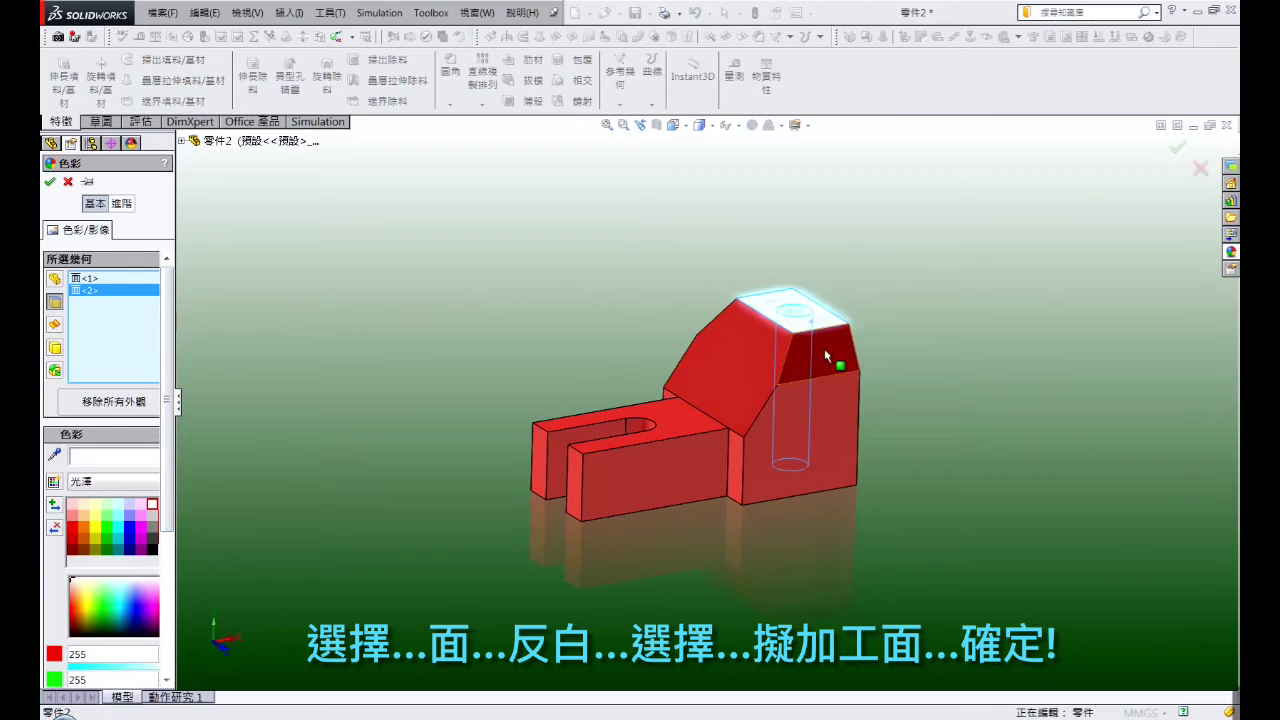
{"action": "left_click", "coordinate": [826, 355]}
{"action": "left_click", "coordinate": [830, 403]}
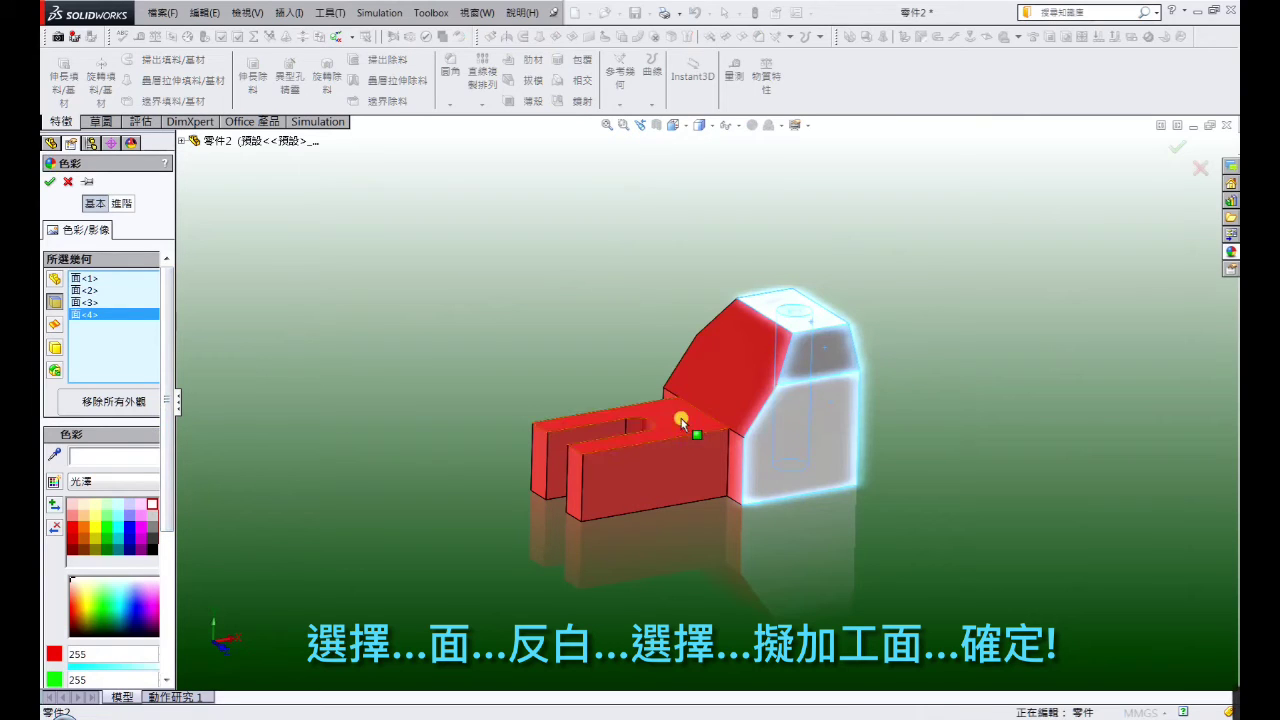
{"action": "left_click", "coordinate": [632, 430]}
{"action": "left_click", "coordinate": [609, 434]}
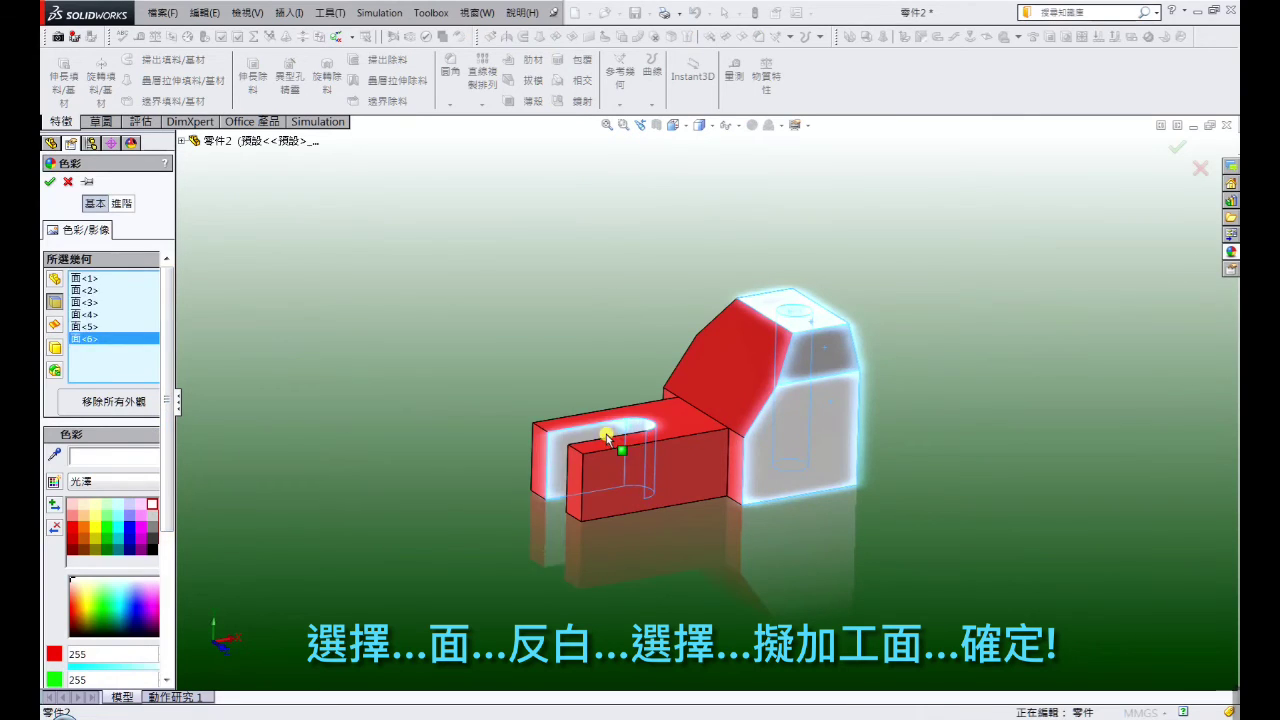
{"action": "mouse_move", "coordinate": [609, 434]}
{"action": "middle_mouse_down"}
{"action": "mouse_move", "coordinate": [688, 433]}
{"action": "mouse_move", "coordinate": [734, 462]}
{"action": "middle_mouse_up"}
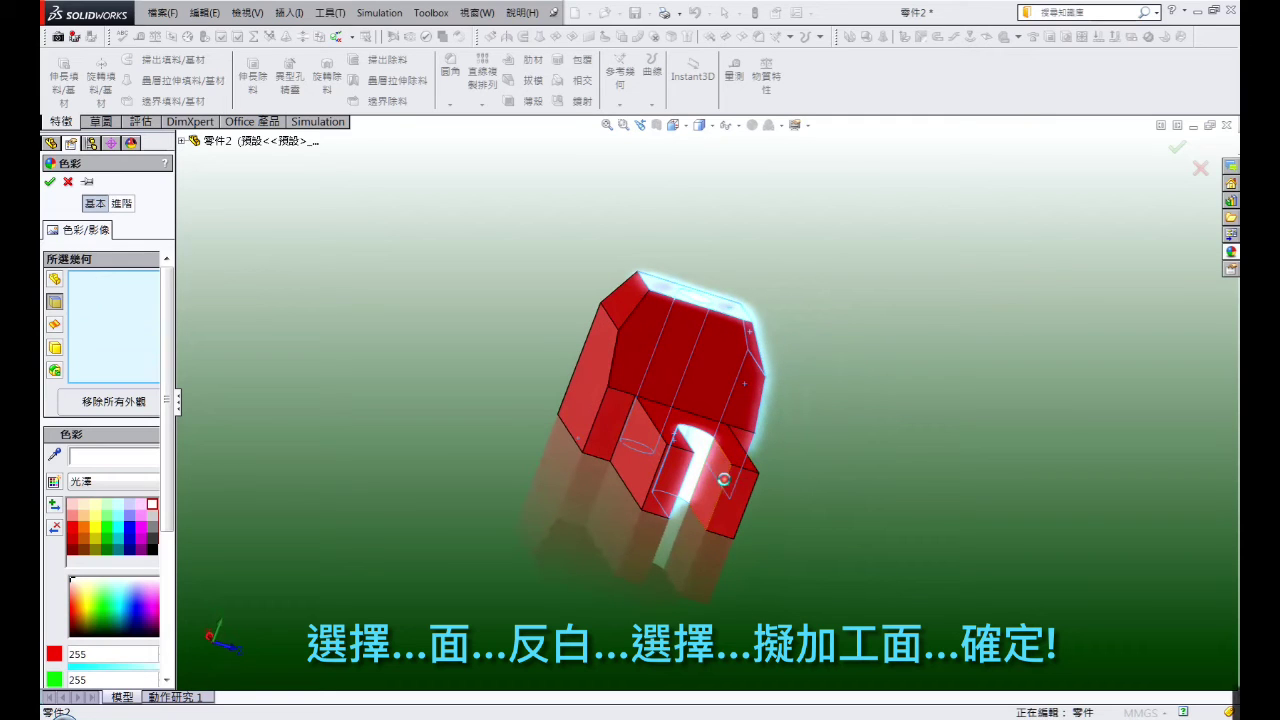
{"action": "left_click", "coordinate": [723, 479]}
{"action": "left_click", "coordinate": [626, 303]}
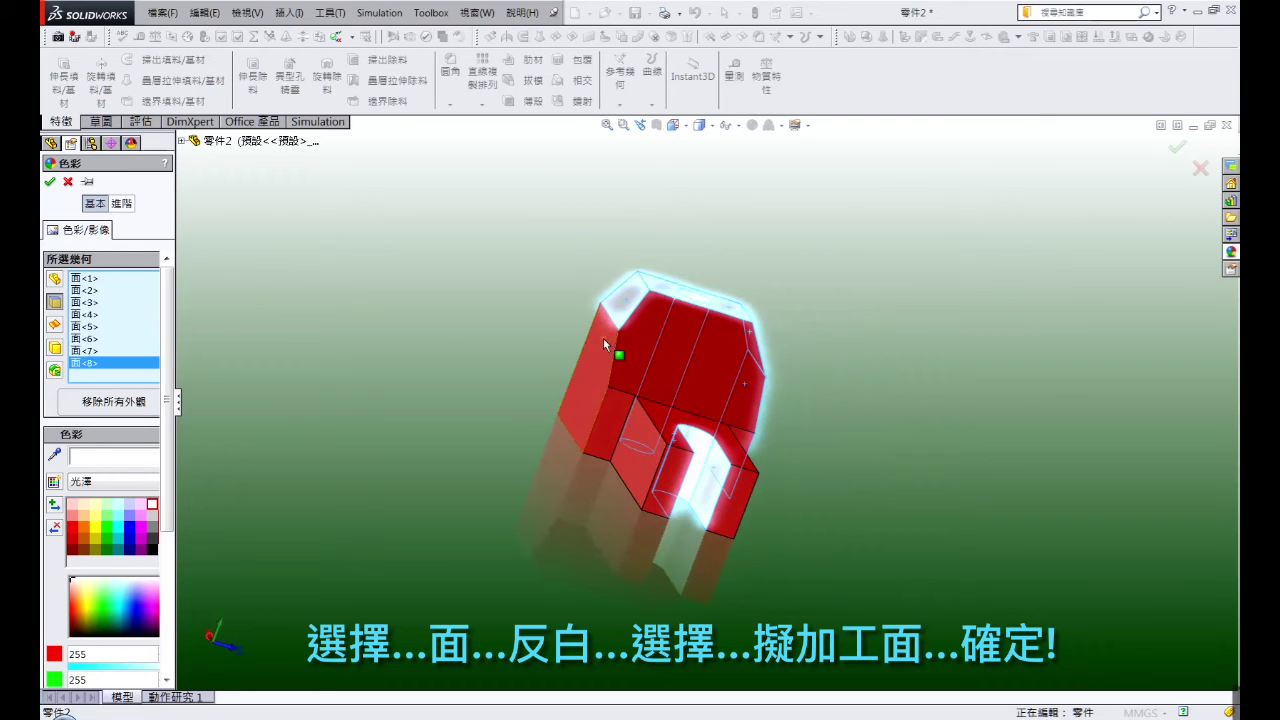
{"action": "left_click", "coordinate": [603, 340]}
{"action": "key", "text": "Return"}
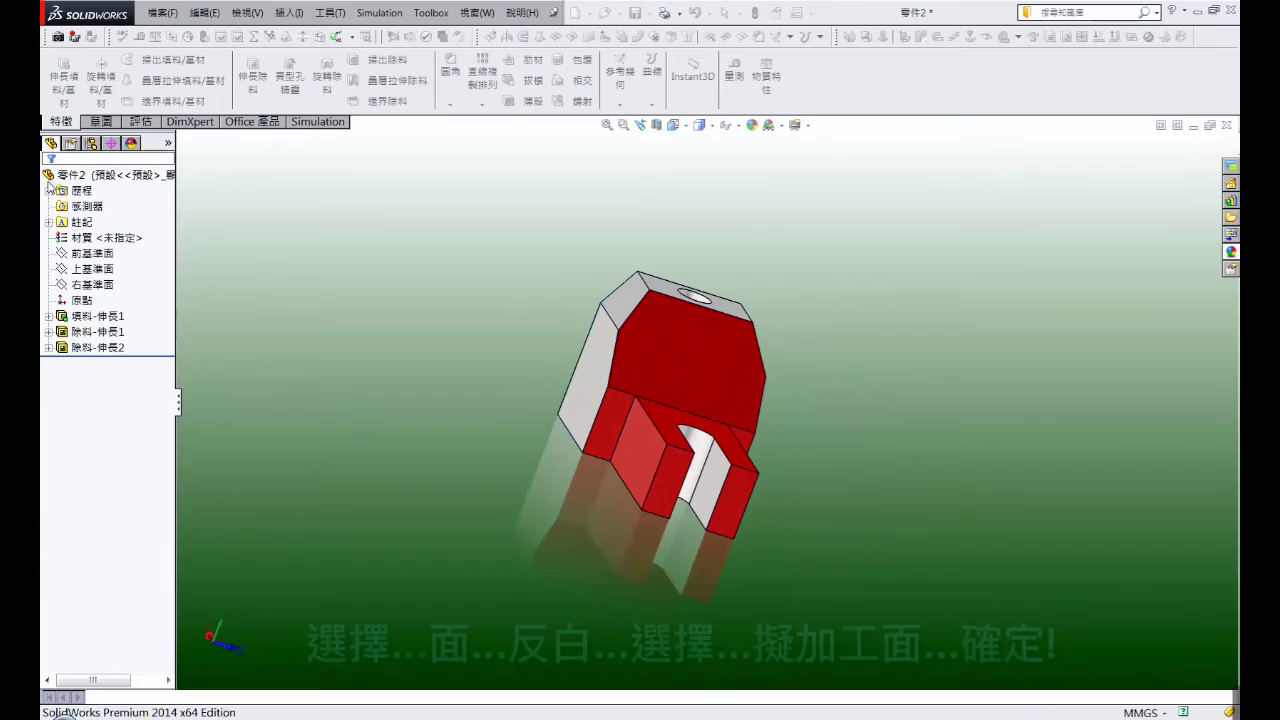
{"action": "mouse_move", "coordinate": [889, 251]}
{"action": "middle_mouse_down"}
{"action": "mouse_move", "coordinate": [851, 237]}
{"action": "mouse_move", "coordinate": [800, 266]}
{"action": "mouse_move", "coordinate": [734, 231]}
{"action": "mouse_move", "coordinate": [758, 213]}
{"action": "mouse_move", "coordinate": [811, 234]}
{"action": "mouse_move", "coordinate": [811, 251]}
{"action": "middle_mouse_up"}
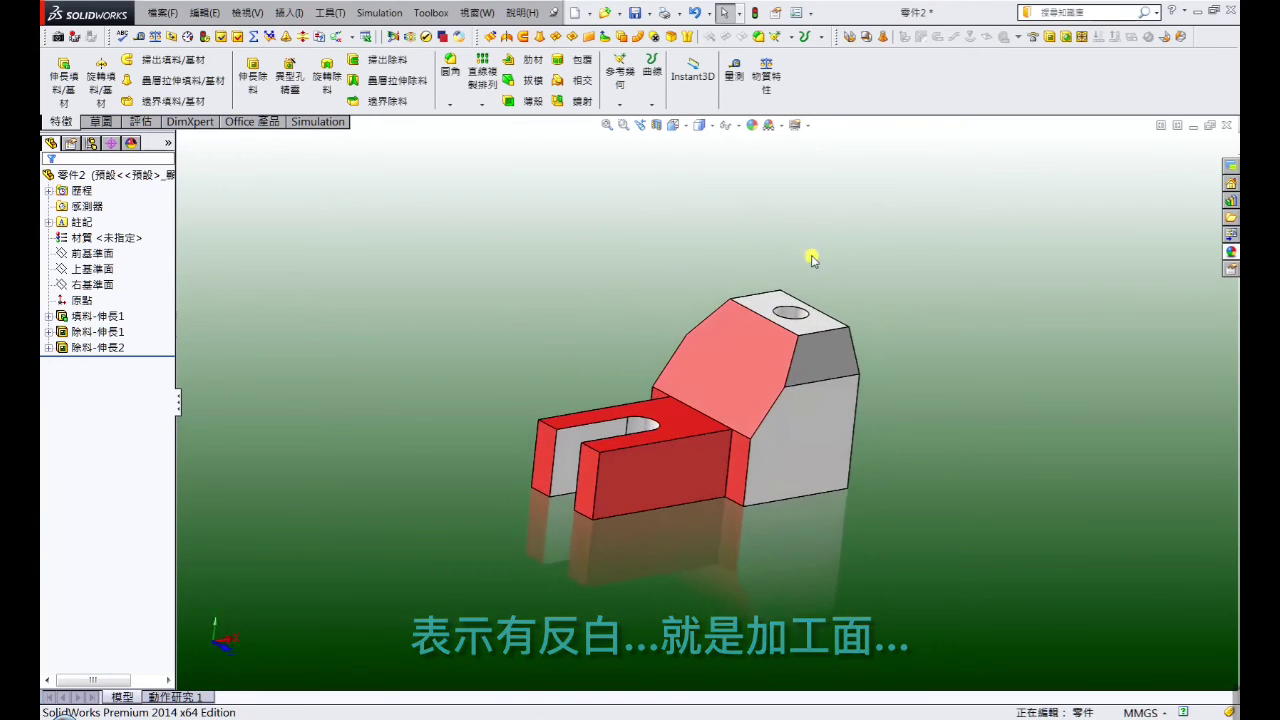
{"action": "mouse_move", "coordinate": [997, 334]}
{"action": "middle_mouse_down"}
{"action": "mouse_move", "coordinate": [977, 234]}
{"action": "mouse_move", "coordinate": [969, 289]}
{"action": "mouse_move", "coordinate": [491, 326]}
{"action": "mouse_move", "coordinate": [446, 354]}
{"action": "mouse_move", "coordinate": [438, 403]}
{"action": "mouse_move", "coordinate": [449, 386]}
{"action": "mouse_move", "coordinate": [530, 407]}
{"action": "middle_mouse_up"}
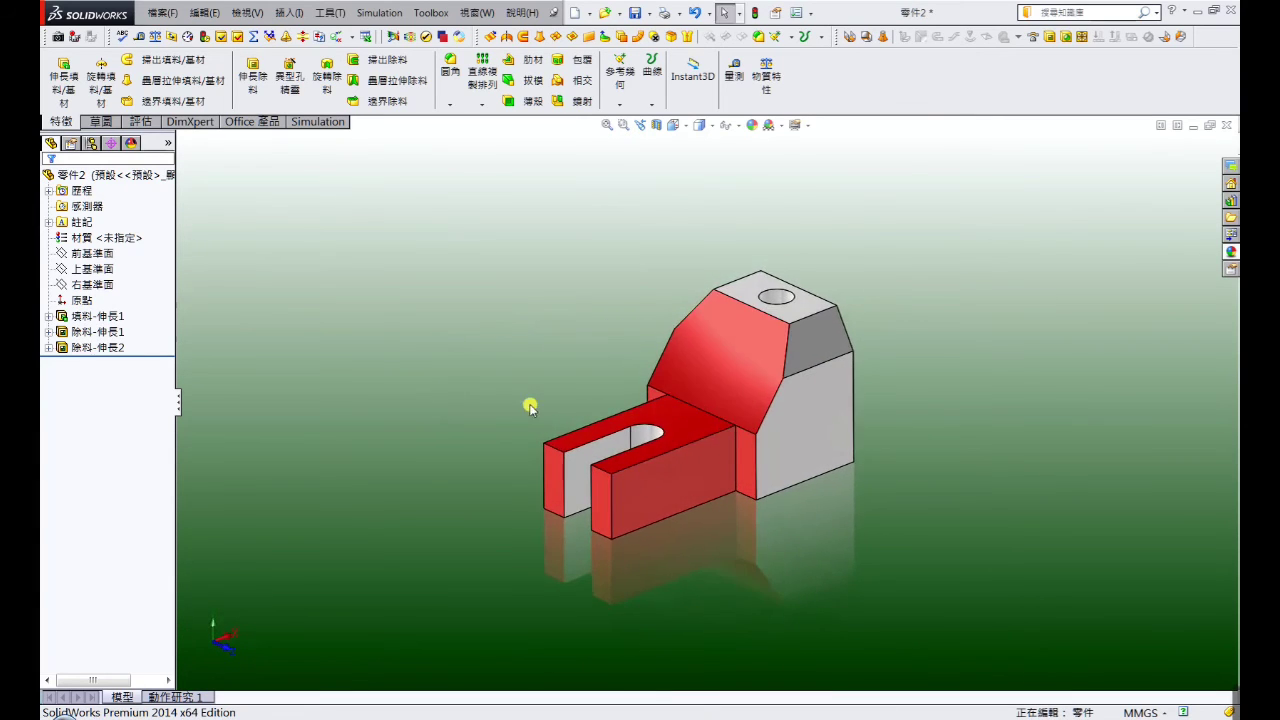
{"action": "scroll", "coordinate": [780, 428], "scroll_direction": "down", "scroll_amount": 3}
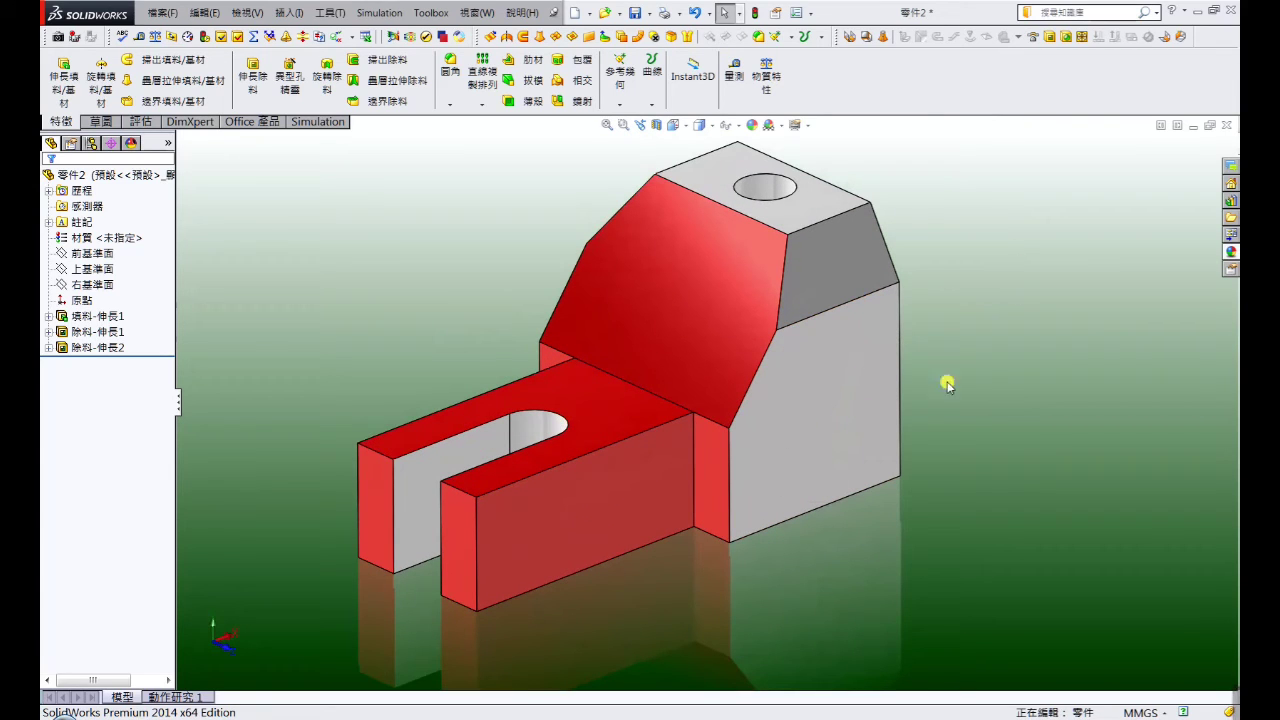
{"action": "double_click", "coordinate": [821, 441]}
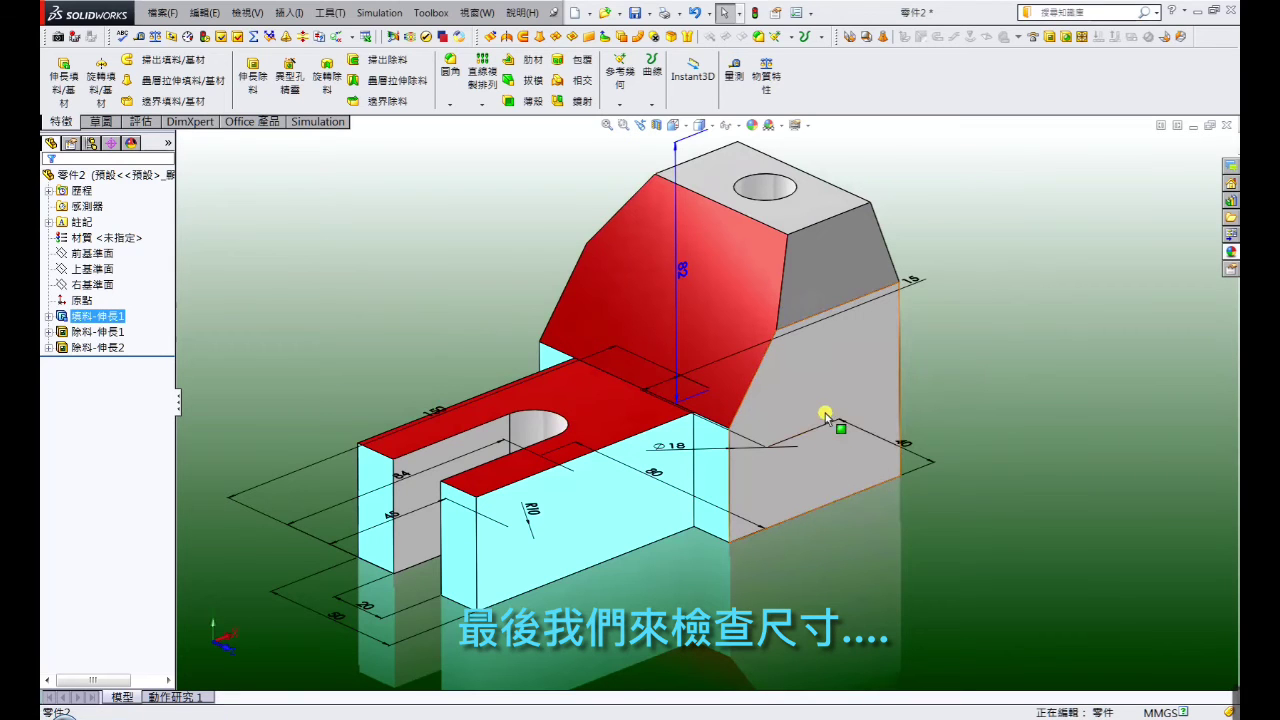
{"action": "mouse_move", "coordinate": [994, 428]}
{"action": "middle_mouse_down"}
{"action": "mouse_move", "coordinate": [964, 339]}
{"action": "mouse_move", "coordinate": [720, 330]}
{"action": "middle_mouse_up"}
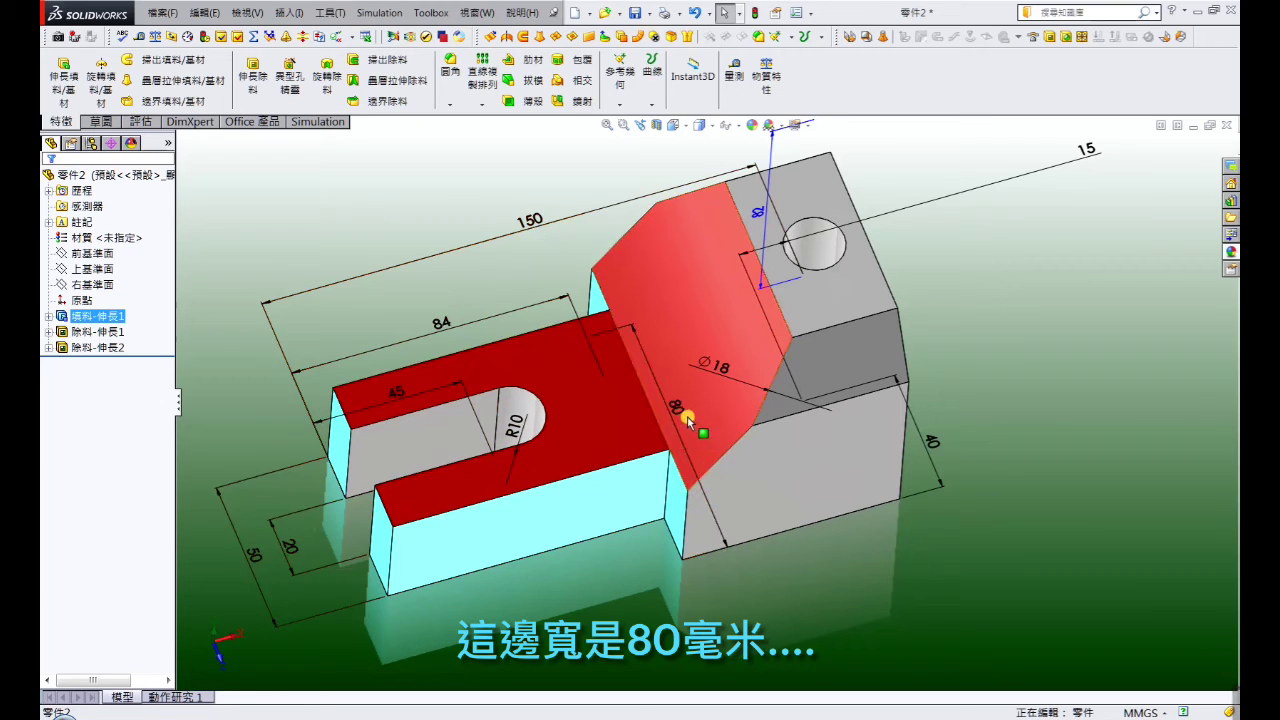
{"action": "key", "text": "z"}
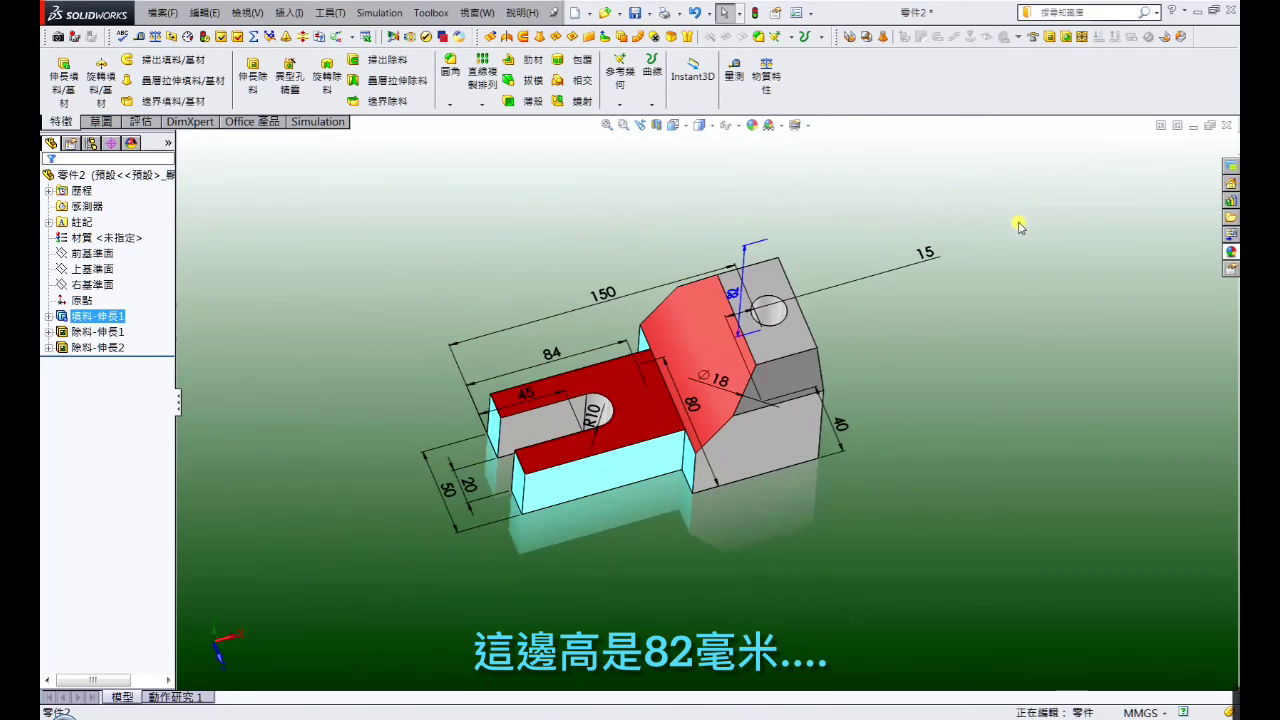
{"action": "middle_click_drag", "start_coordinate": [803, 262], "coordinate": [727, 350]}
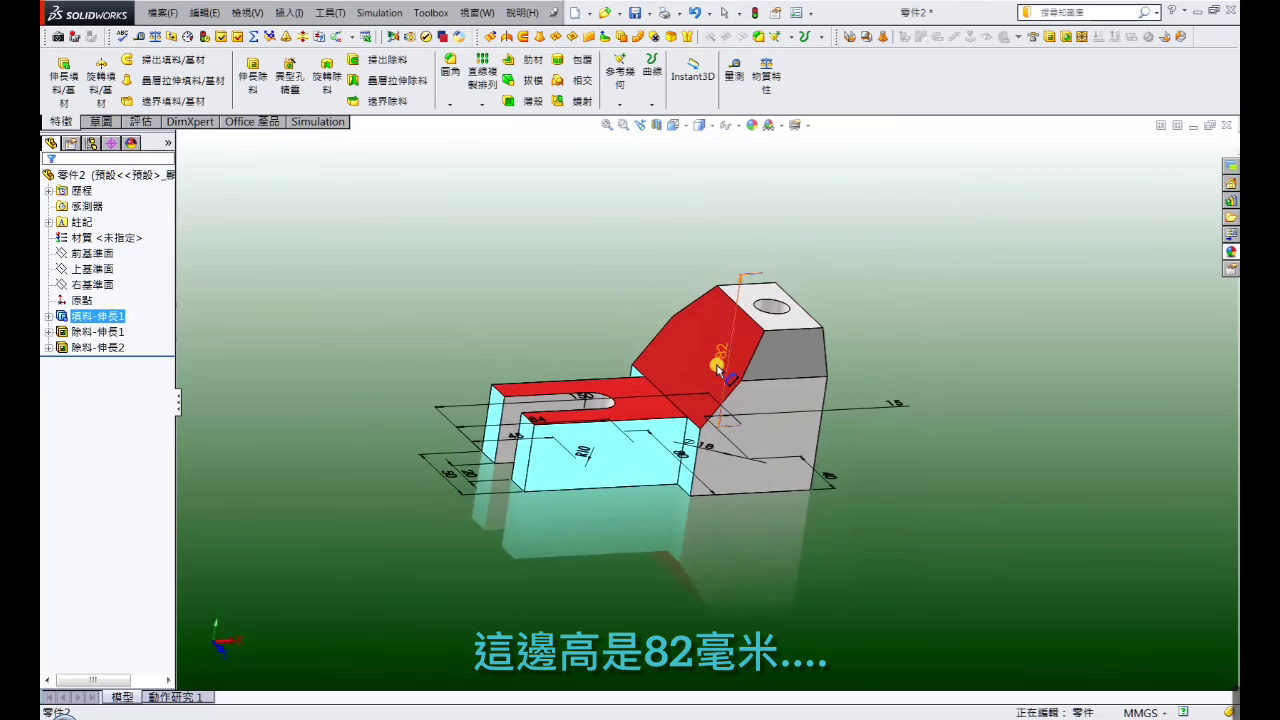
{"action": "mouse_move", "coordinate": [853, 310]}
{"action": "middle_mouse_down"}
{"action": "mouse_move", "coordinate": [871, 300]}
{"action": "mouse_move", "coordinate": [872, 359]}
{"action": "middle_mouse_up"}
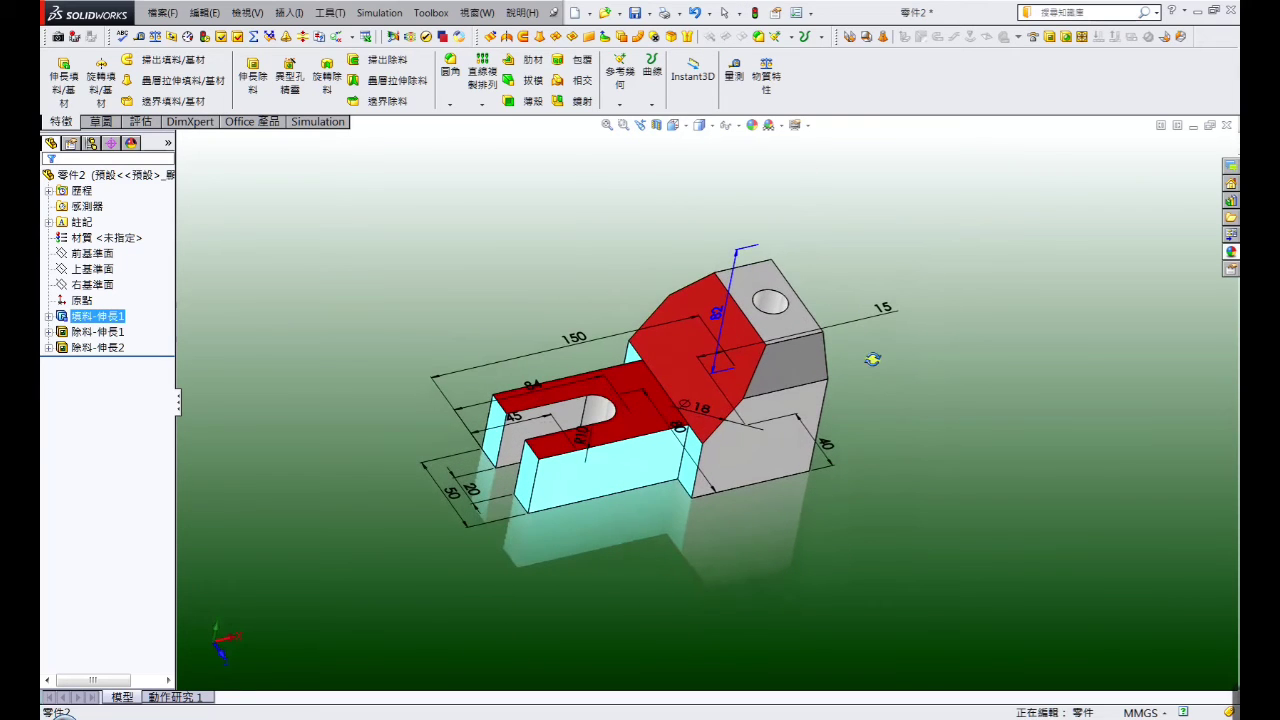
{"action": "mouse_move", "coordinate": [842, 432]}
{"action": "middle_mouse_down"}
{"action": "mouse_move", "coordinate": [917, 400]}
{"action": "mouse_move", "coordinate": [897, 491]}
{"action": "mouse_move", "coordinate": [872, 422]}
{"action": "middle_mouse_up"}
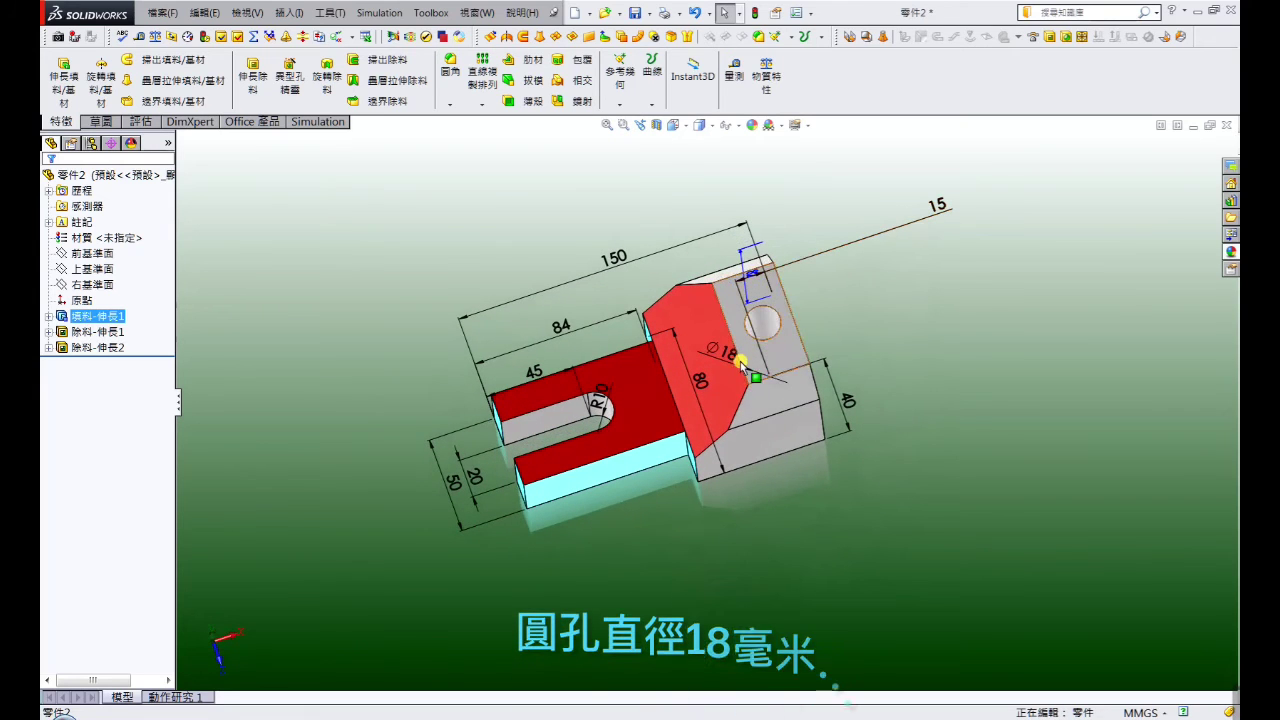
{"action": "middle_click_drag", "start_coordinate": [874, 306], "coordinate": [877, 354]}
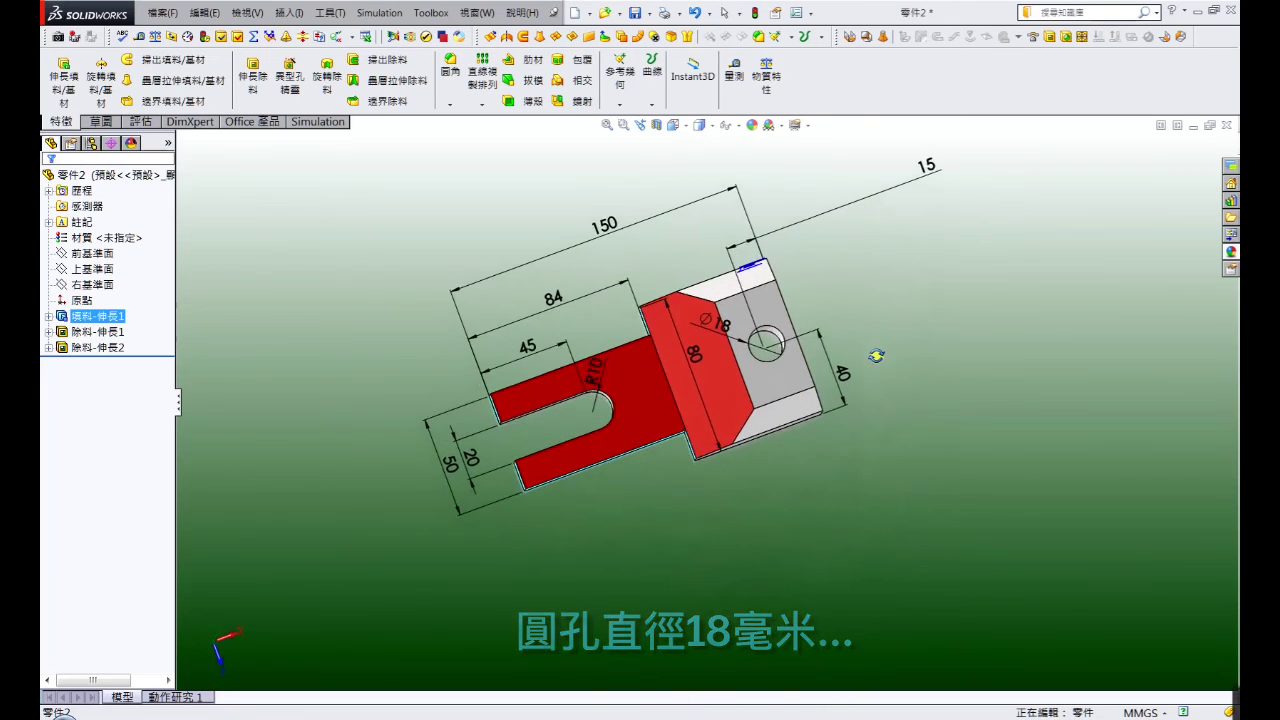
{"action": "left_click", "coordinate": [837, 375]}
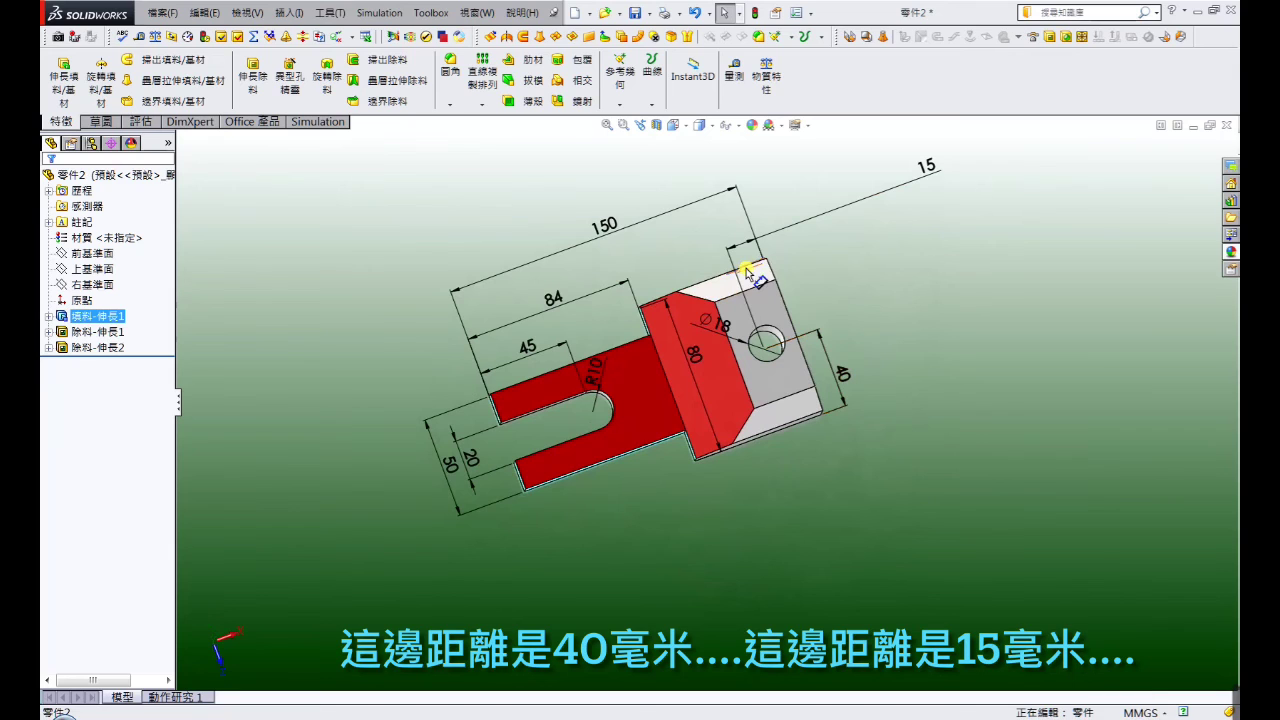
{"action": "left_click", "coordinate": [813, 222]}
{"action": "middle_click_drag", "start_coordinate": [879, 316], "coordinate": [908, 130]}
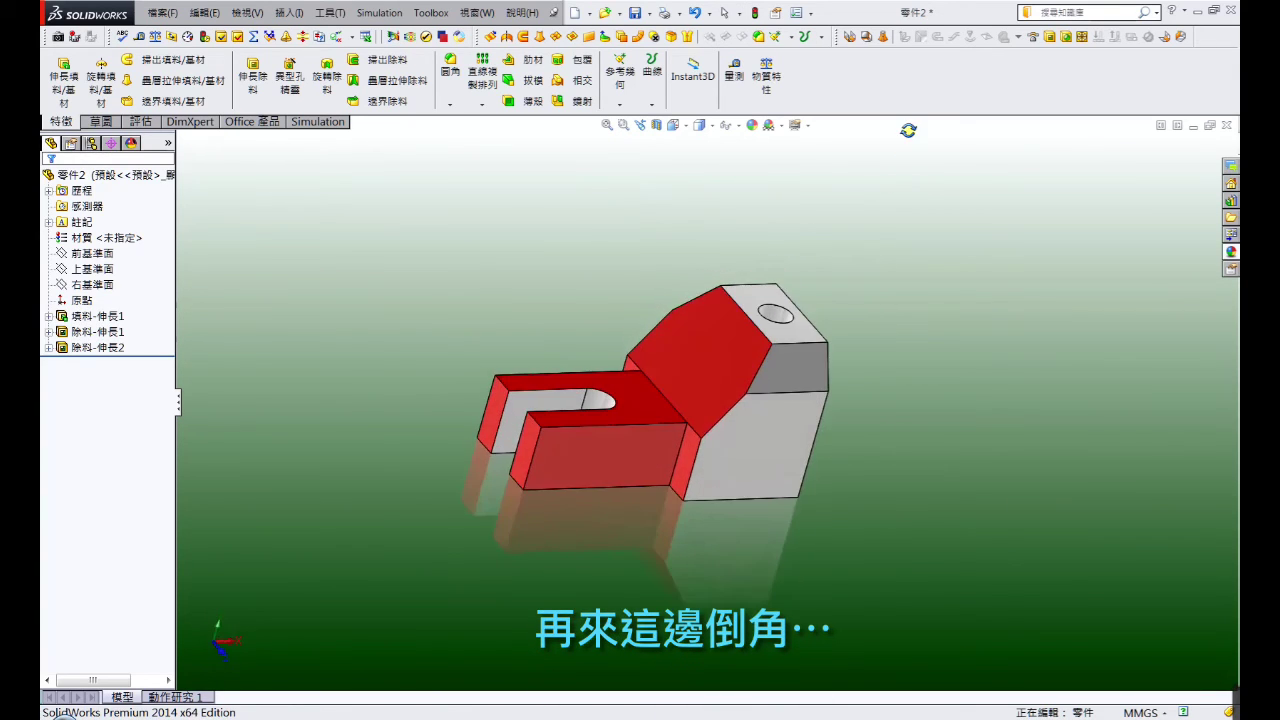
{"action": "left_click", "coordinate": [822, 366]}
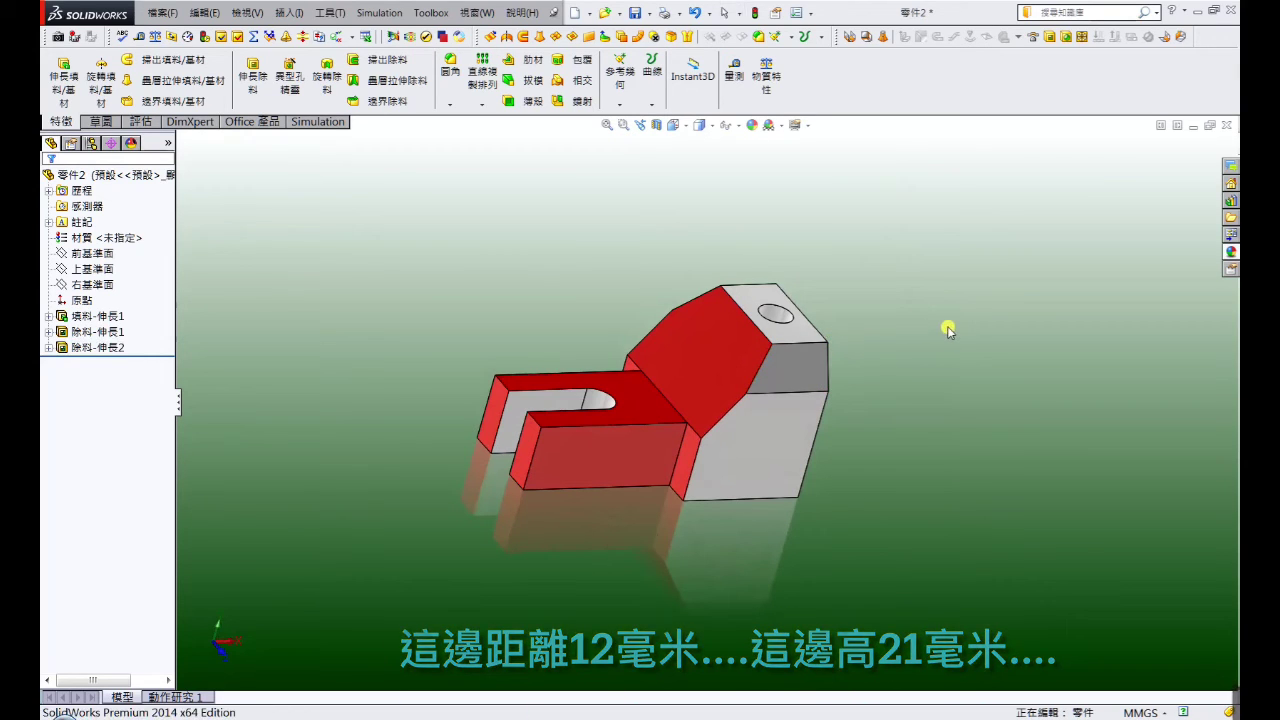
{"action": "mouse_move", "coordinate": [946, 326]}
{"action": "middle_mouse_down"}
{"action": "mouse_move", "coordinate": [839, 323]}
{"action": "mouse_move", "coordinate": [677, 363]}
{"action": "mouse_move", "coordinate": [563, 423]}
{"action": "mouse_move", "coordinate": [386, 429]}
{"action": "mouse_move", "coordinate": [400, 530]}
{"action": "middle_mouse_up"}
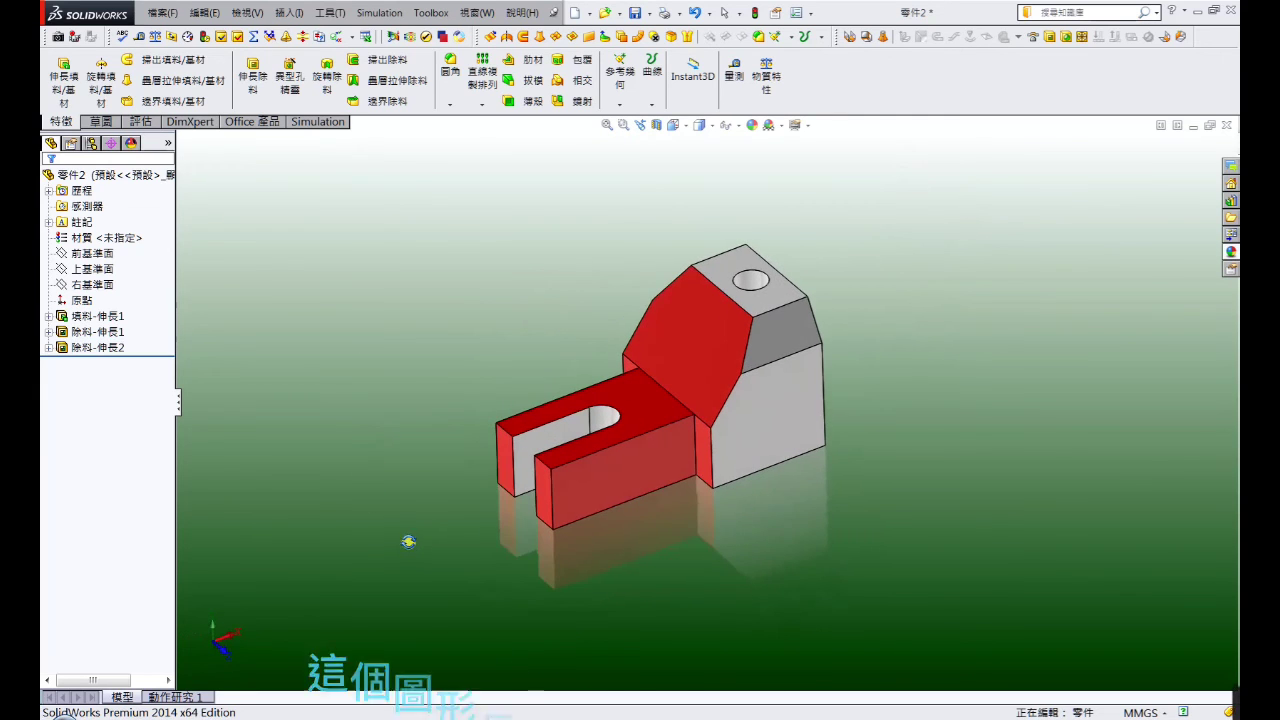
{"action": "middle_click_drag", "start_coordinate": [580, 514], "coordinate": [670, 485]}
{"action": "scroll", "coordinate": [716, 396], "scroll_direction": "down", "scroll_amount": 3}
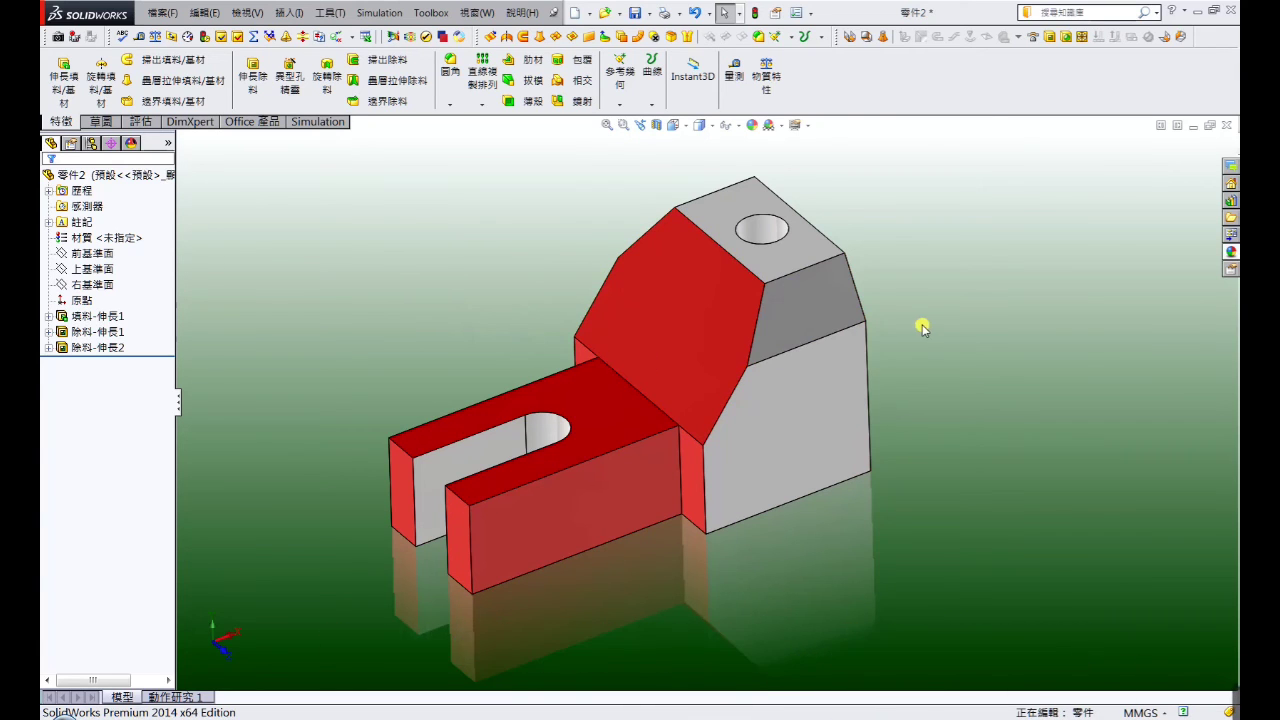
Step: Orbit the finished part, snapping to the isometric view with Ctrl+7, then to a side-on view
{"action": "mouse_move", "coordinate": [966, 406]}
{"action": "middle_mouse_down"}
{"action": "mouse_move", "coordinate": [971, 329]}
{"action": "mouse_move", "coordinate": [837, 377]}
{"action": "mouse_move", "coordinate": [910, 368]}
{"action": "middle_mouse_up"}
{"action": "key", "text": "ctrl+7"}
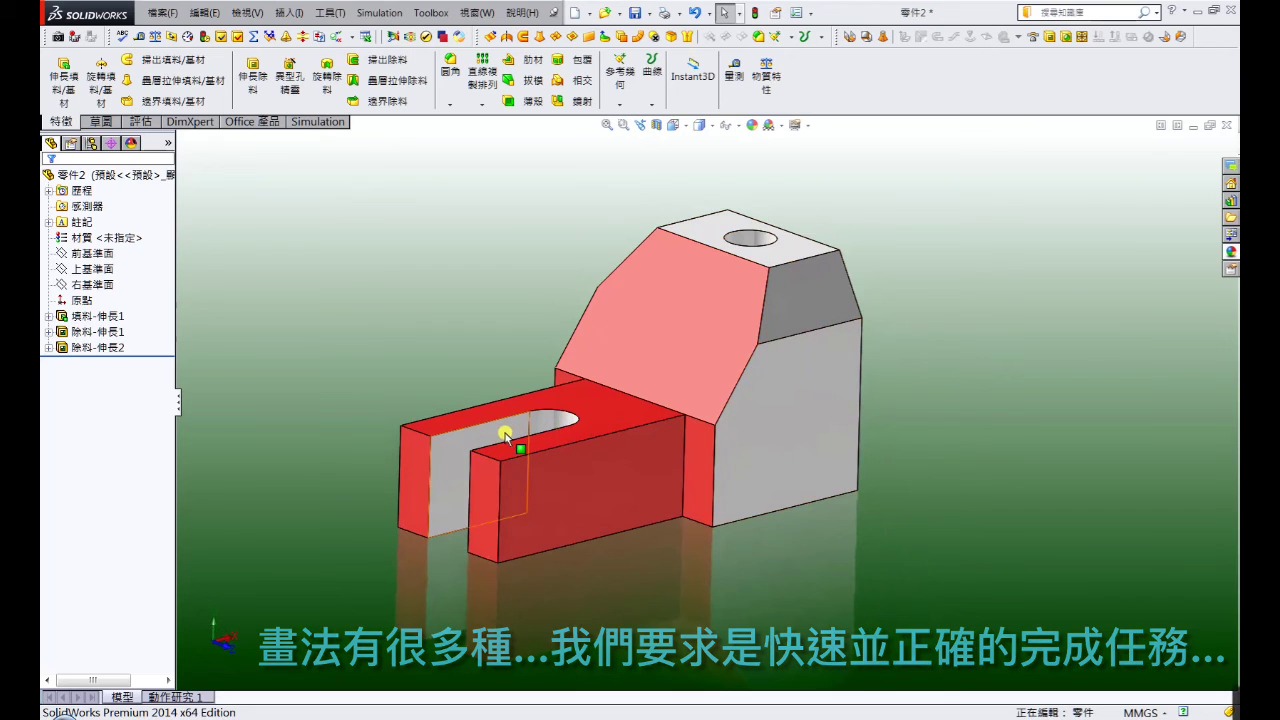
{"action": "mouse_move", "coordinate": [920, 357]}
{"action": "middle_mouse_down"}
{"action": "mouse_move", "coordinate": [1011, 360]}
{"action": "mouse_move", "coordinate": [1023, 337]}
{"action": "mouse_move", "coordinate": [811, 366]}
{"action": "mouse_move", "coordinate": [450, 480]}
{"action": "mouse_move", "coordinate": [438, 531]}
{"action": "mouse_move", "coordinate": [457, 557]}
{"action": "mouse_move", "coordinate": [457, 451]}
{"action": "mouse_move", "coordinate": [494, 508]}
{"action": "mouse_move", "coordinate": [398, 483]}
{"action": "mouse_move", "coordinate": [463, 517]}
{"action": "mouse_move", "coordinate": [454, 551]}
{"action": "mouse_move", "coordinate": [443, 543]}
{"action": "middle_mouse_up"}
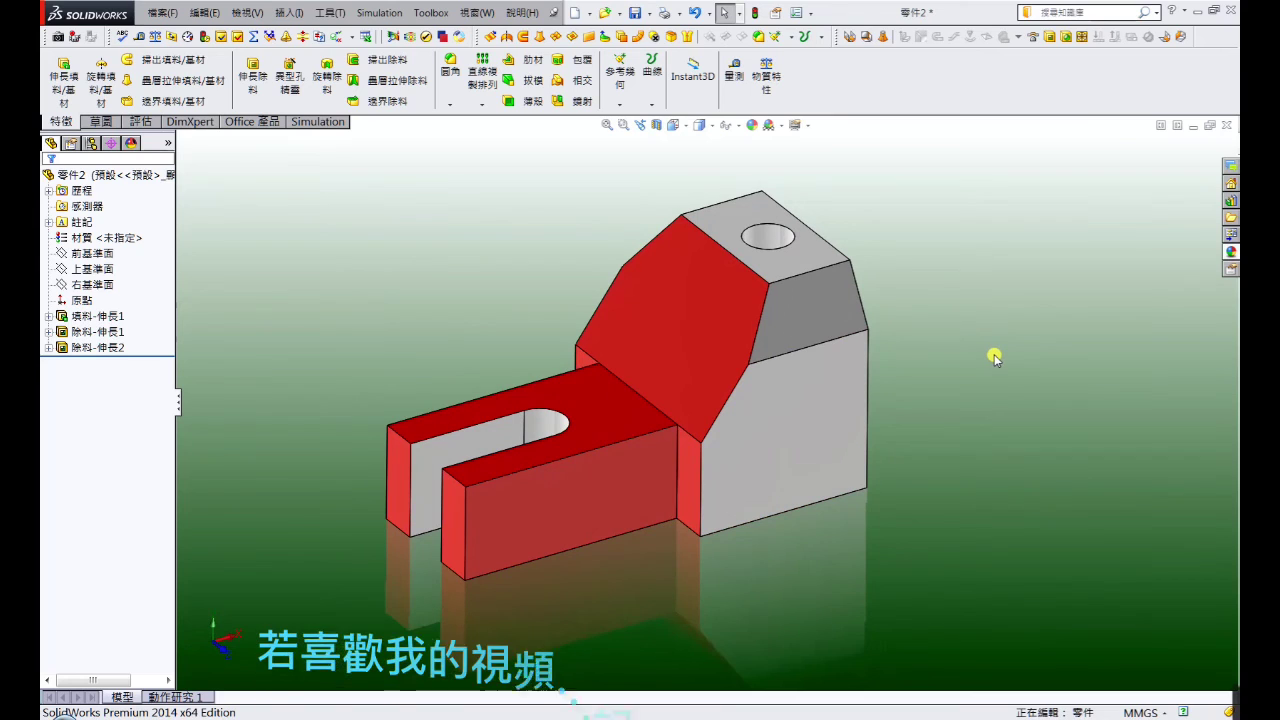